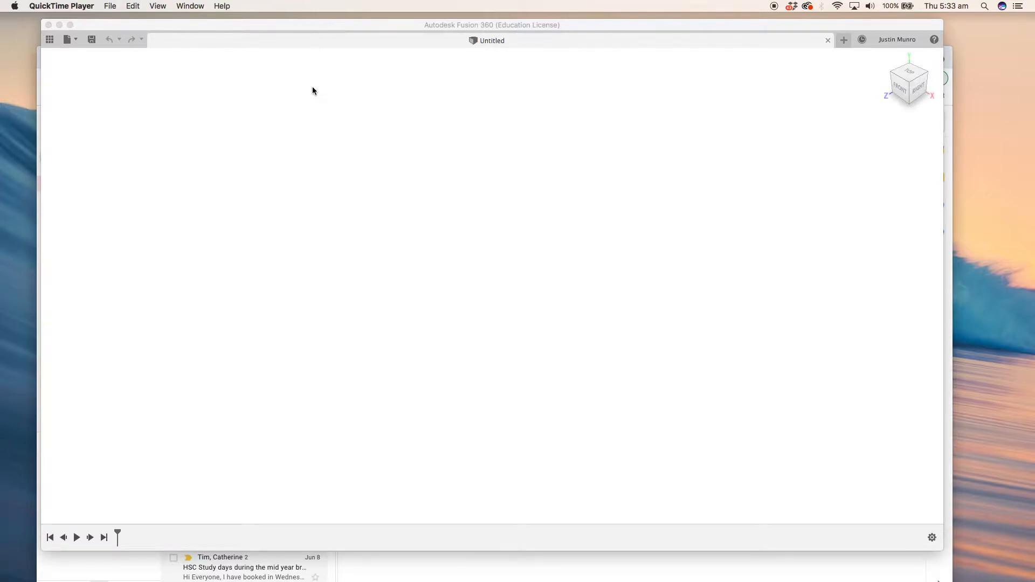
# Step: Start a center rectangle sketch on the horizontal origin plane
pyautogui.click(152, 105)
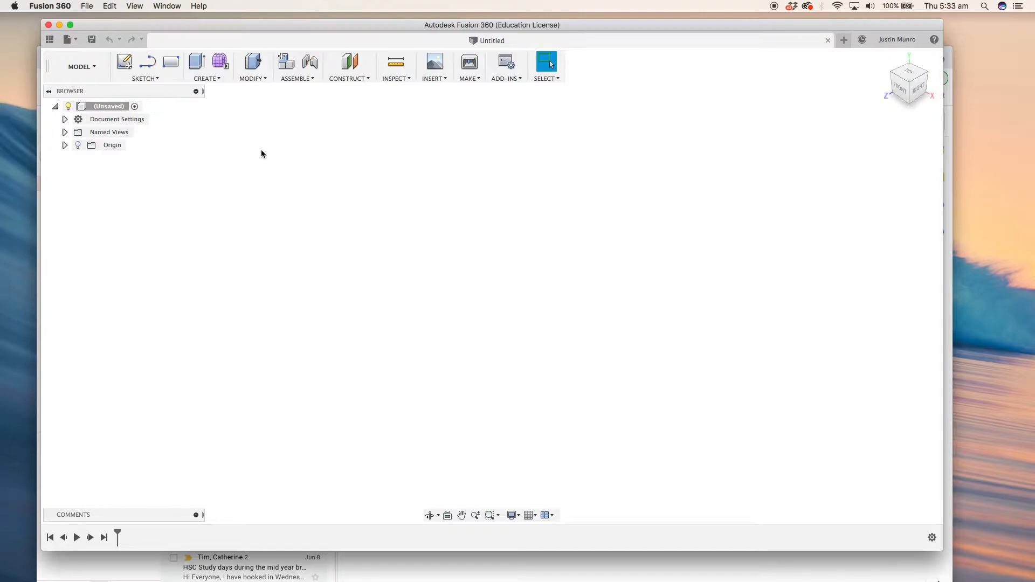
pyautogui.click(159, 79)
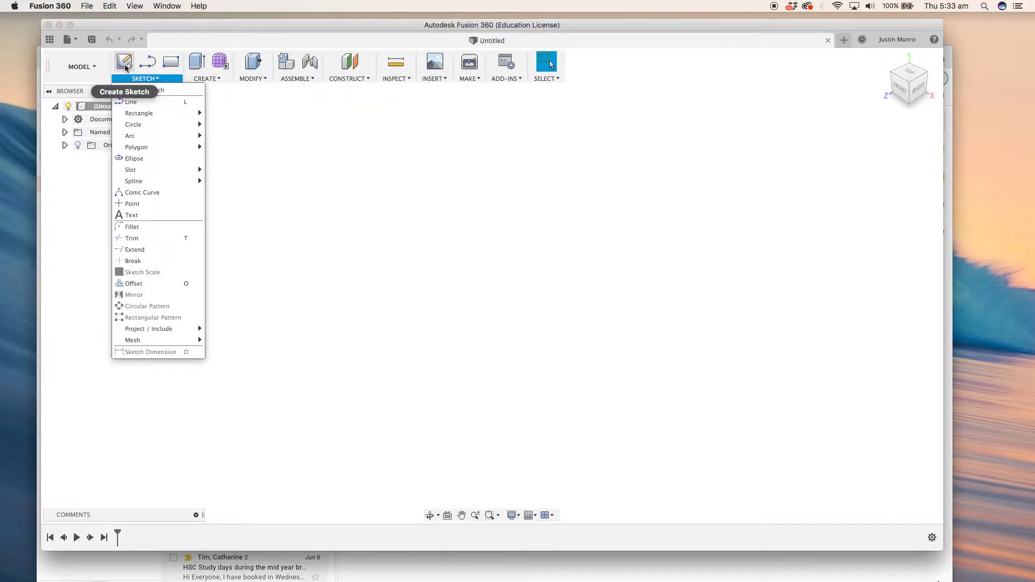
pyautogui.moveTo(146, 115)
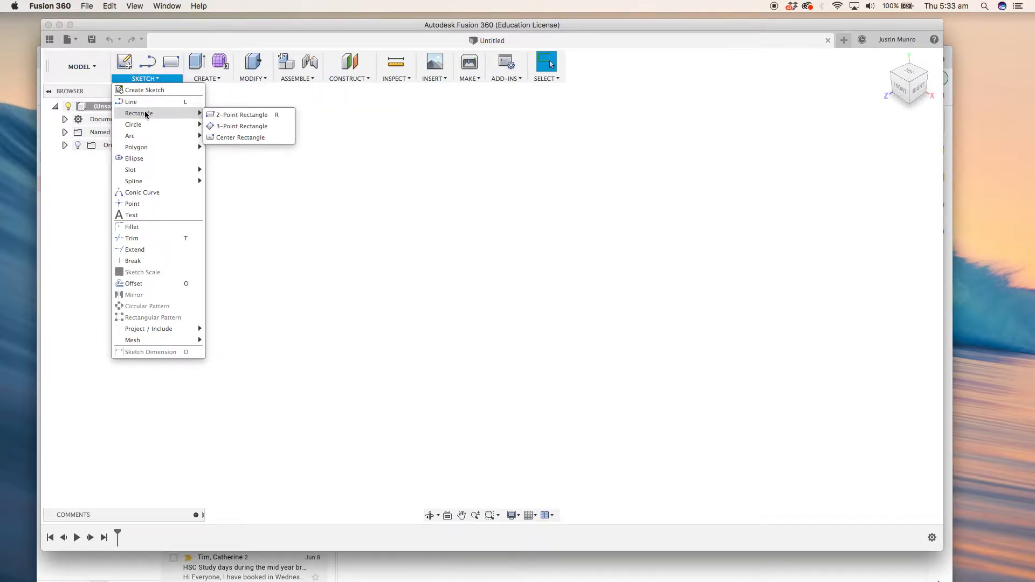
pyautogui.moveTo(201, 126)
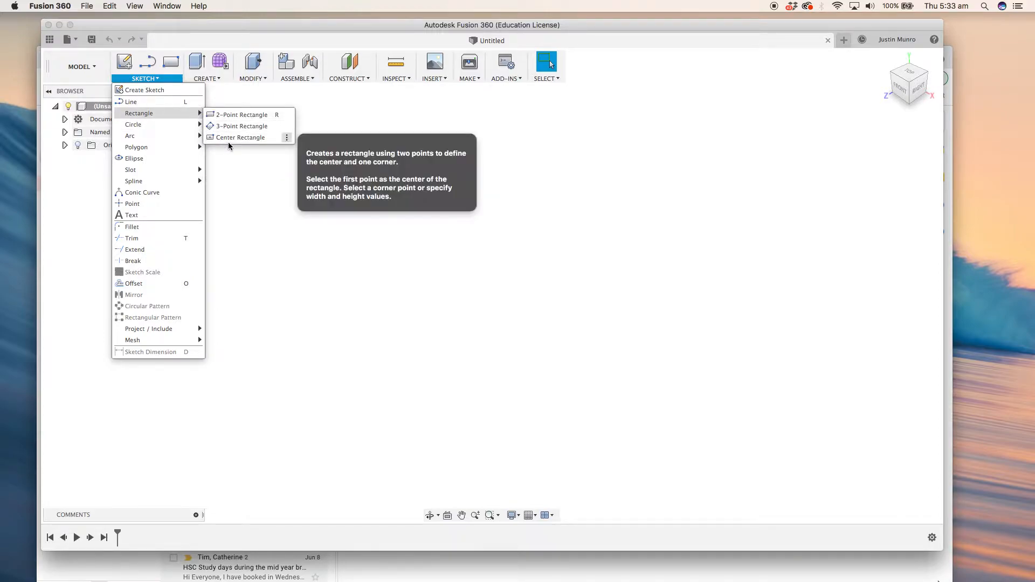
pyautogui.click(237, 138)
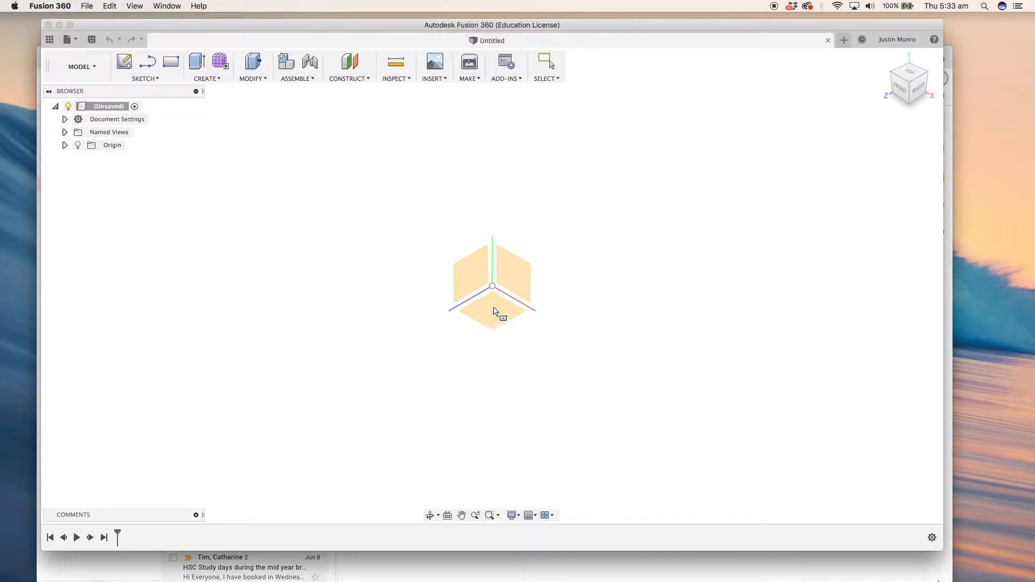
pyautogui.click(469, 273)
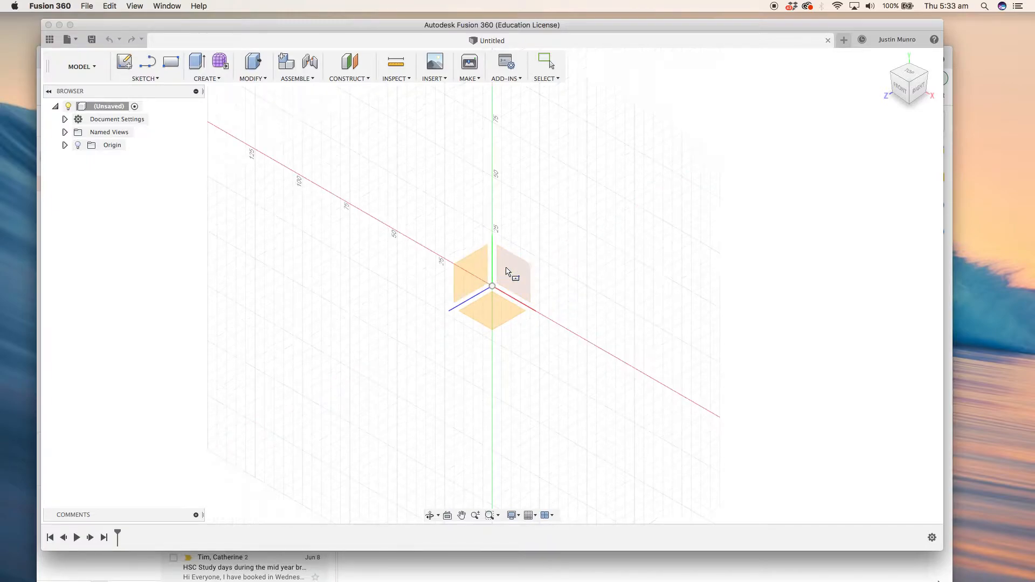
pyautogui.click(492, 312)
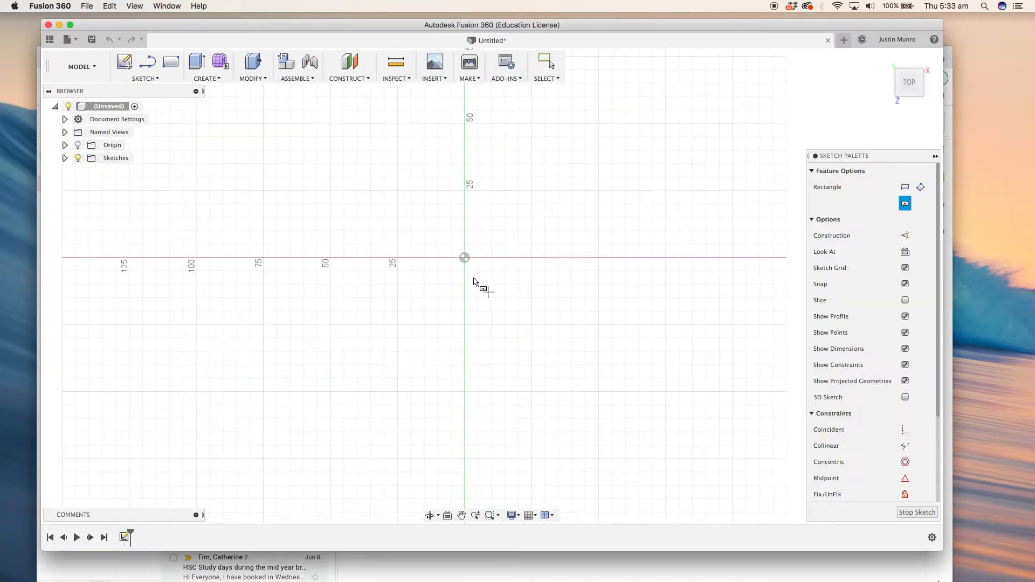
# Step: Draw a center rectangle from the origin, 140 mm wide along the X axis and 90 mm deep
pyautogui.click(464, 258)
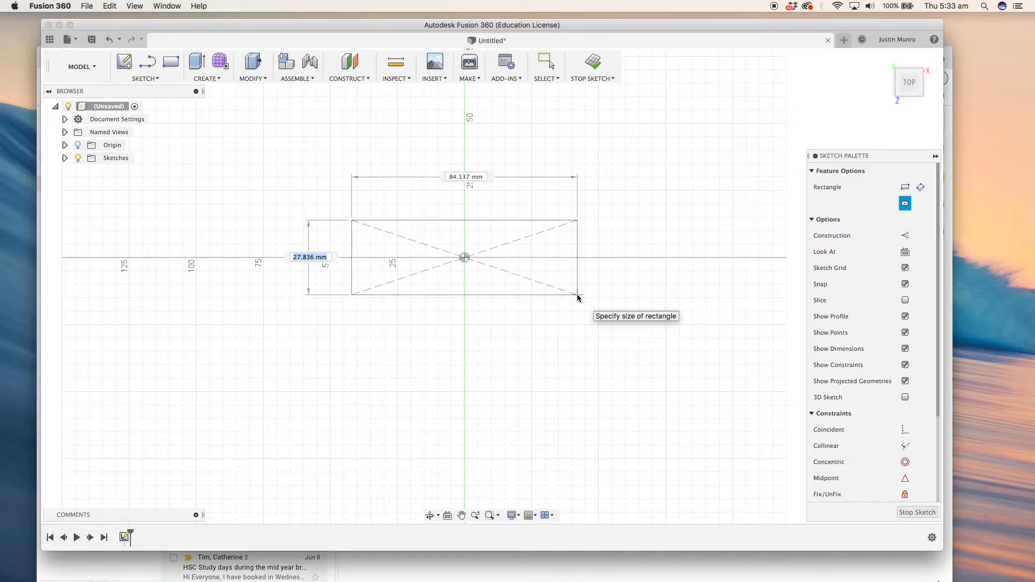
pyautogui.write('140')
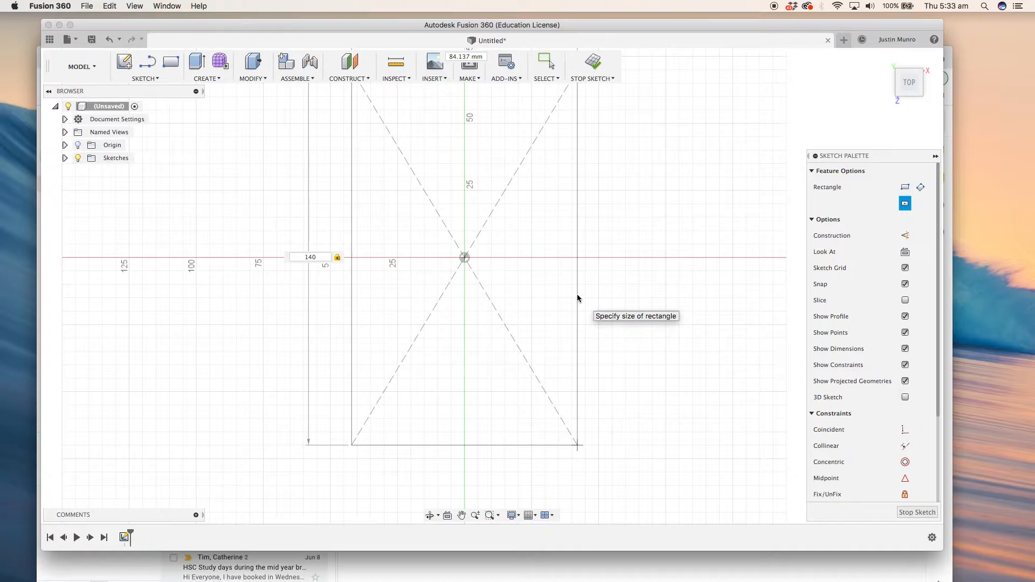
pyautogui.press('BackSpace')
pyautogui.press('BackSpace')
pyautogui.press('BackSpace')
pyautogui.write('90')
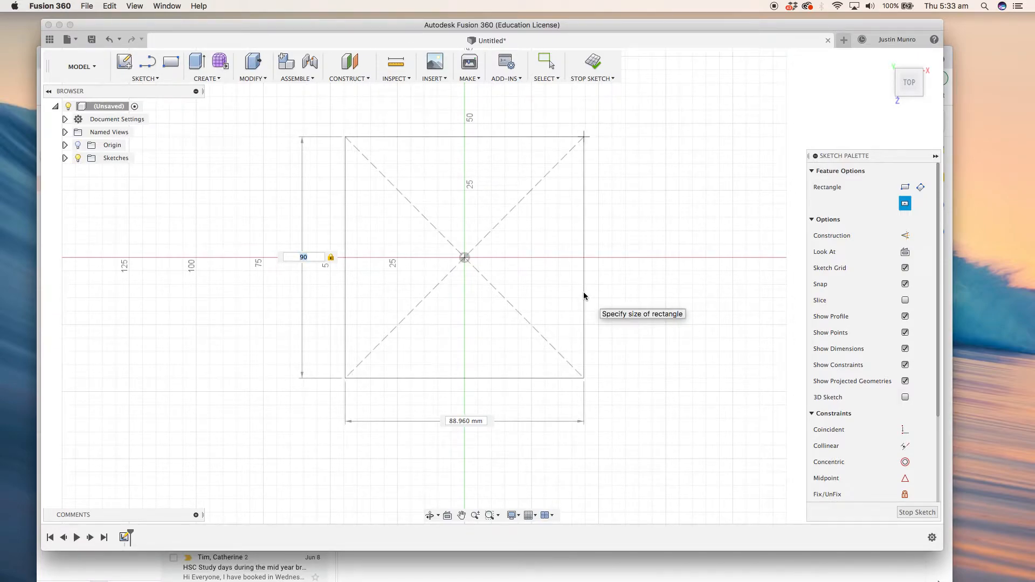
pyautogui.press('Tab')
pyautogui.write('140')
pyautogui.press('Tab')
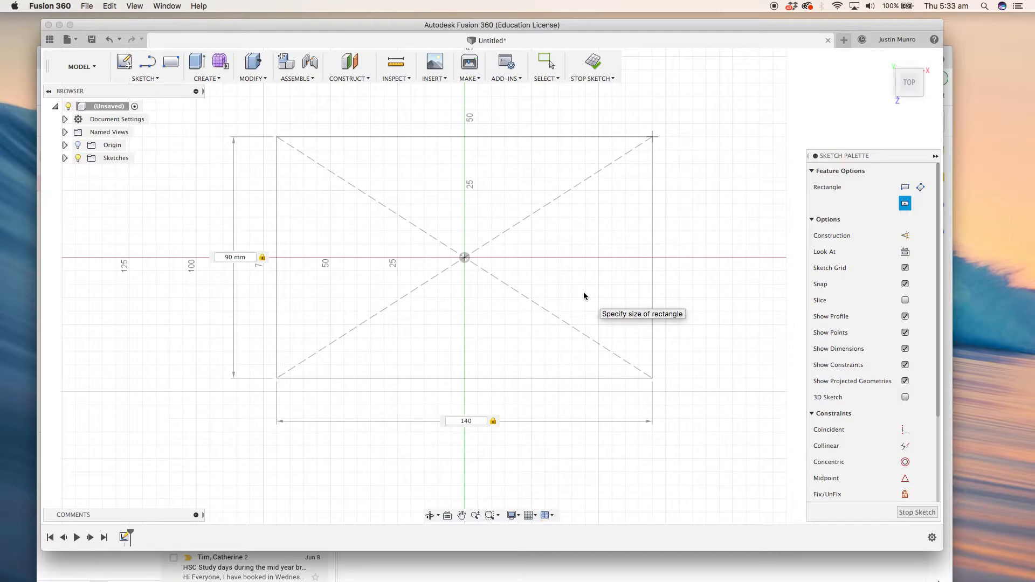
pyautogui.press('Return')
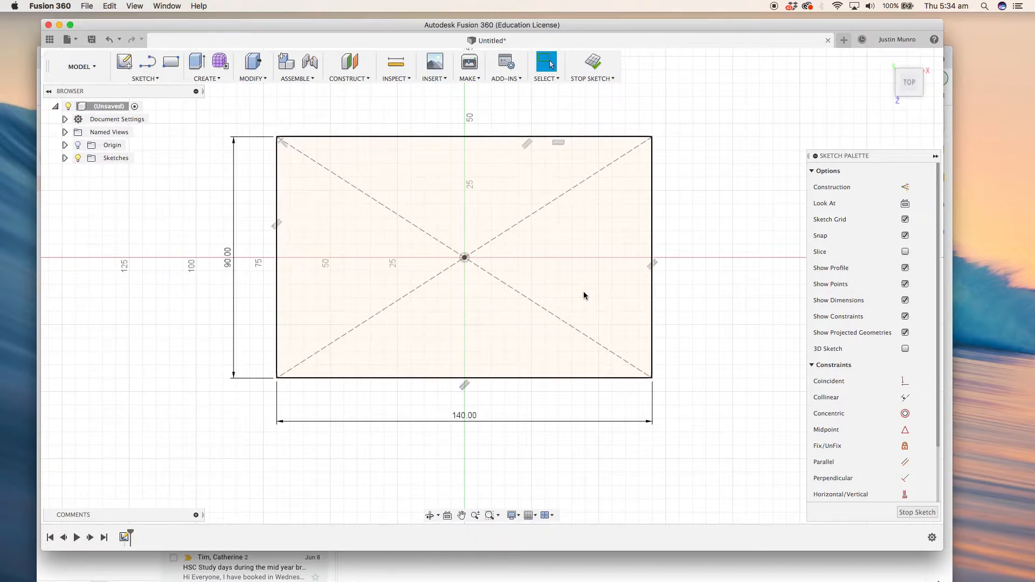
# Step: Extrude the rectangle profile upward 70 mm as a new body
pyautogui.press('e')
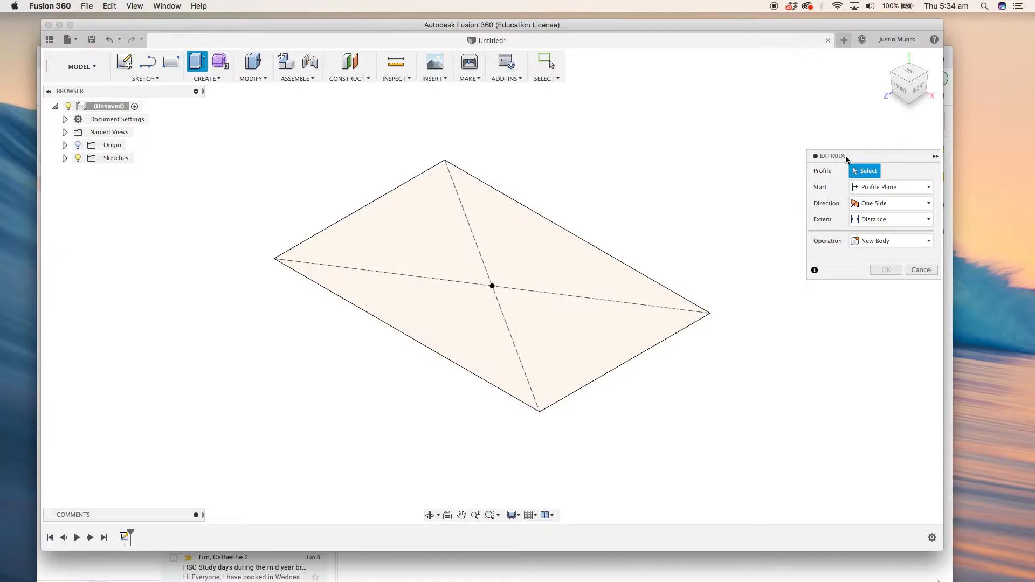
pyautogui.click(507, 299)
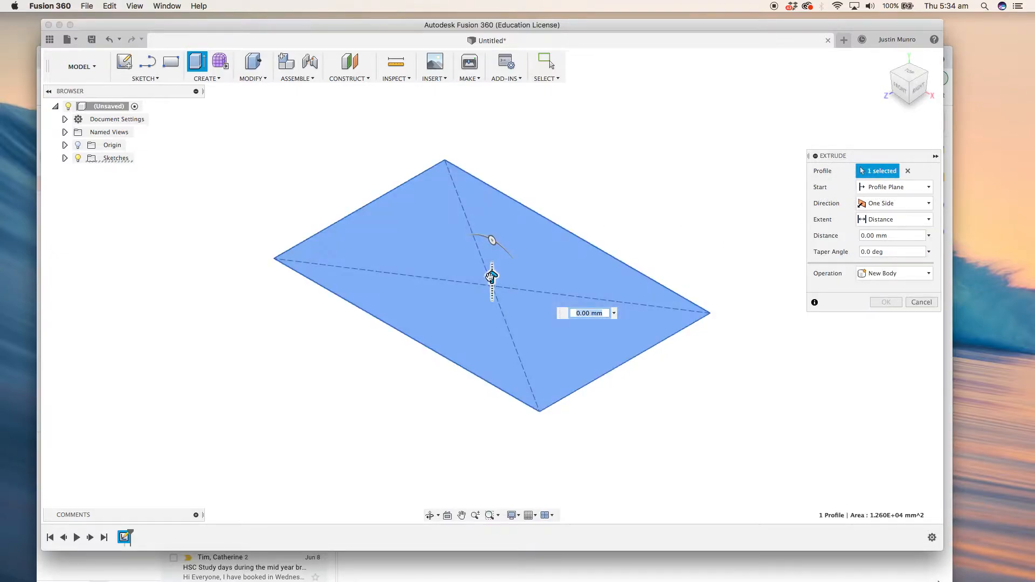
pyautogui.moveTo(492, 276); pyautogui.dragTo(497, 222)
pyautogui.write('7')
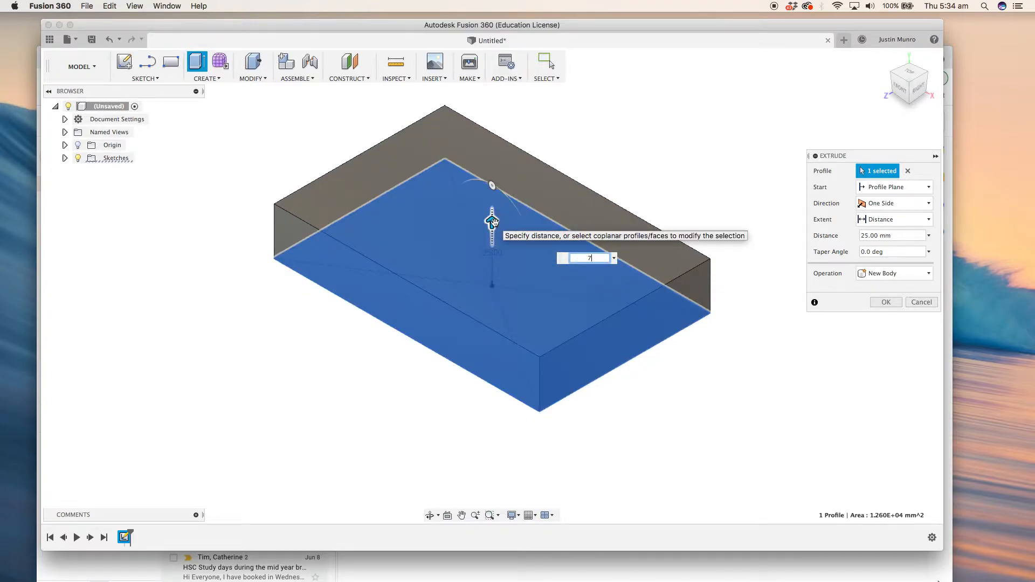
pyautogui.write('0')
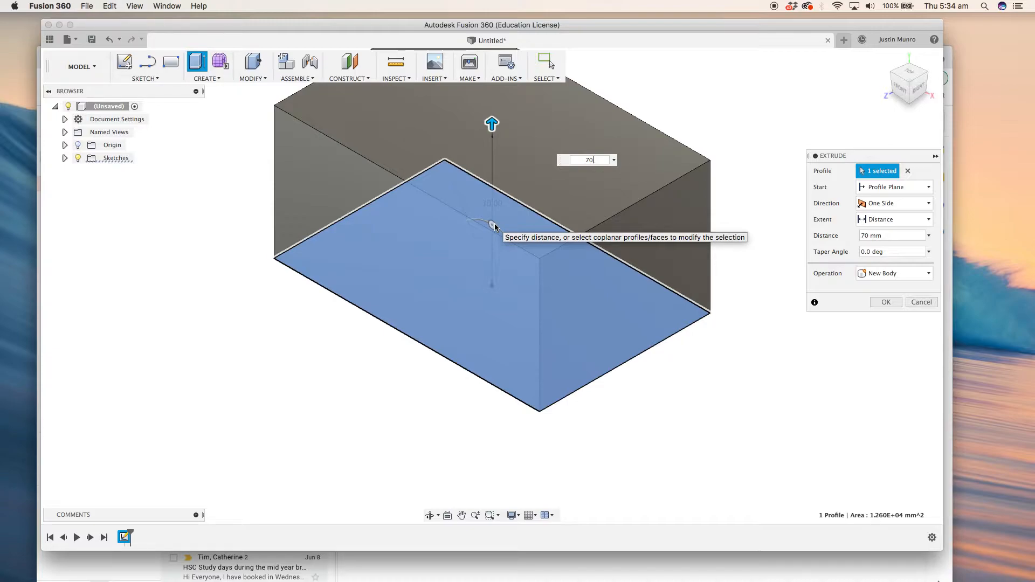
pyautogui.press('Return')
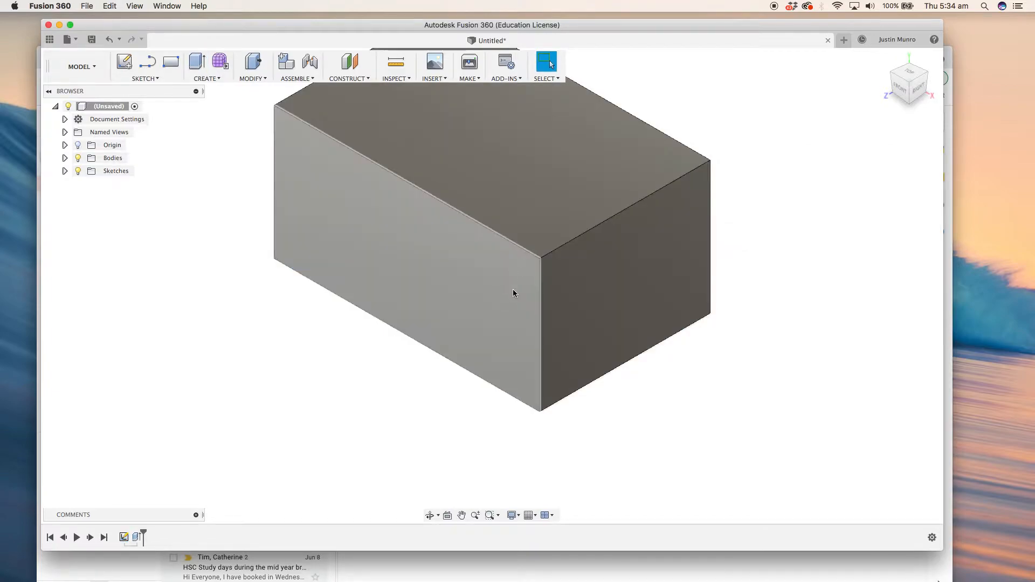
# Step: Construct a midplane between the two opposite 90 mm wide end faces of the box
pyautogui.keyDown('shift'); pyautogui.moveTo(570, 305); pyautogui.dragTo(529, 296, button='middle'); pyautogui.keyUp('shift')
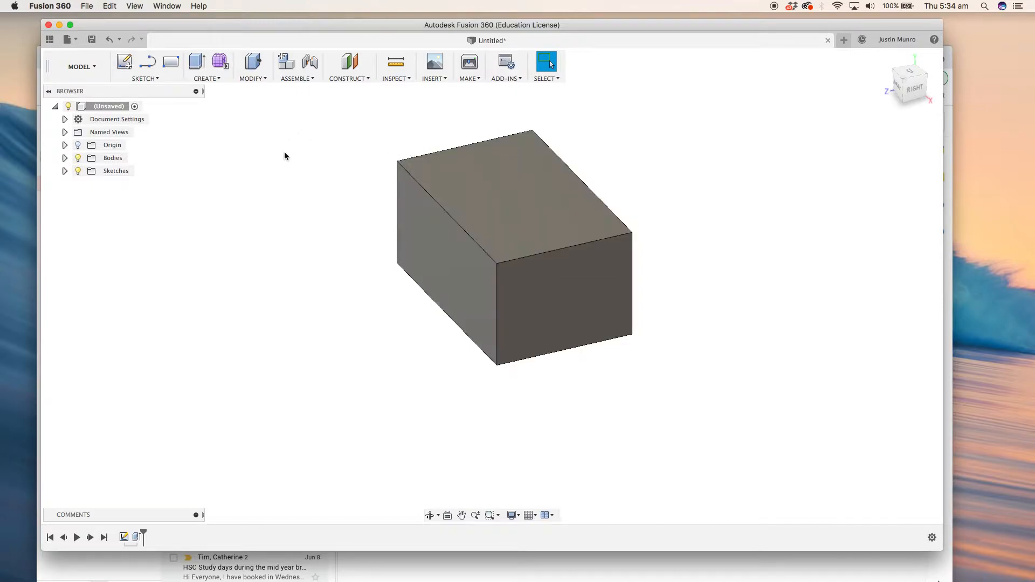
pyautogui.click(365, 80)
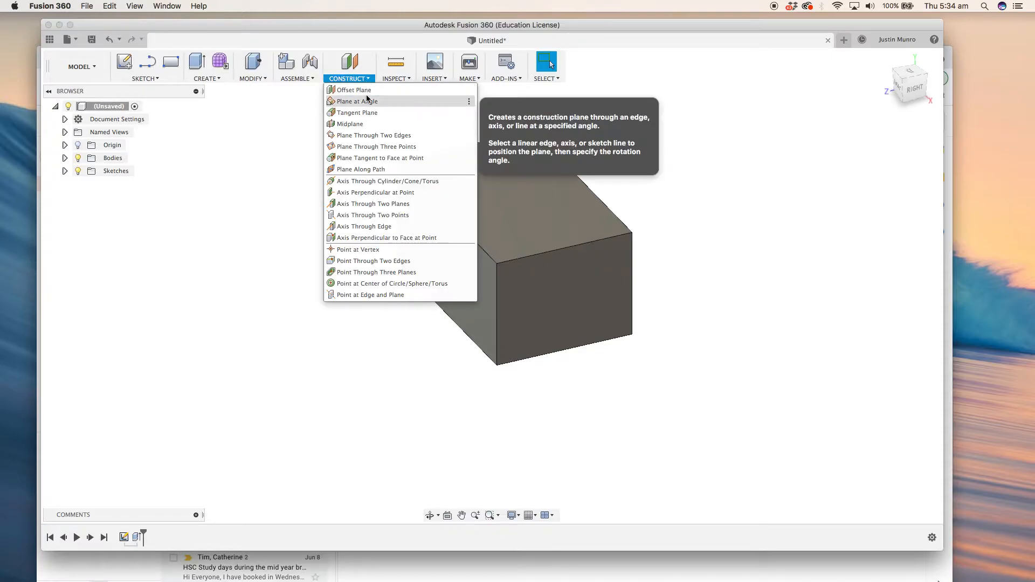
pyautogui.click(358, 125)
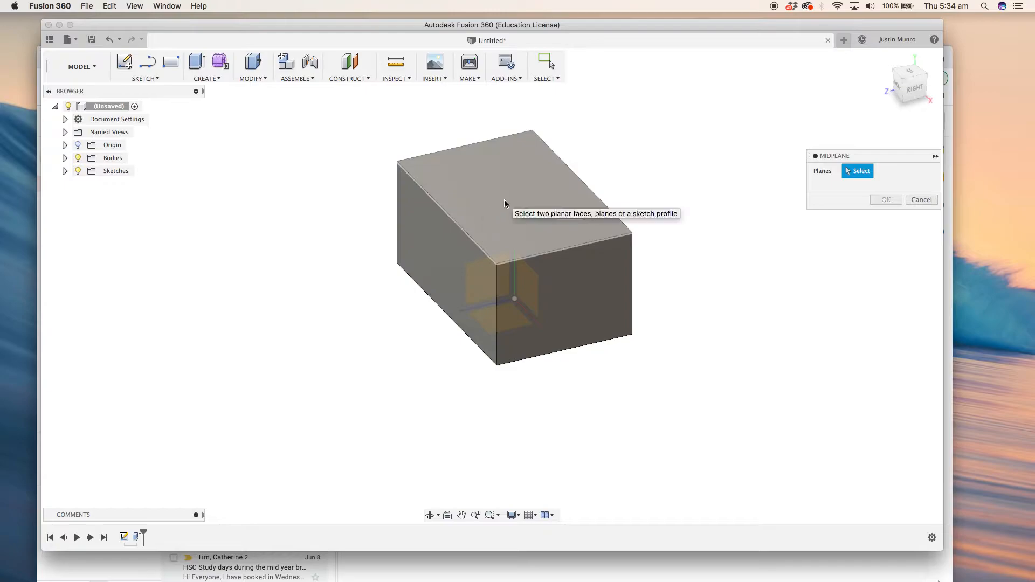
pyautogui.click(542, 297)
pyautogui.keyDown('shift'); pyautogui.moveTo(463, 307); pyautogui.dragTo(570, 297, button='middle'); pyautogui.keyUp('shift')
pyautogui.click(483, 280)
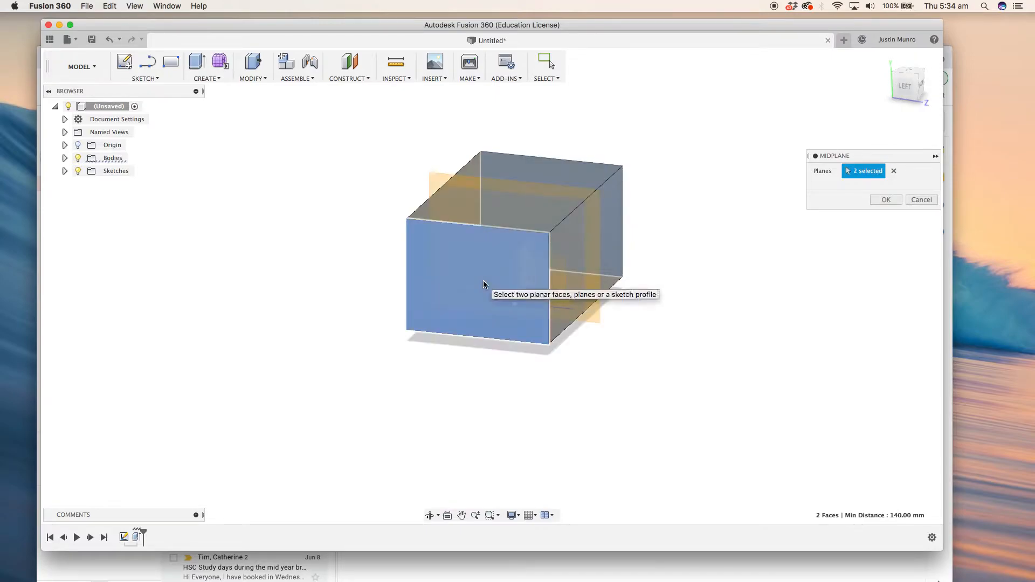
pyautogui.keyDown('shift'); pyautogui.moveTo(674, 269); pyautogui.dragTo(474, 210, button='middle'); pyautogui.keyUp('shift')
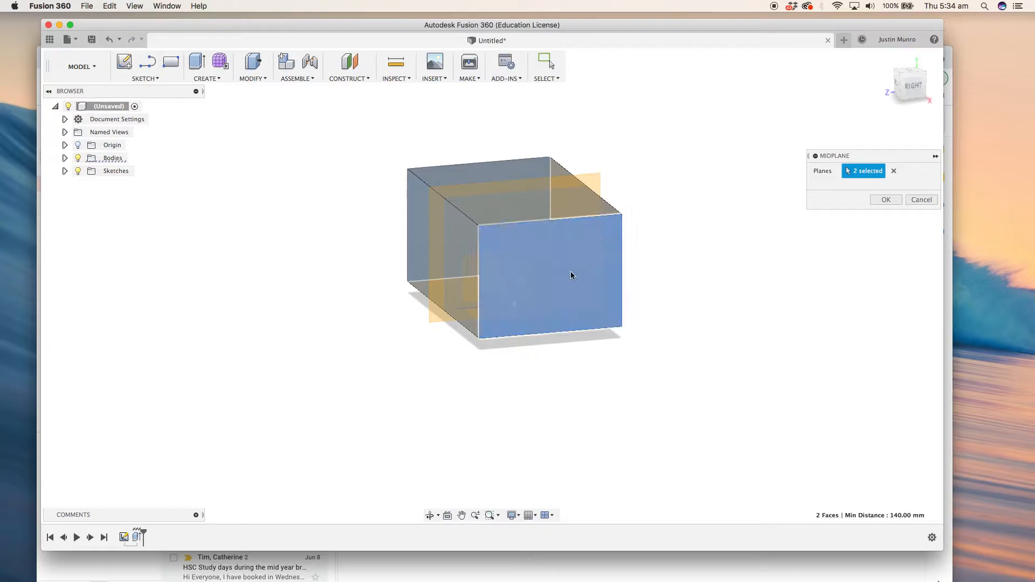
pyautogui.click(880, 200)
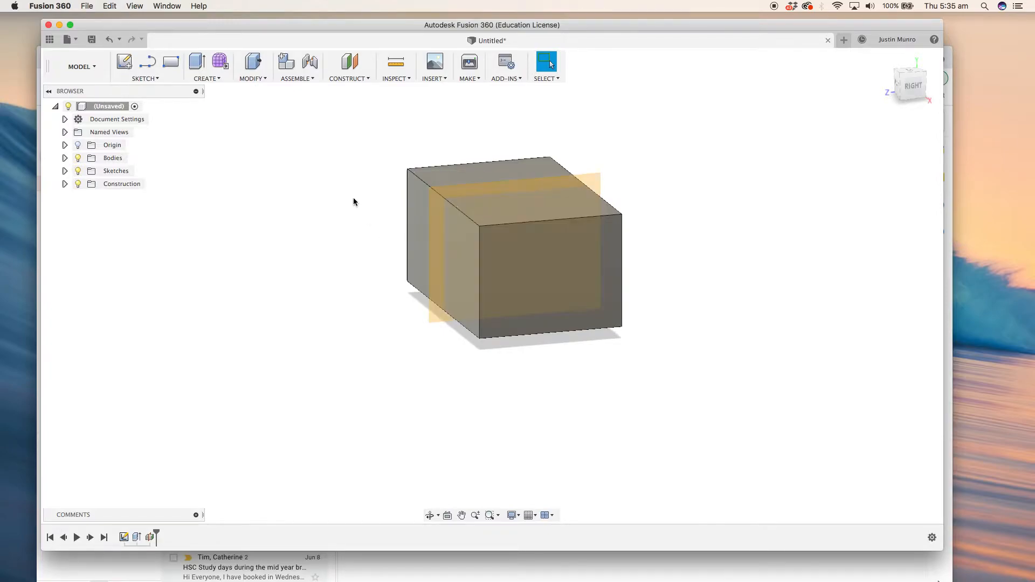
# Step: Construct an offset plane from the box's left end face at -20 mm, inside the body
pyautogui.click(363, 79)
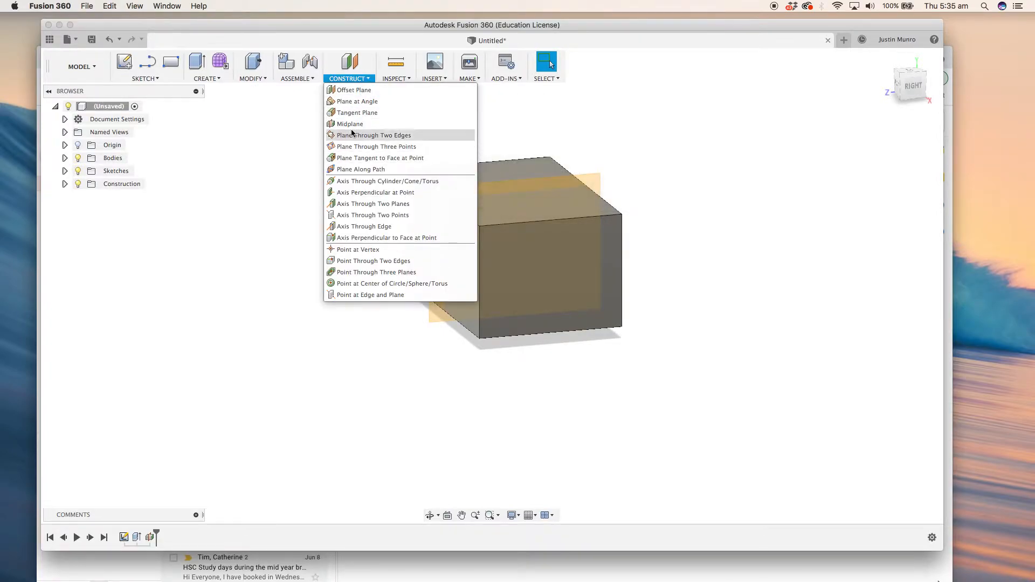
pyautogui.click(364, 91)
pyautogui.keyDown('shift'); pyautogui.moveTo(335, 134); pyautogui.dragTo(461, 142, button='middle'); pyautogui.keyUp('shift')
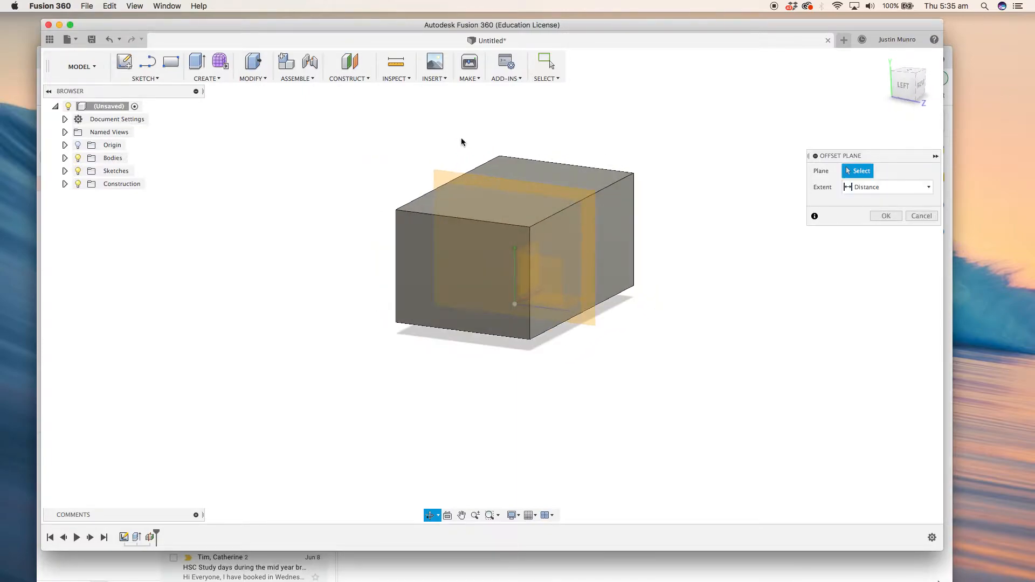
pyautogui.click(466, 263)
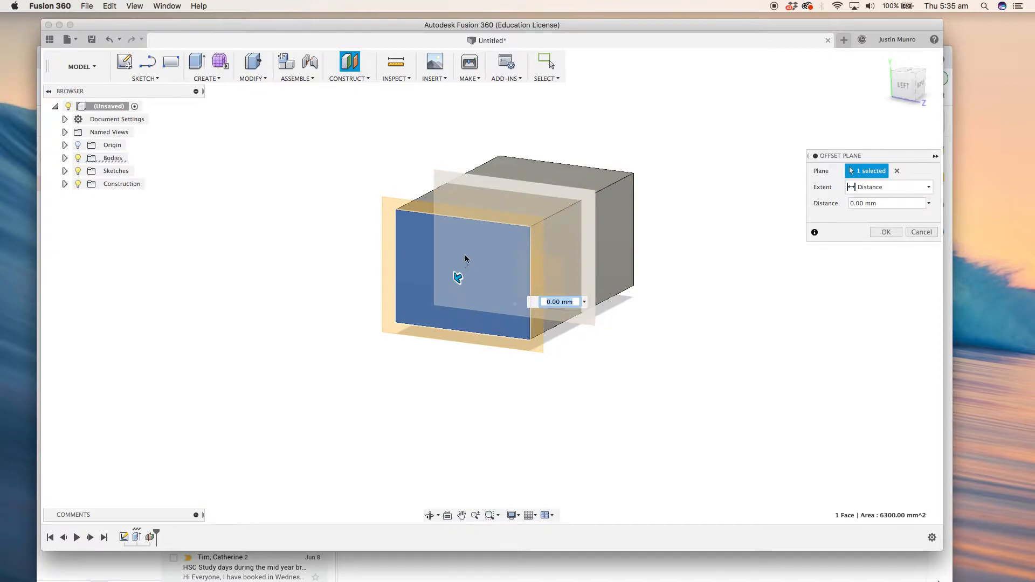
pyautogui.keyDown('shift'); pyautogui.moveTo(490, 261); pyautogui.dragTo(410, 257, button='middle'); pyautogui.keyUp('shift')
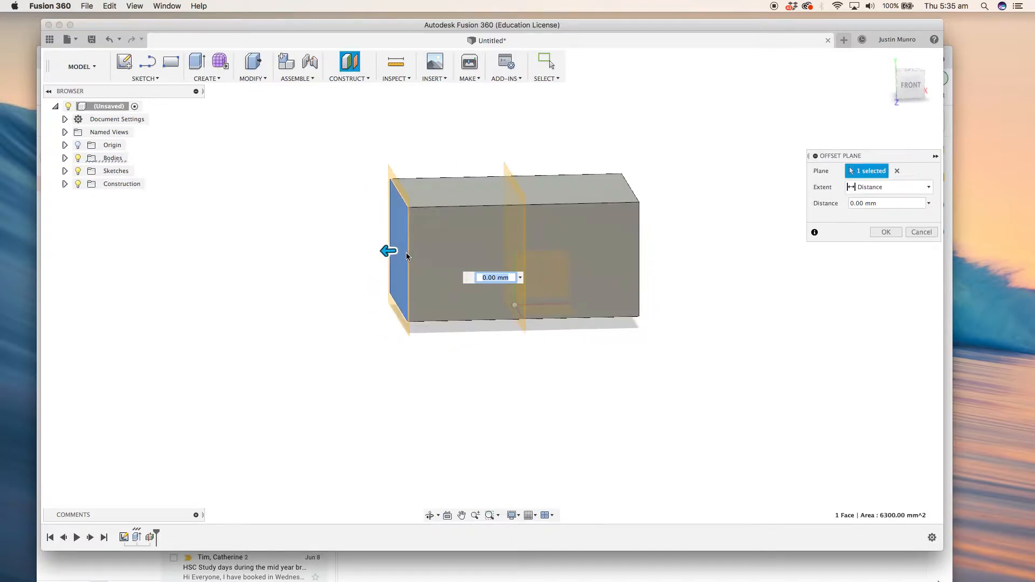
pyautogui.moveTo(387, 250); pyautogui.dragTo(419, 257)
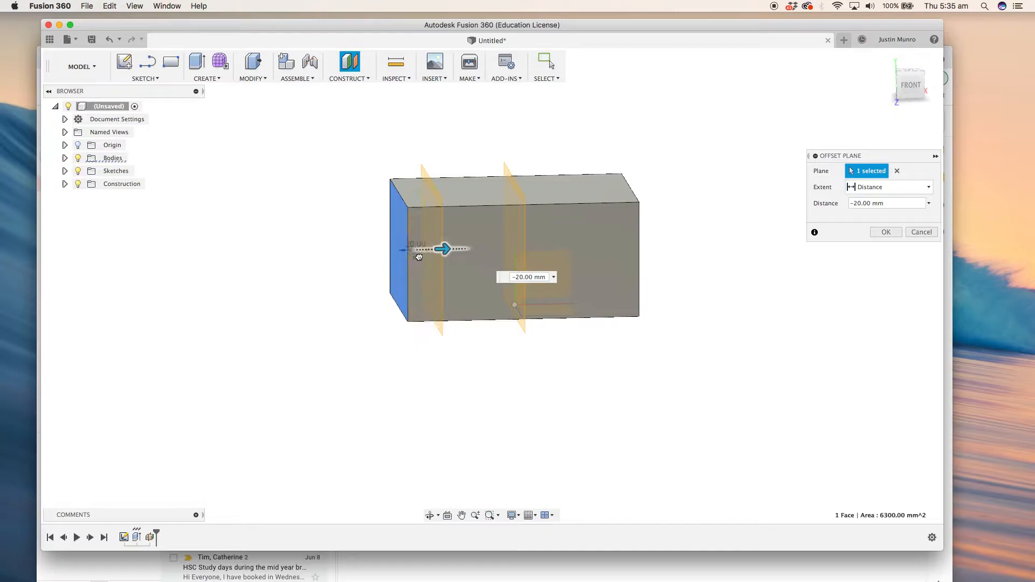
pyautogui.click(539, 281)
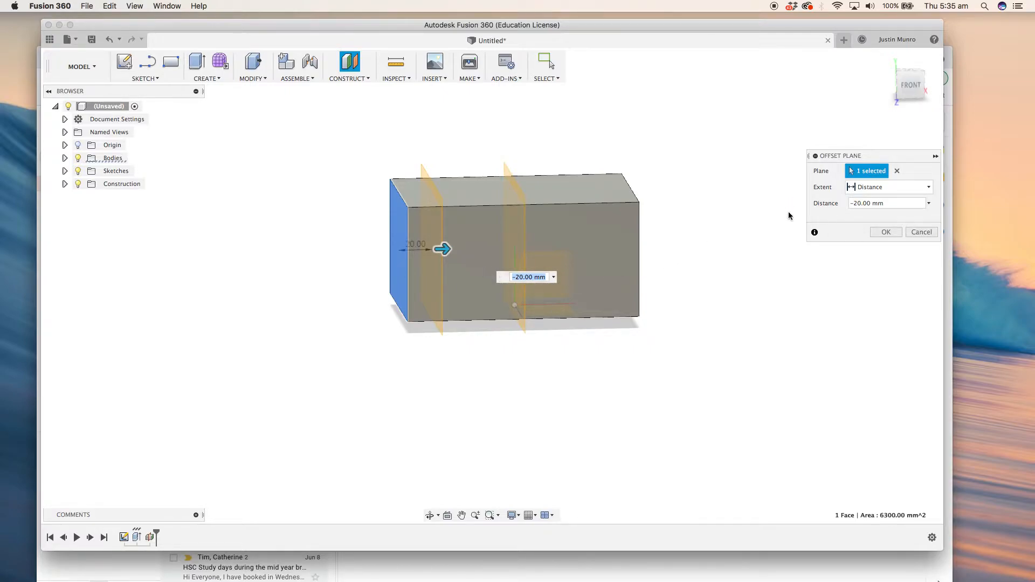
pyautogui.click(886, 232)
# Step: Construct a horizontal midplane between the box's top and bottom faces
pyautogui.keyDown('shift'); pyautogui.moveTo(831, 286); pyautogui.dragTo(742, 284, button='middle'); pyautogui.keyUp('shift')
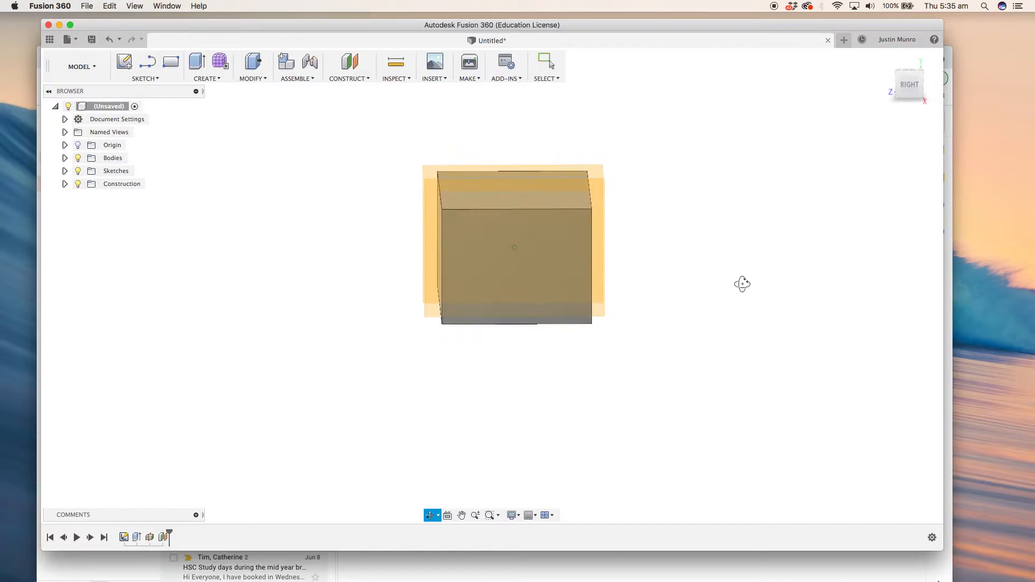
pyautogui.press('Escape')
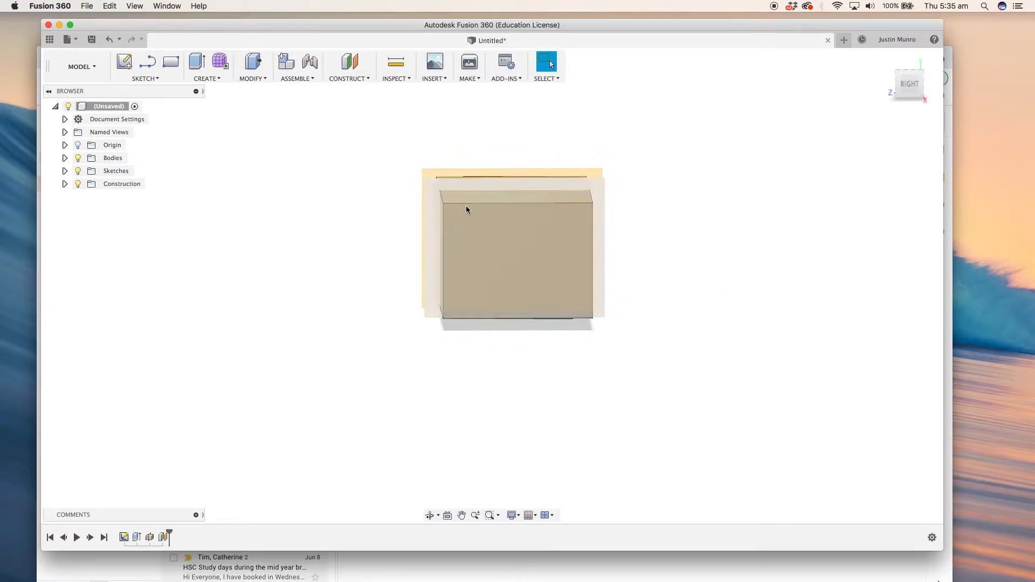
pyautogui.keyDown('shift'); pyautogui.moveTo(296, 172); pyautogui.dragTo(342, 180, button='middle'); pyautogui.keyUp('shift')
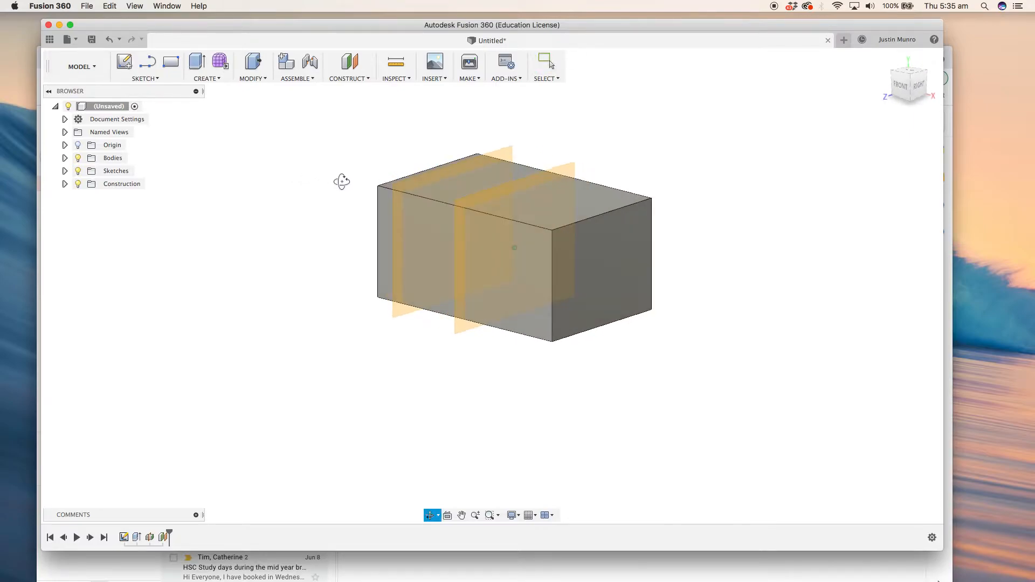
pyautogui.press('Escape')
pyautogui.click(369, 81)
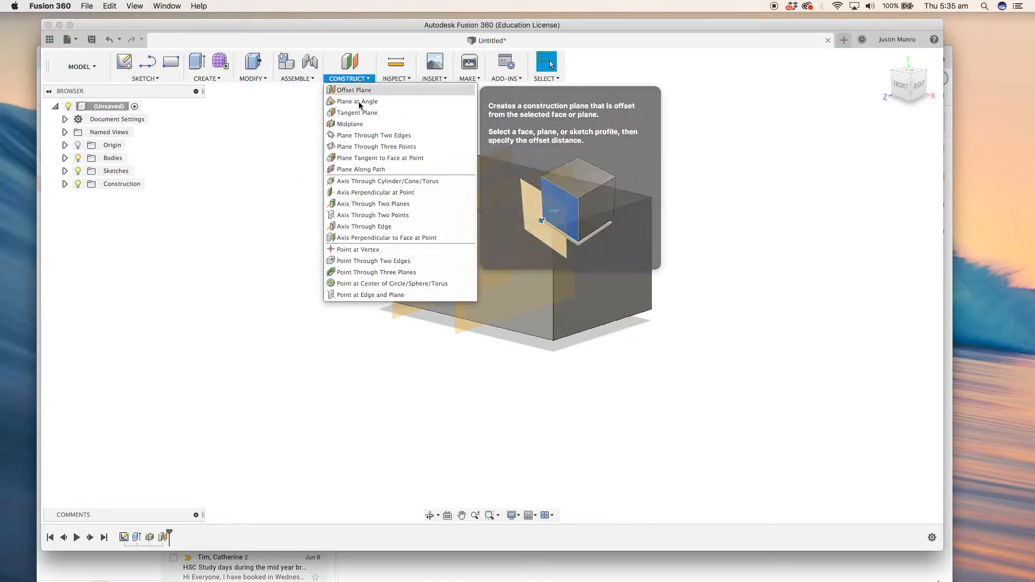
pyautogui.click(351, 125)
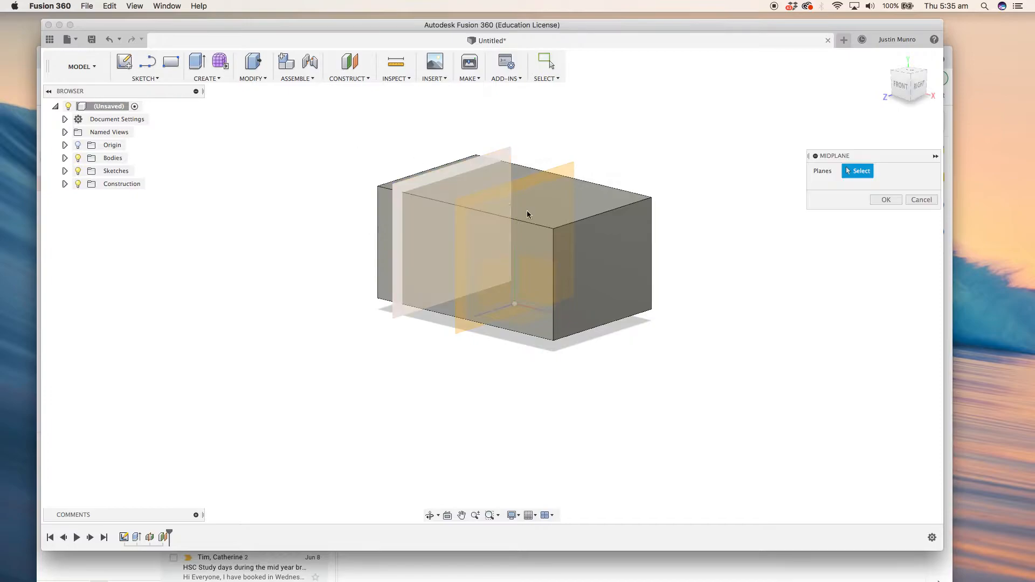
pyautogui.click(559, 210)
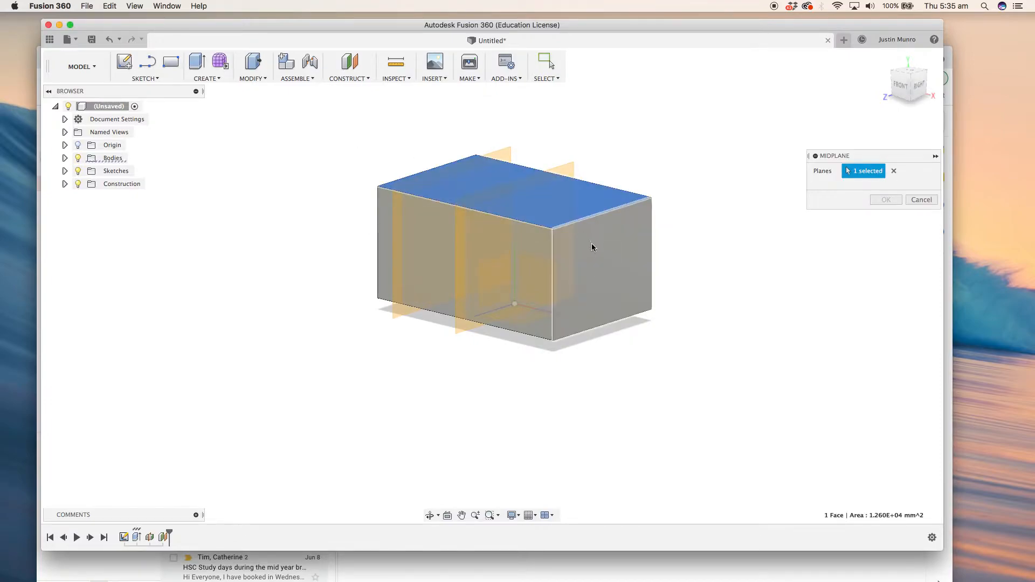
pyautogui.keyDown('shift'); pyautogui.moveTo(624, 381); pyautogui.dragTo(618, 325, button='middle'); pyautogui.keyUp('shift')
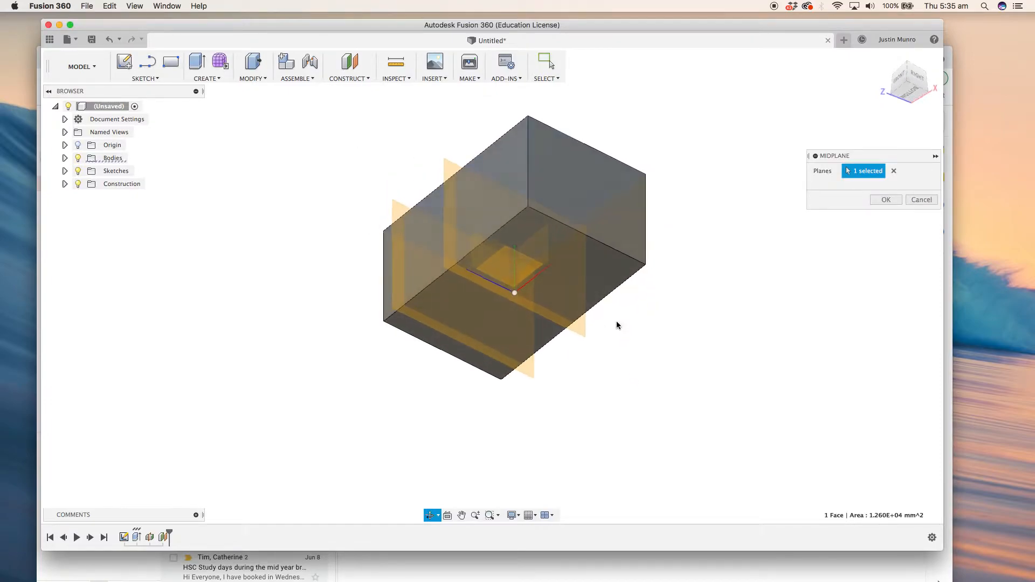
pyautogui.click(559, 270)
pyautogui.keyDown('shift'); pyautogui.moveTo(698, 199); pyautogui.dragTo(661, 265, button='middle'); pyautogui.keyUp('shift')
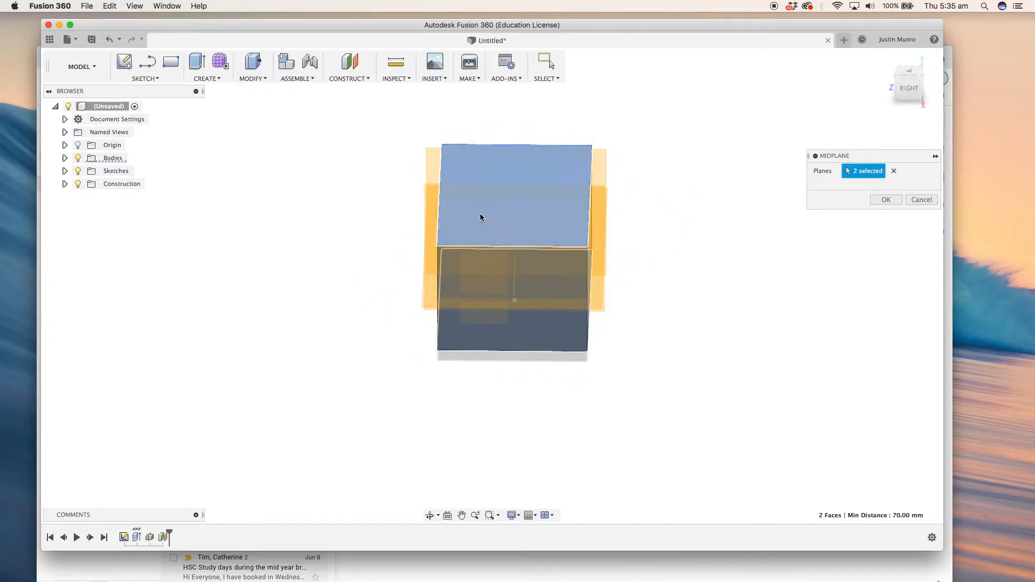
pyautogui.keyDown('shift'); pyautogui.moveTo(458, 302); pyautogui.dragTo(453, 277, button='middle'); pyautogui.keyUp('shift')
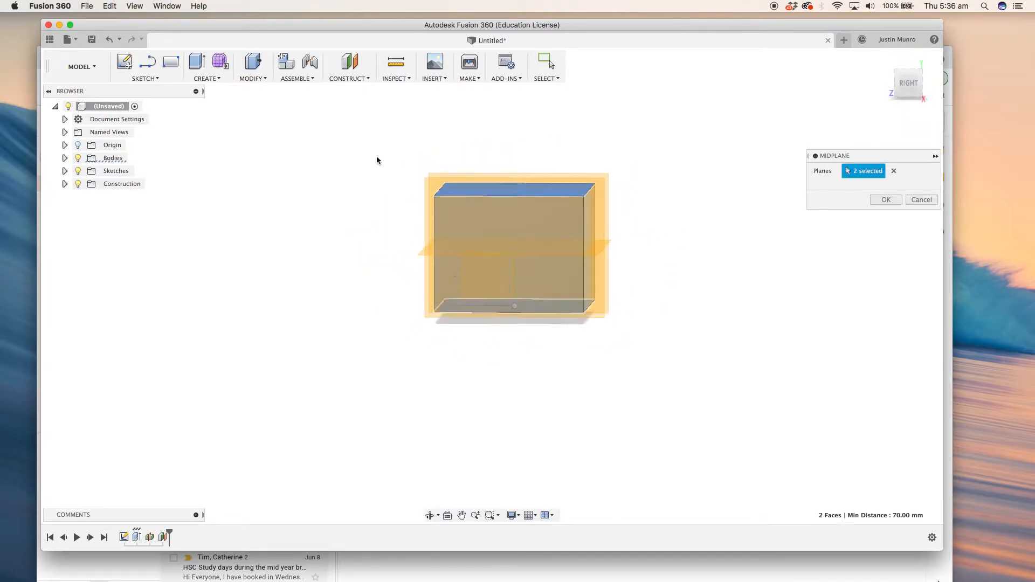
# Step: Sketch a horizontal ellipse about 40 mm high on the box's right end face, centred on the face, and finish the sketch
pyautogui.click(157, 80)
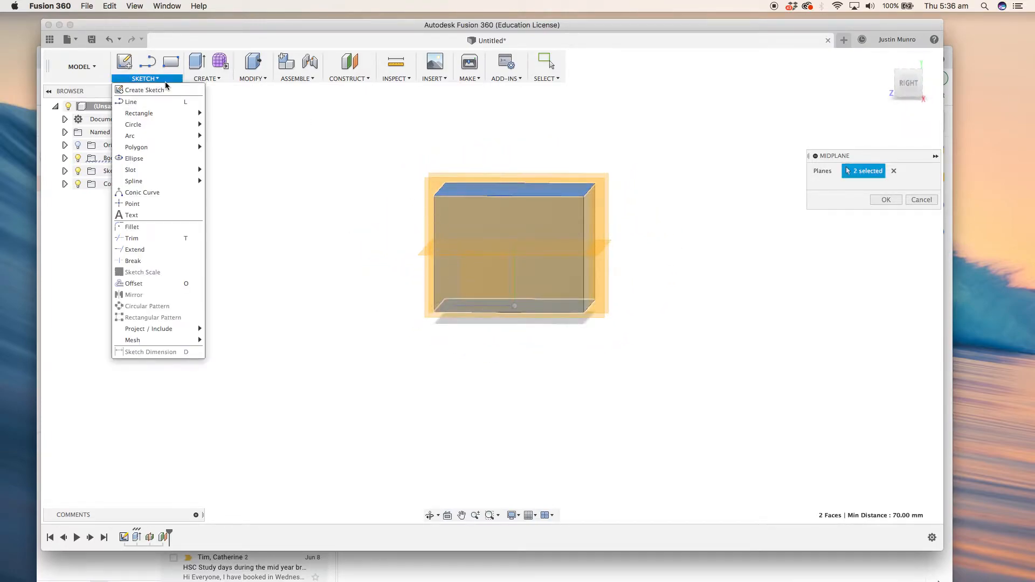
pyautogui.click(134, 159)
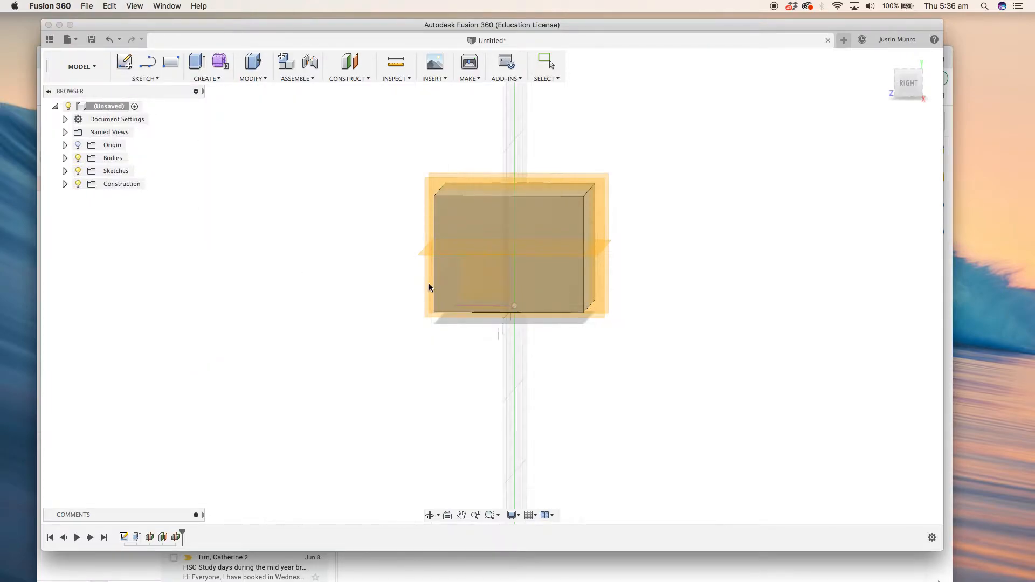
pyautogui.click(500, 287)
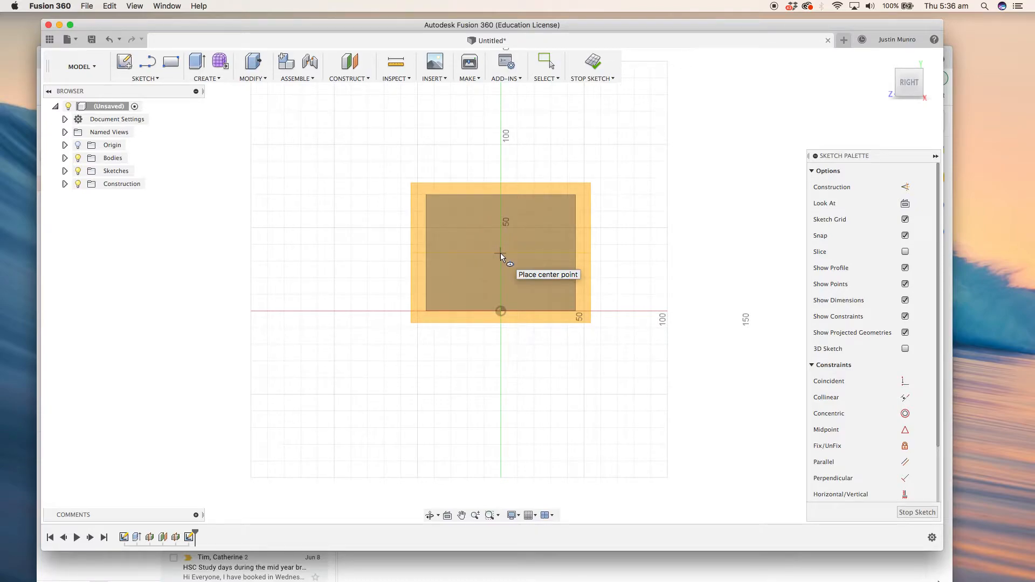
pyautogui.click(501, 254)
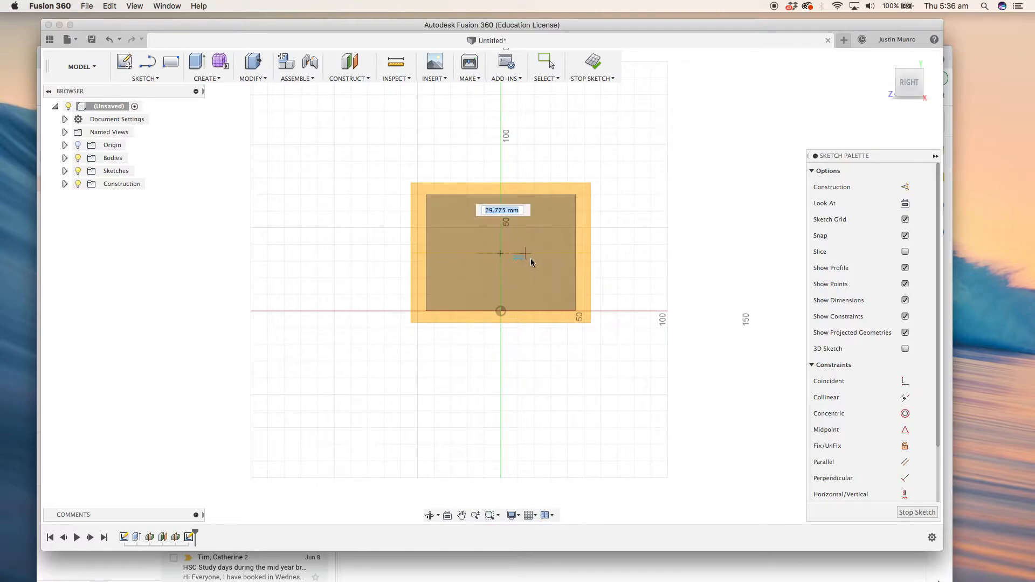
pyautogui.click(562, 254)
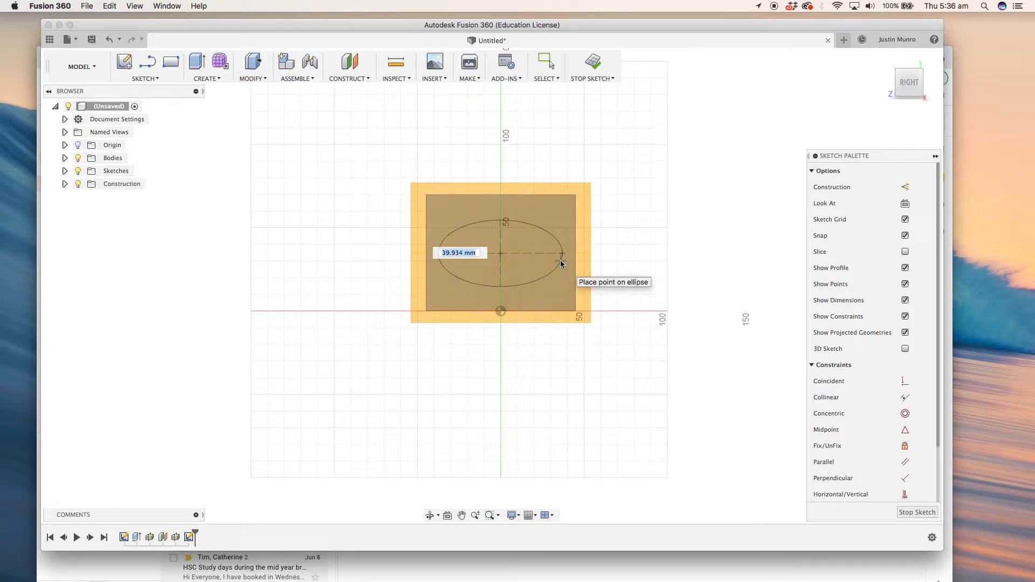
pyautogui.click(561, 260)
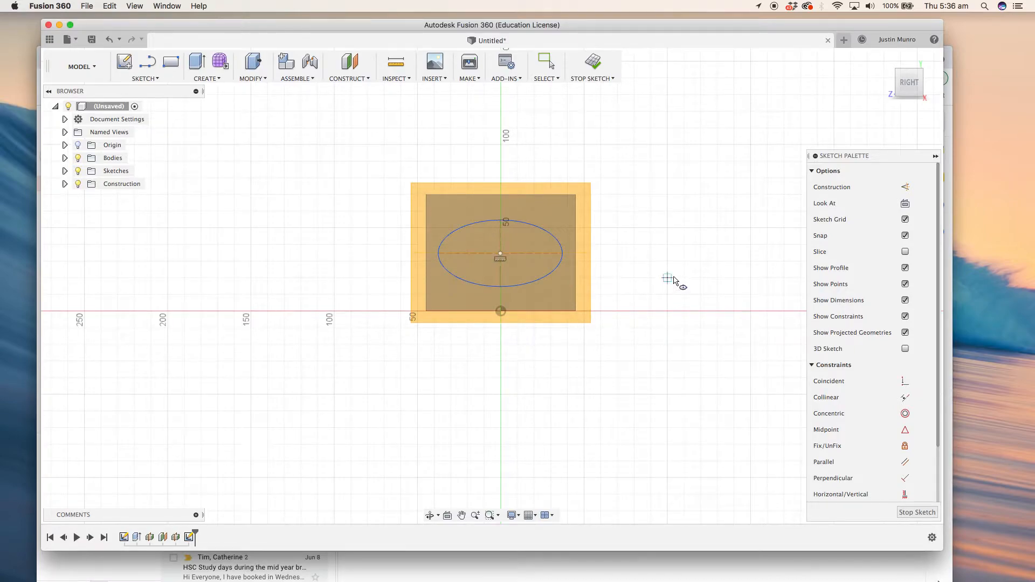
pyautogui.moveTo(675, 284)
pyautogui.keyDown('shift'); pyautogui.mouseDown(button='middle')
pyautogui.moveTo(597, 292)
pyautogui.moveTo(605, 296)
pyautogui.moveTo(569, 275)
pyautogui.mouseUp(button='middle'); pyautogui.keyUp('shift')
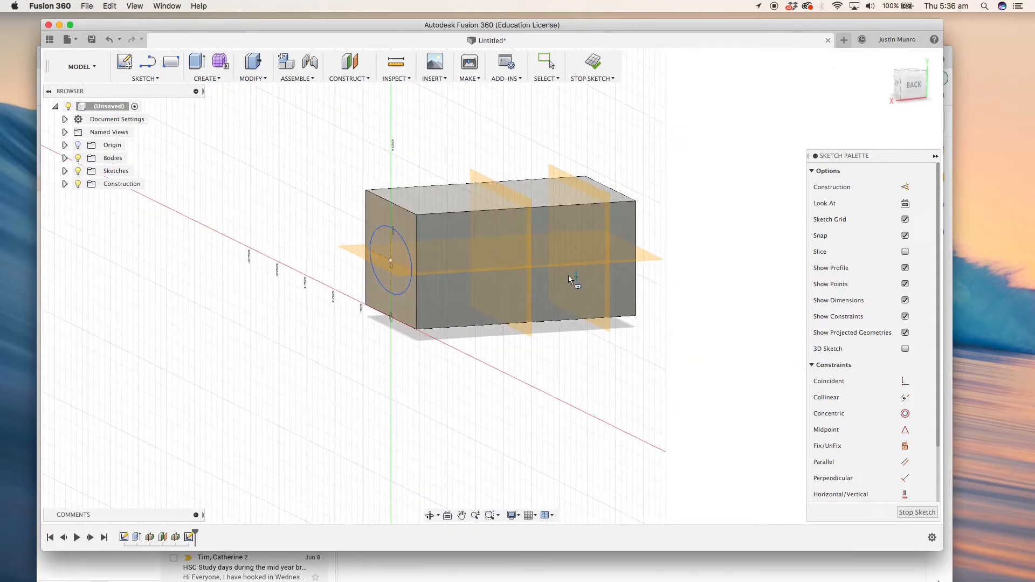
pyautogui.moveTo(564, 324)
pyautogui.keyDown('shift'); pyautogui.mouseDown(button='middle')
pyautogui.moveTo(587, 307)
pyautogui.moveTo(670, 358)
pyautogui.mouseUp(button='middle'); pyautogui.keyUp('shift')
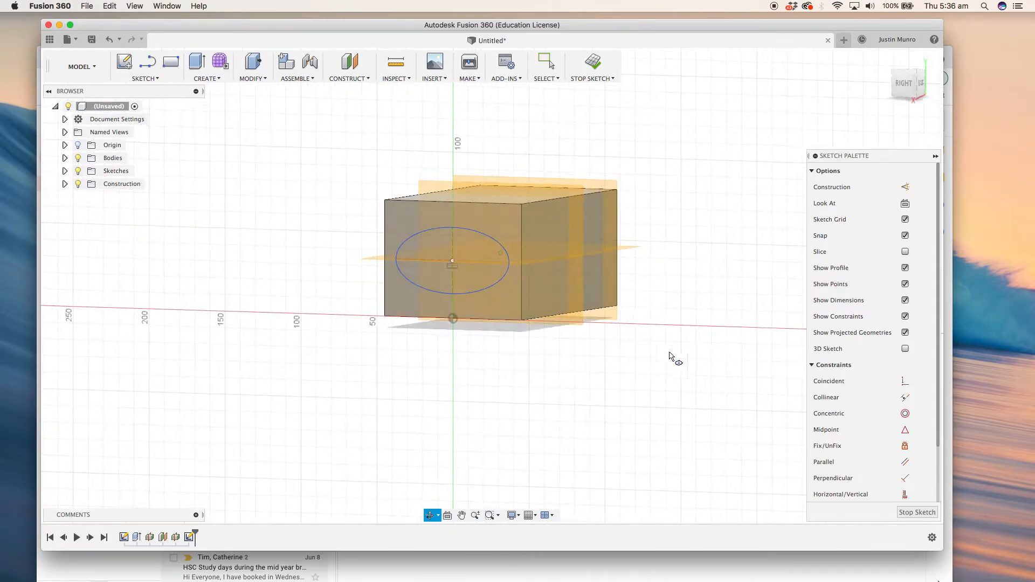
pyautogui.click(917, 513)
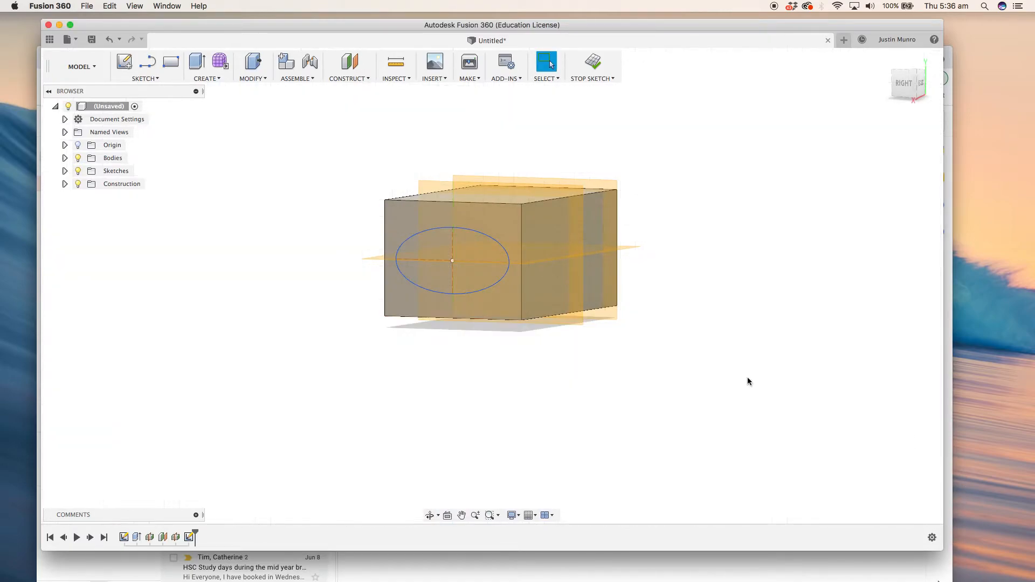
# Step: Sketch a smaller horizontal ellipse about 26 mm high at the centre of the vertical midplane halfway along the box, and finish the sketch
pyautogui.click(161, 79)
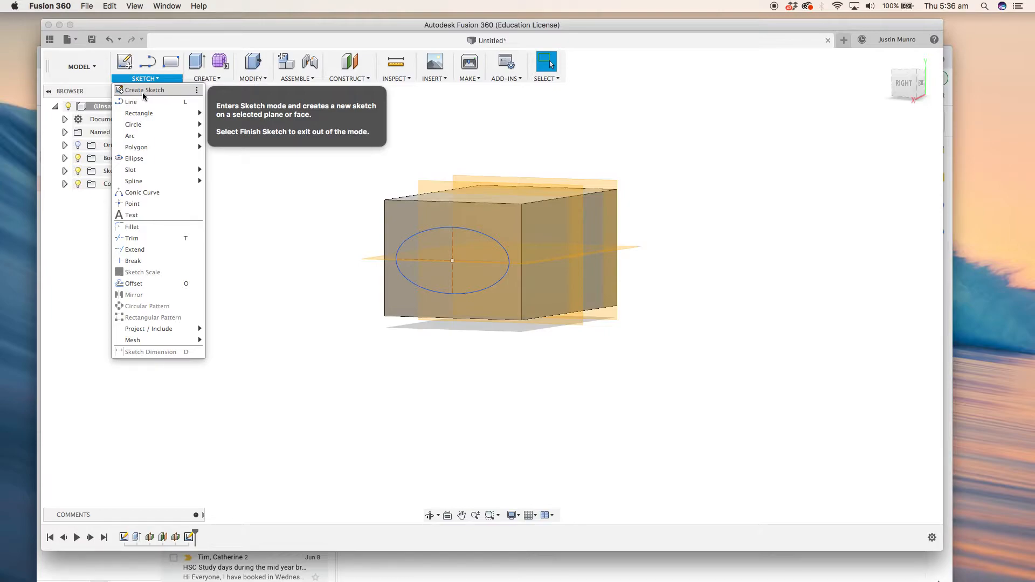
pyautogui.click(143, 96)
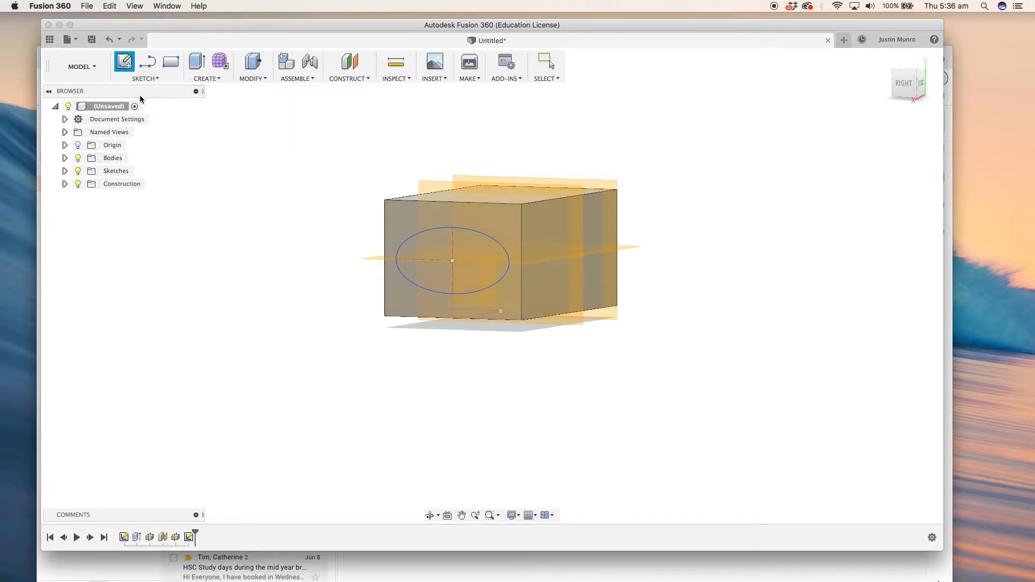
pyautogui.click(575, 288)
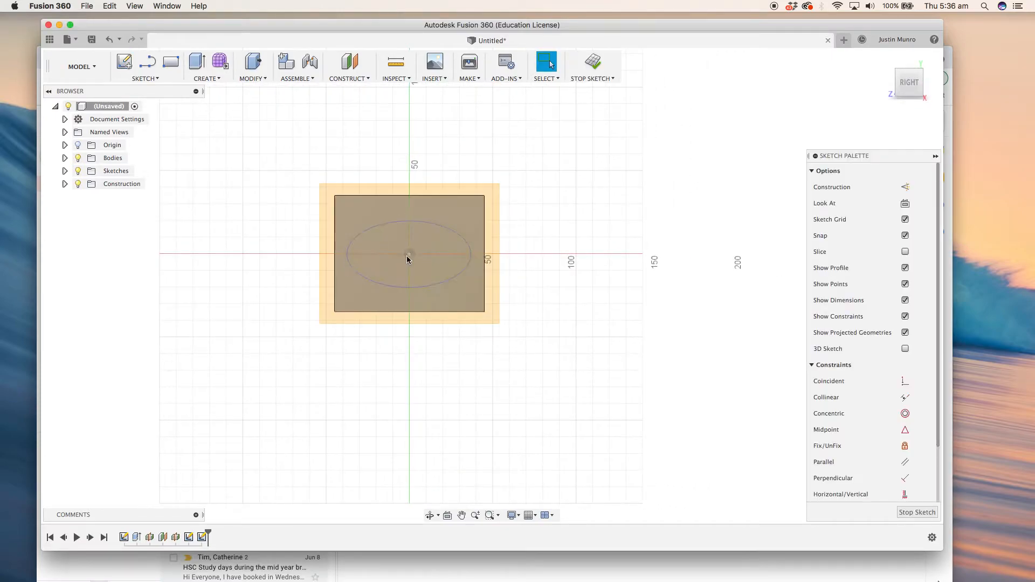
pyautogui.click(145, 79)
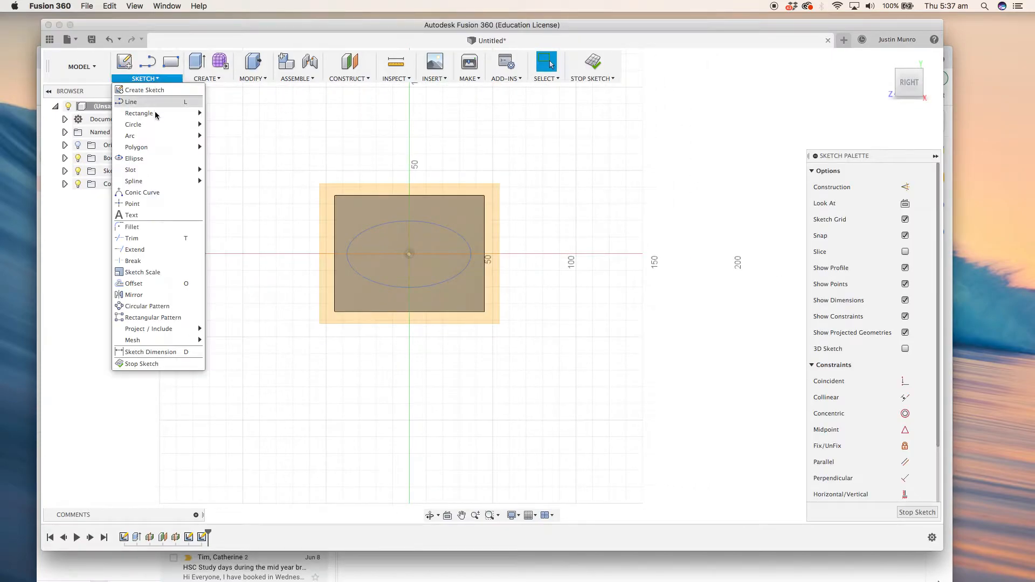
pyautogui.moveTo(146, 140)
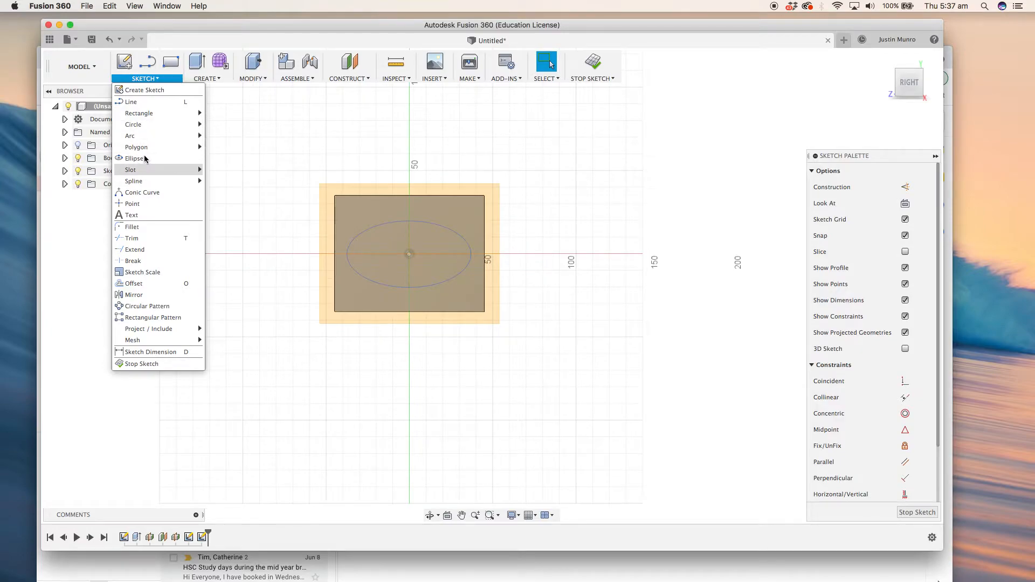
pyautogui.click(143, 159)
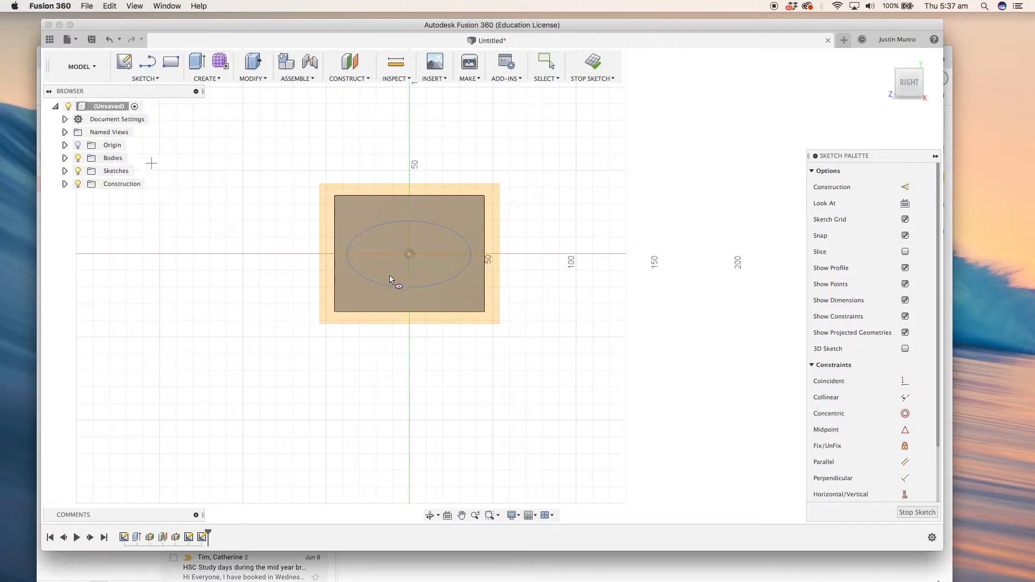
pyautogui.click(409, 254)
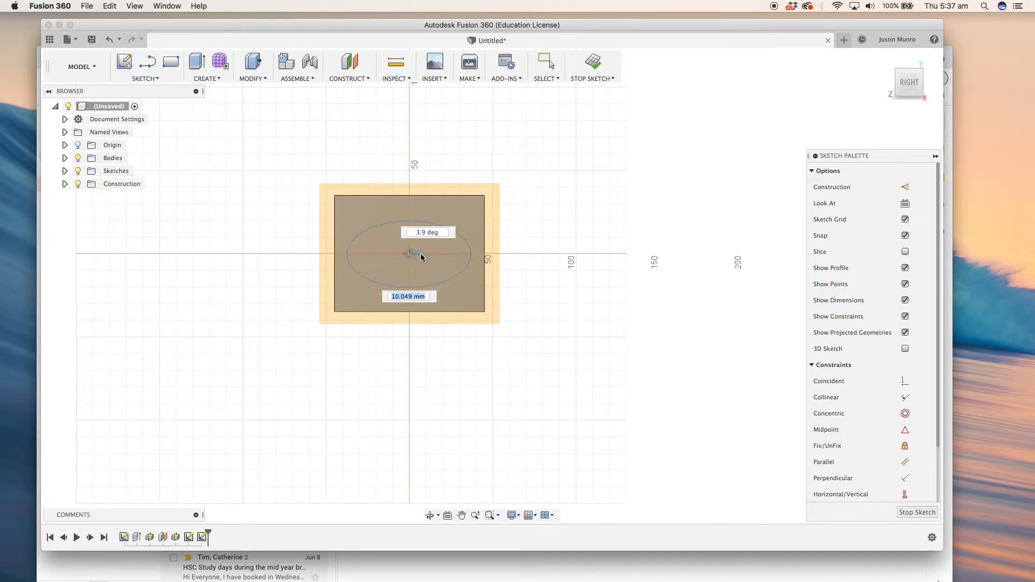
pyautogui.click(451, 257)
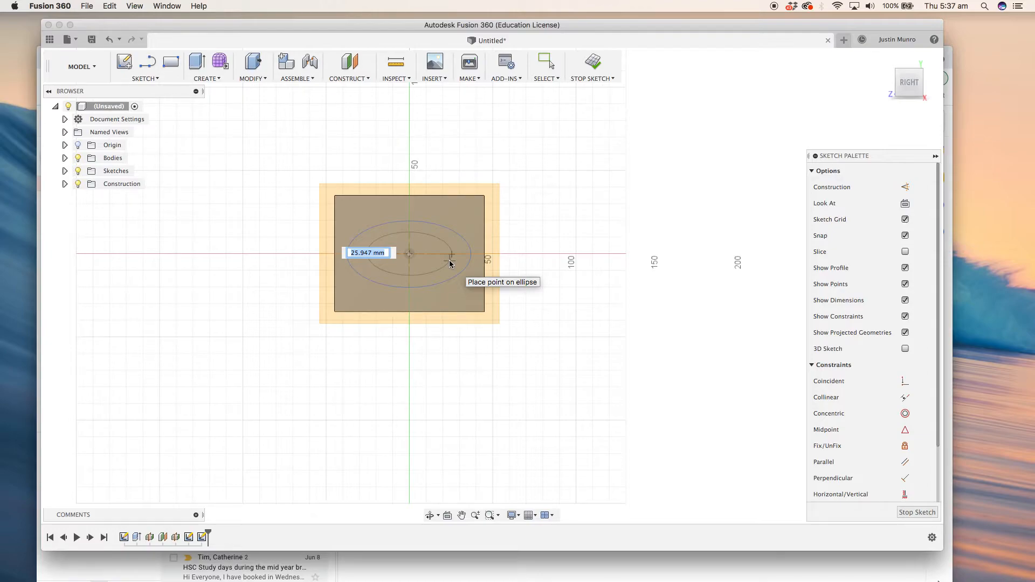
pyautogui.click(450, 262)
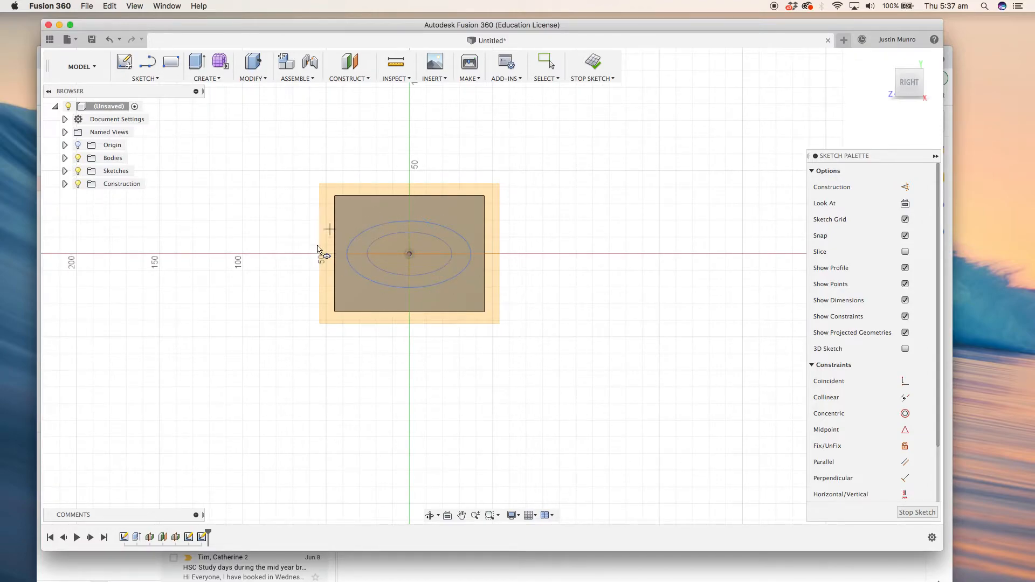
pyautogui.keyDown('shift'); pyautogui.moveTo(615, 308); pyautogui.dragTo(550, 310, button='middle'); pyautogui.keyUp('shift')
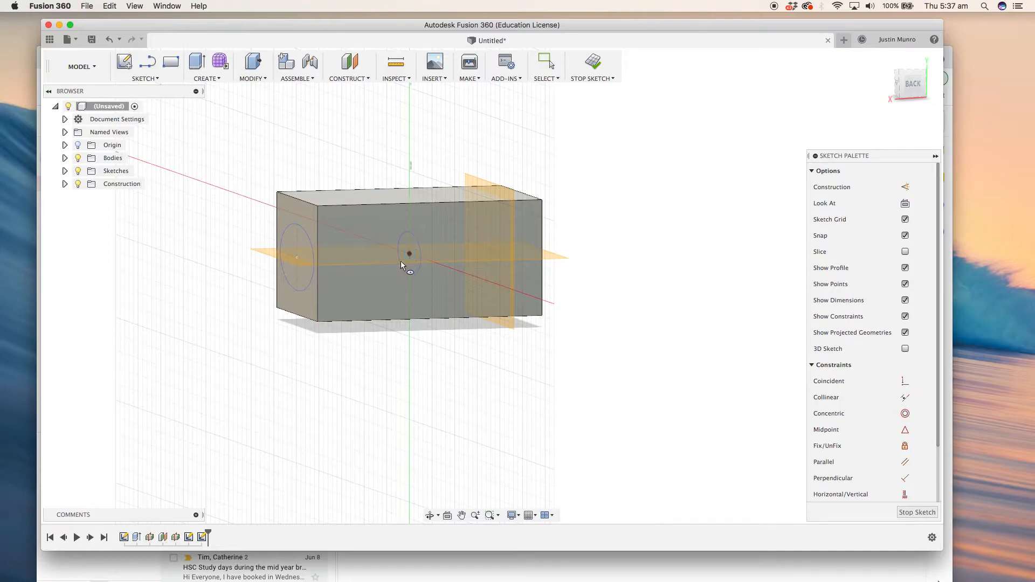
pyautogui.moveTo(372, 318)
pyautogui.keyDown('shift'); pyautogui.mouseDown(button='middle')
pyautogui.moveTo(388, 280)
pyautogui.moveTo(366, 213)
pyautogui.mouseUp(button='middle'); pyautogui.keyUp('shift')
pyautogui.keyDown('shift'); pyautogui.moveTo(176, 241); pyautogui.dragTo(207, 247, button='middle'); pyautogui.keyUp('shift')
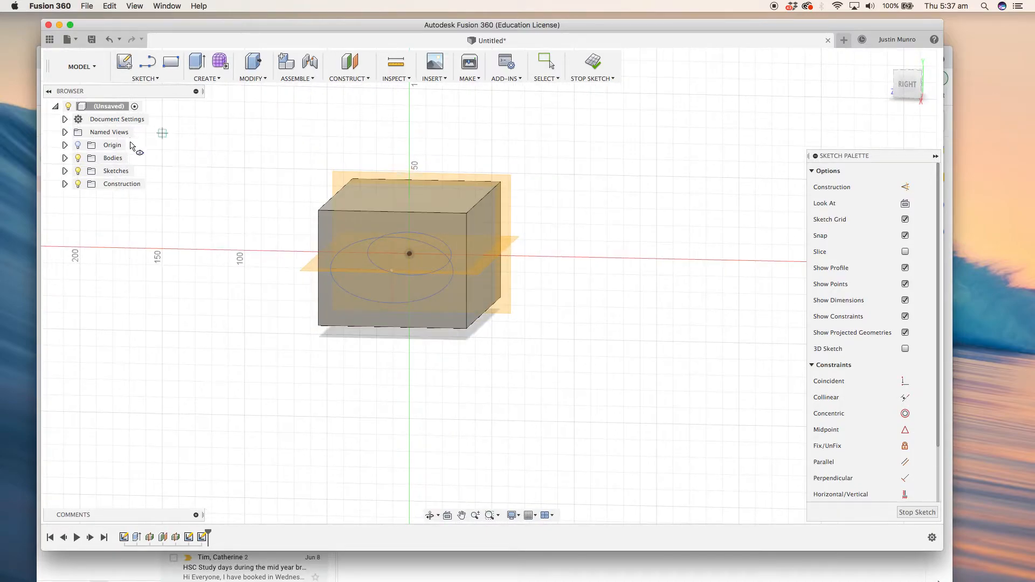
pyautogui.click(158, 79)
pyautogui.moveTo(139, 118)
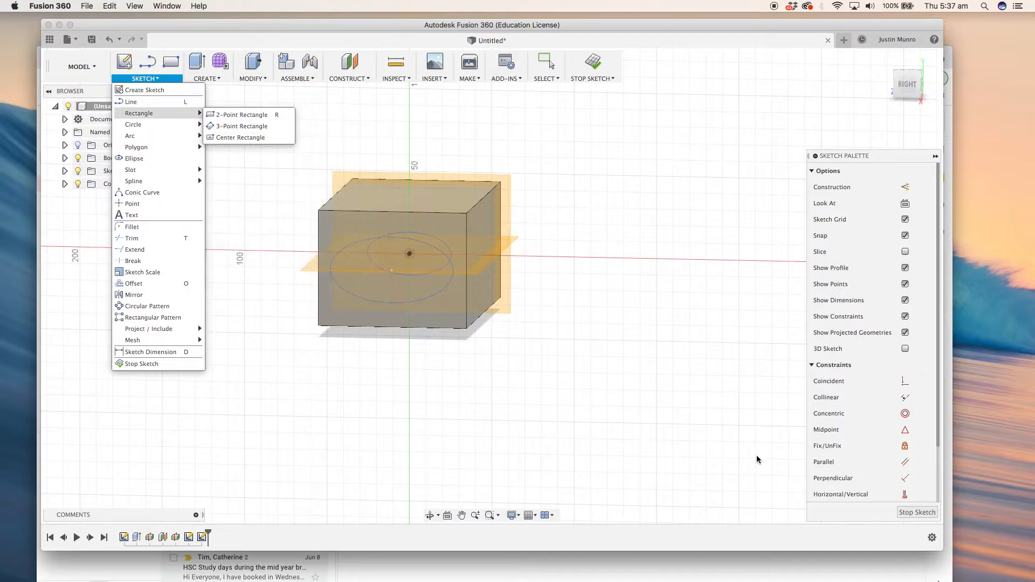
pyautogui.click(912, 514)
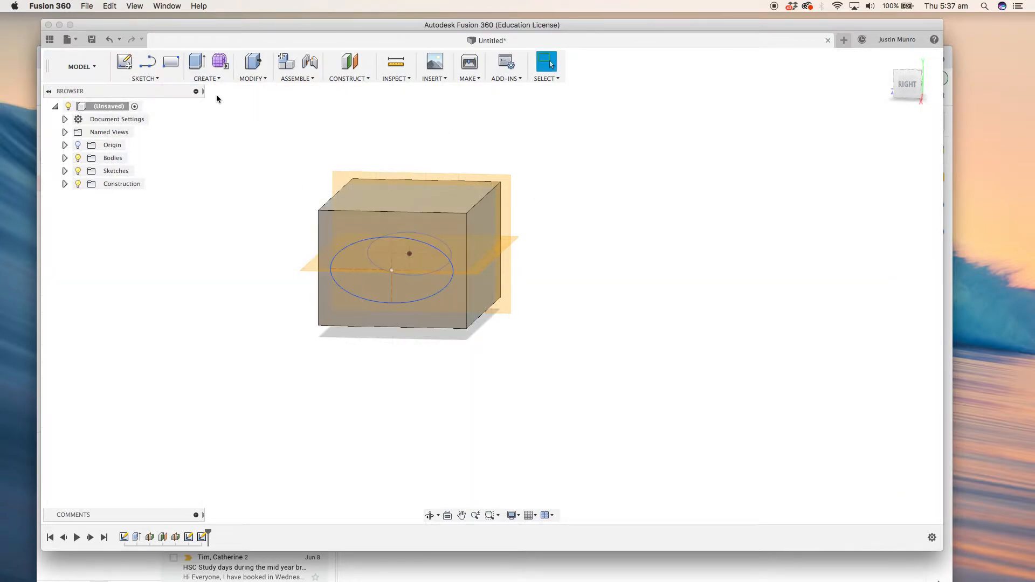
# Step: Start a new sketch on the offset construction plane 20 mm inside the box's far end face
pyautogui.click(156, 79)
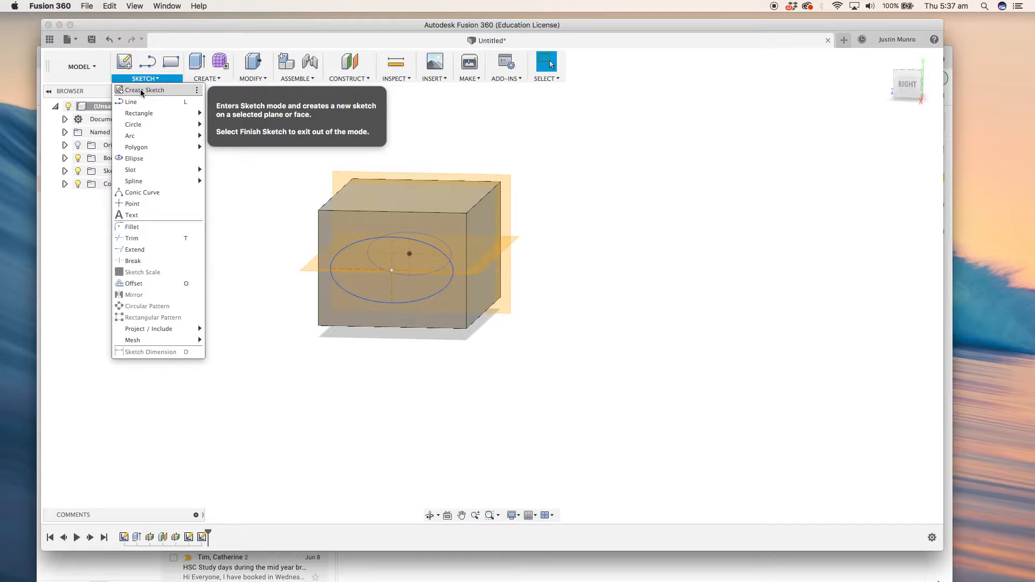
pyautogui.click(142, 91)
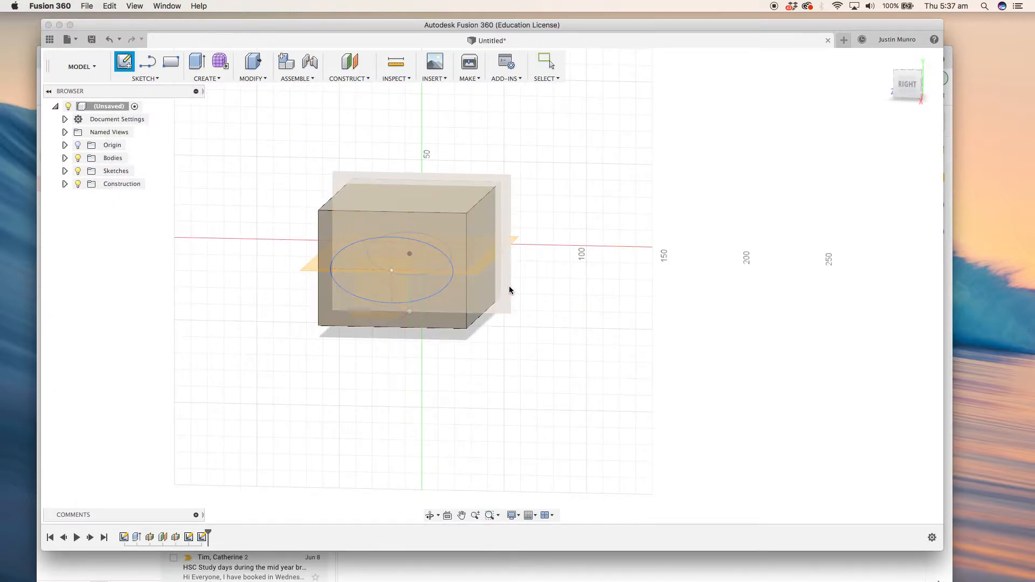
pyautogui.keyDown('shift'); pyautogui.moveTo(605, 291); pyautogui.dragTo(550, 298, button='middle'); pyautogui.keyUp('shift')
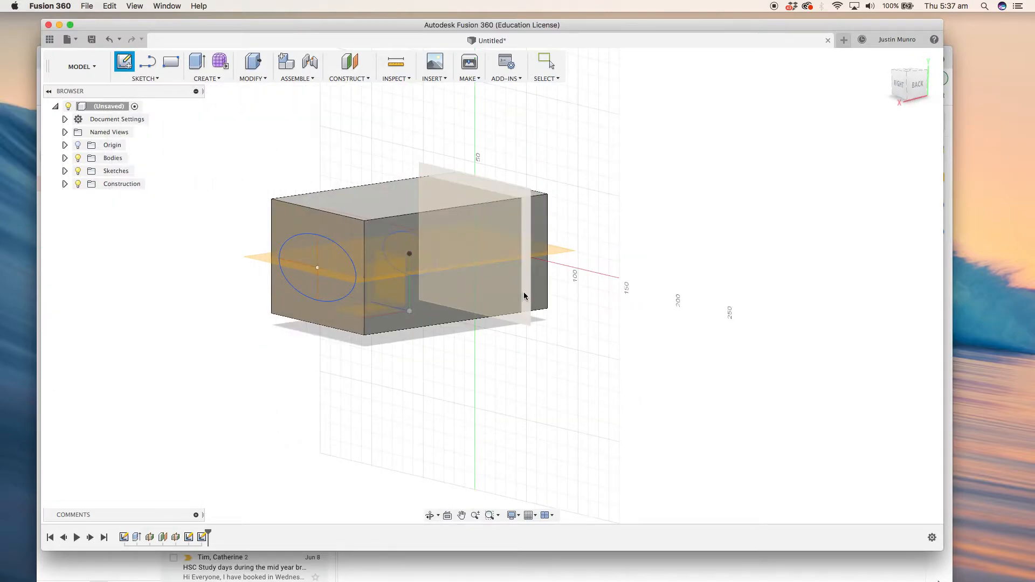
pyautogui.click(526, 296)
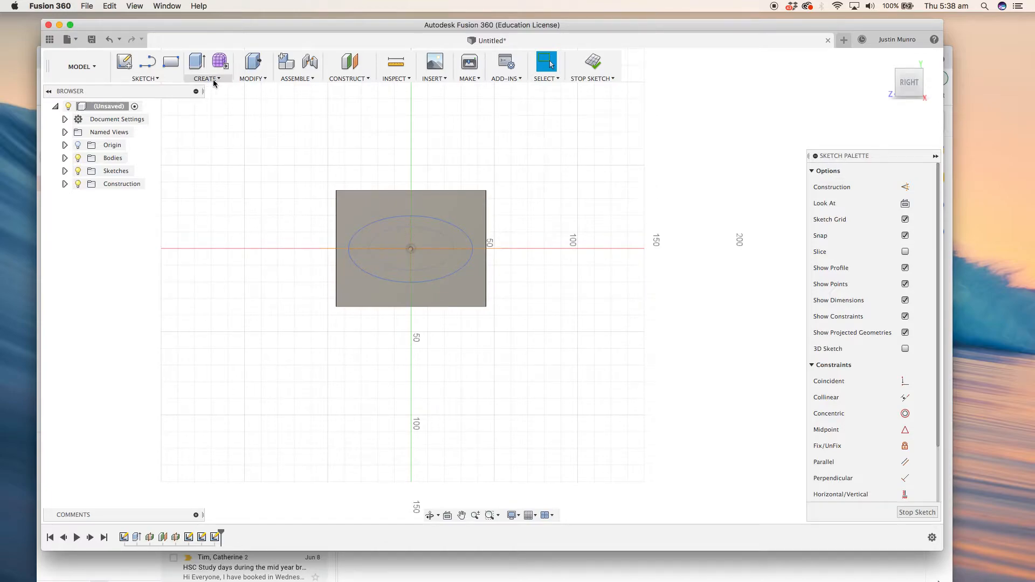
# Step: Draw two vertical construction lines from the box's top edge to its bottom edge, one on each side of the centre
pyautogui.click(165, 77)
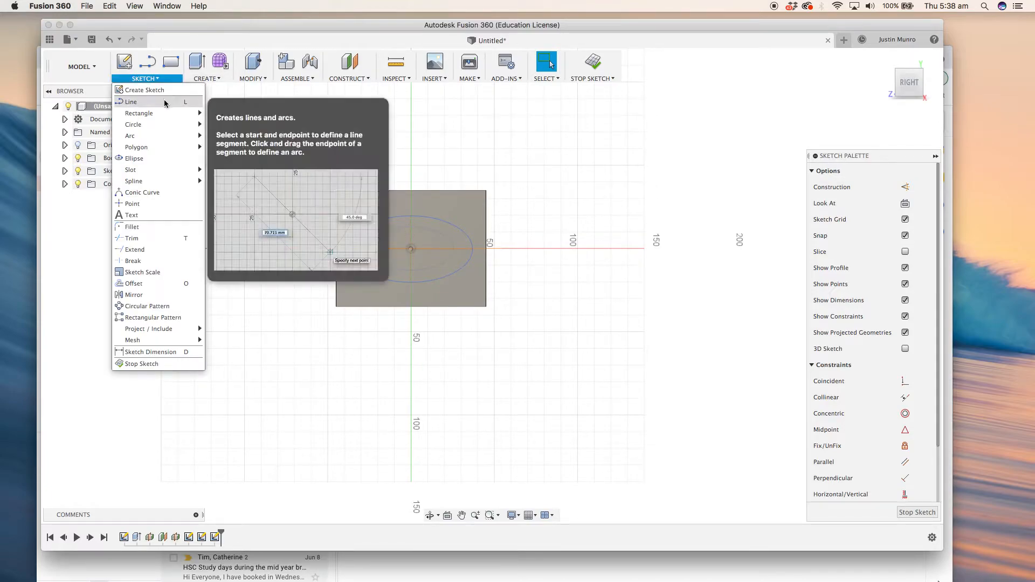
pyautogui.click(132, 102)
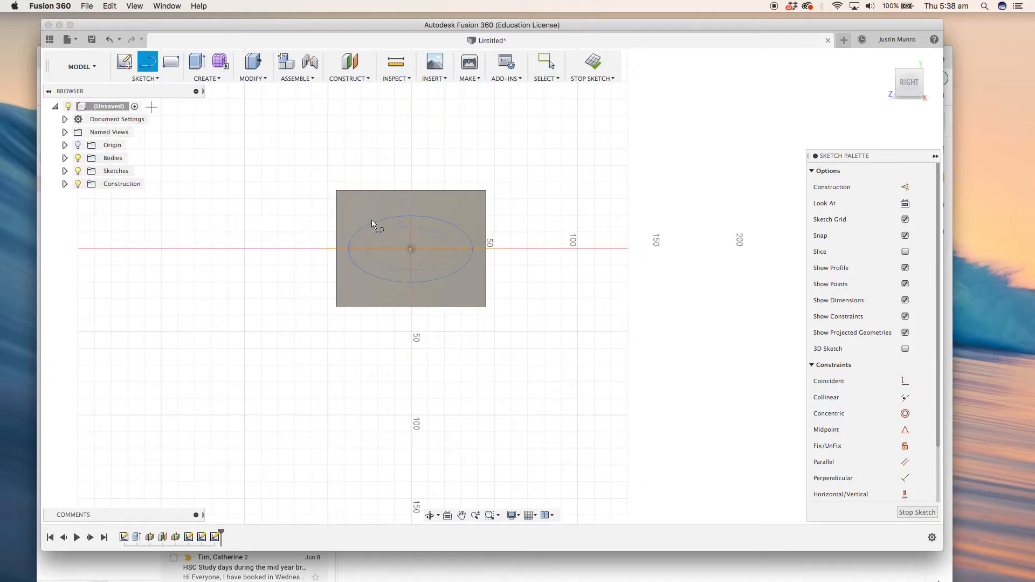
pyautogui.click(906, 187)
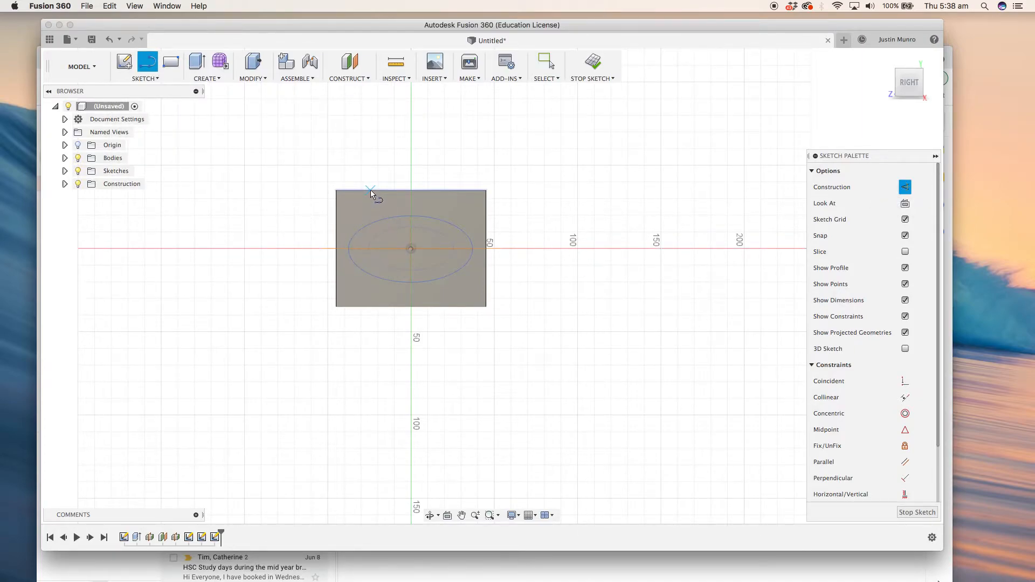
pyautogui.click(370, 189)
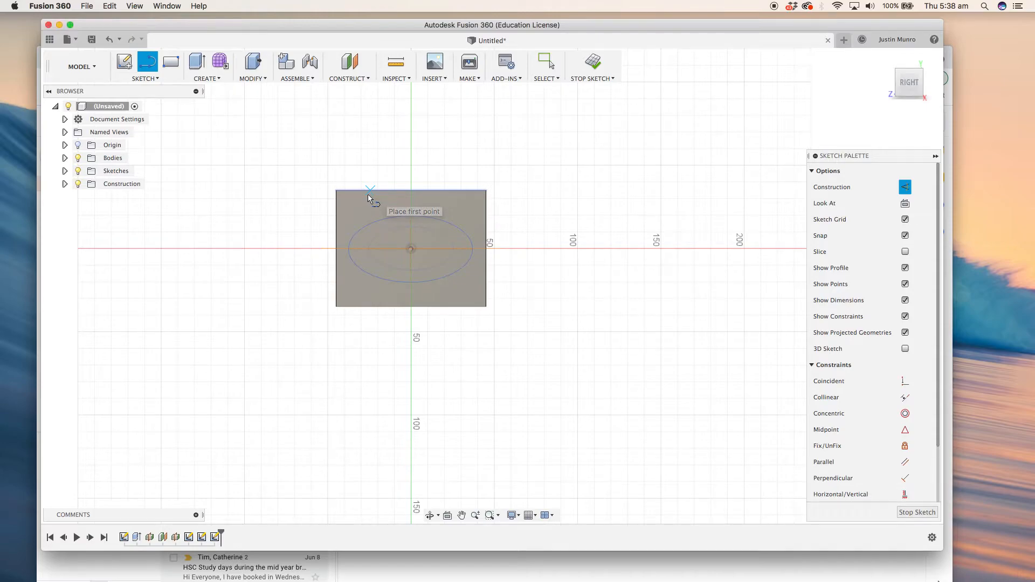
pyautogui.doubleClick(371, 307)
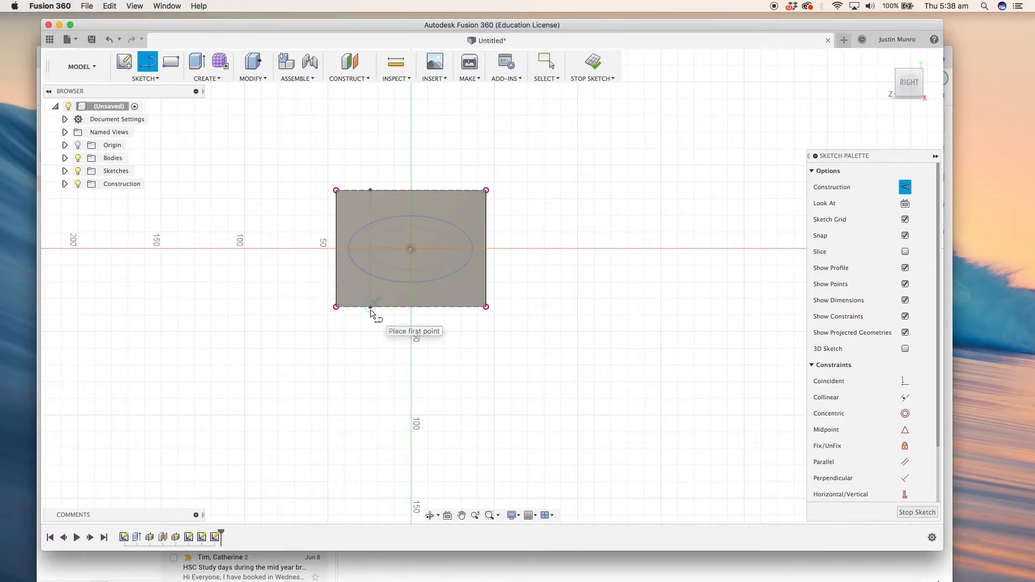
pyautogui.click(452, 191)
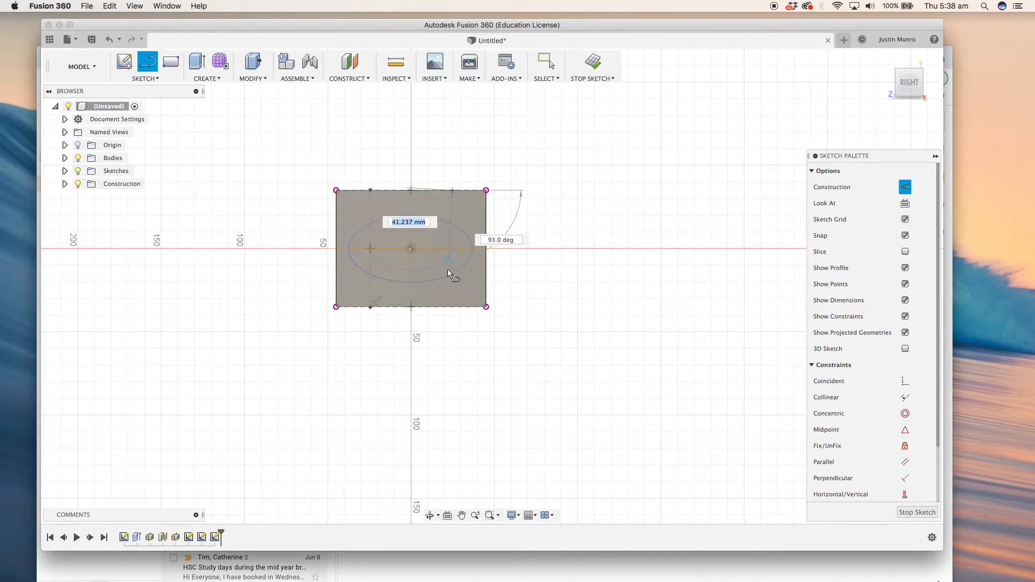
pyautogui.click(453, 310)
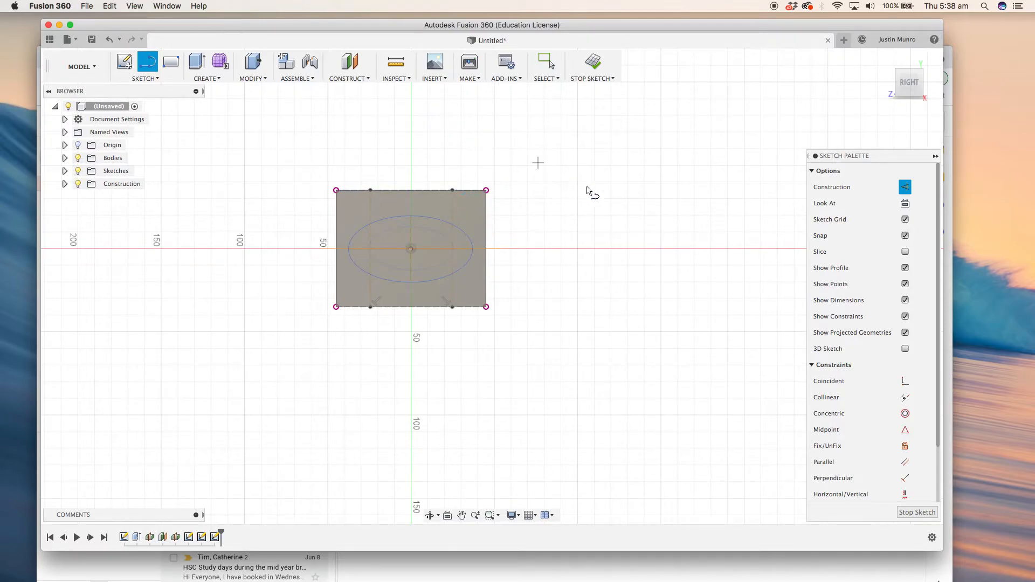
# Step: Dimension the left construction line 7.5 mm from the box's left edge
pyautogui.press('d')
pyautogui.scroll(3, 343, 192)
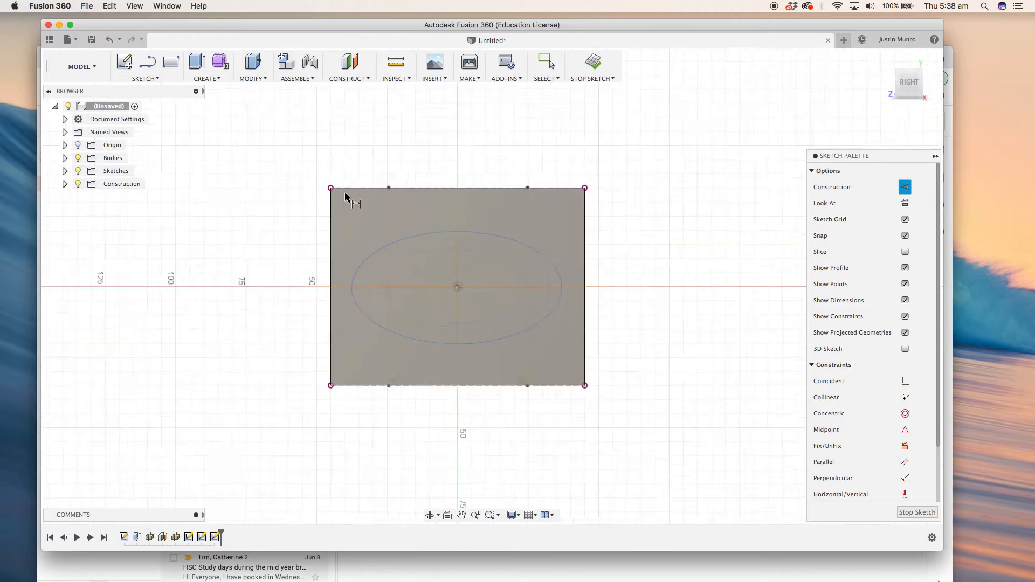
pyautogui.click(394, 189)
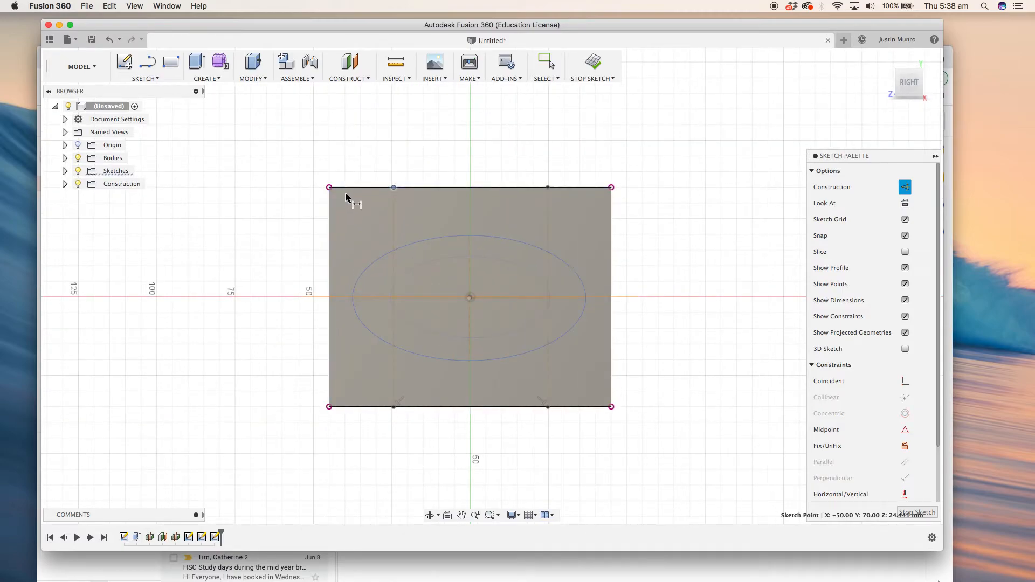
pyautogui.click(330, 198)
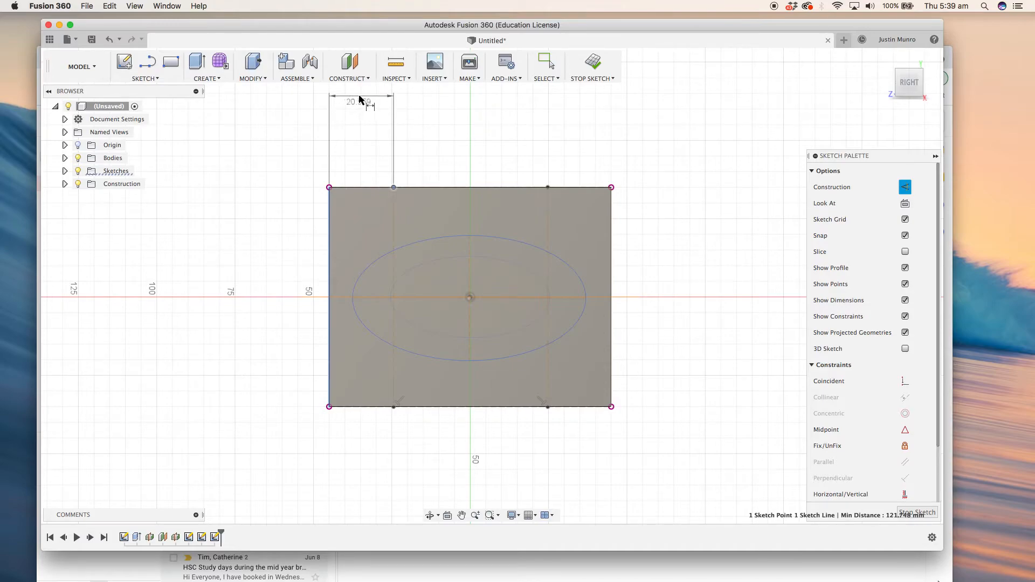
pyautogui.click(360, 100)
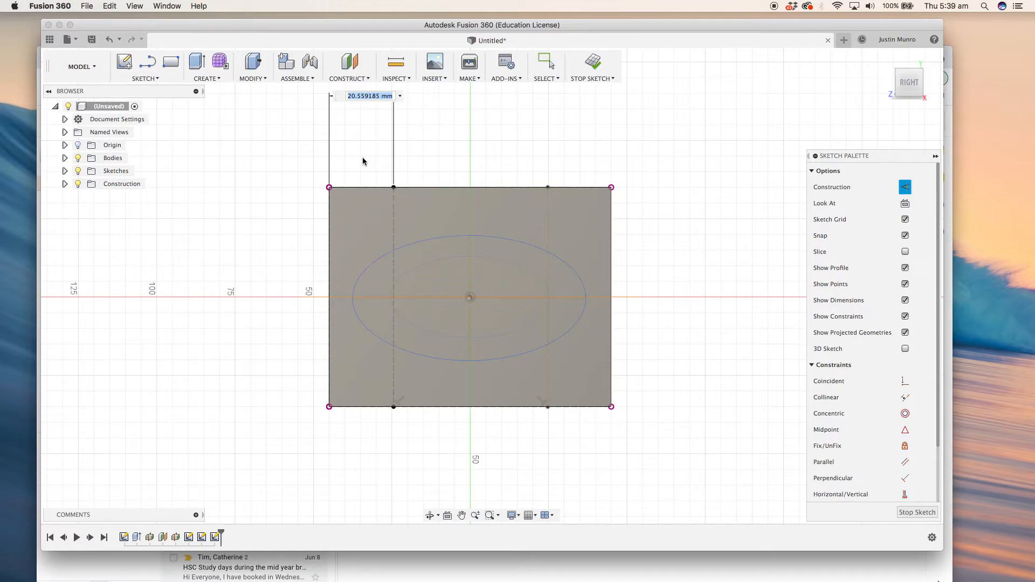
pyautogui.write('7.5')
pyautogui.press('Return')
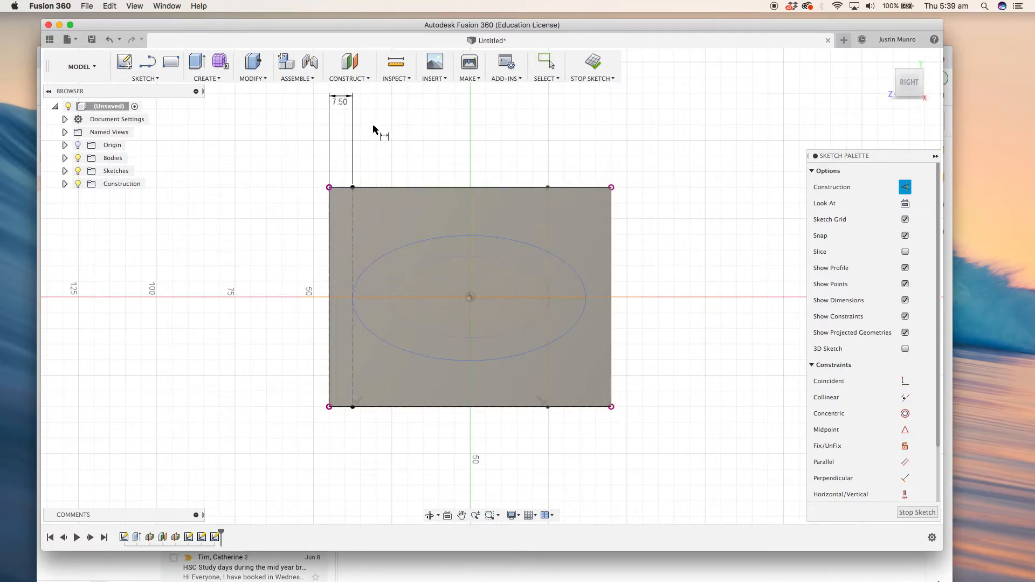
# Step: Dimension the right construction line 7.5 mm from the box's right edge
pyautogui.click(549, 188)
pyautogui.click(612, 188)
pyautogui.click(583, 101)
pyautogui.write('7')
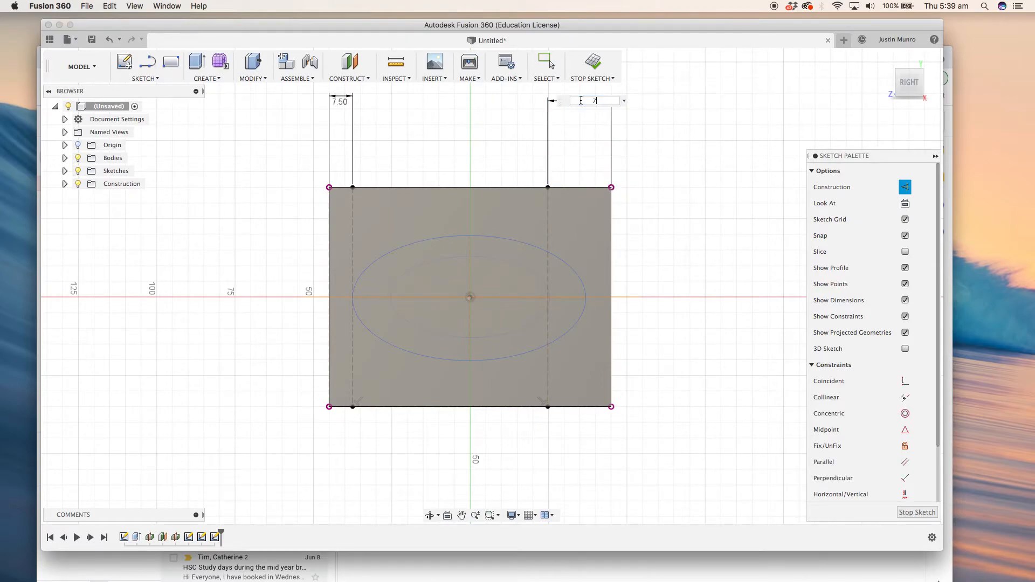
pyautogui.write('.5')
pyautogui.press('Return')
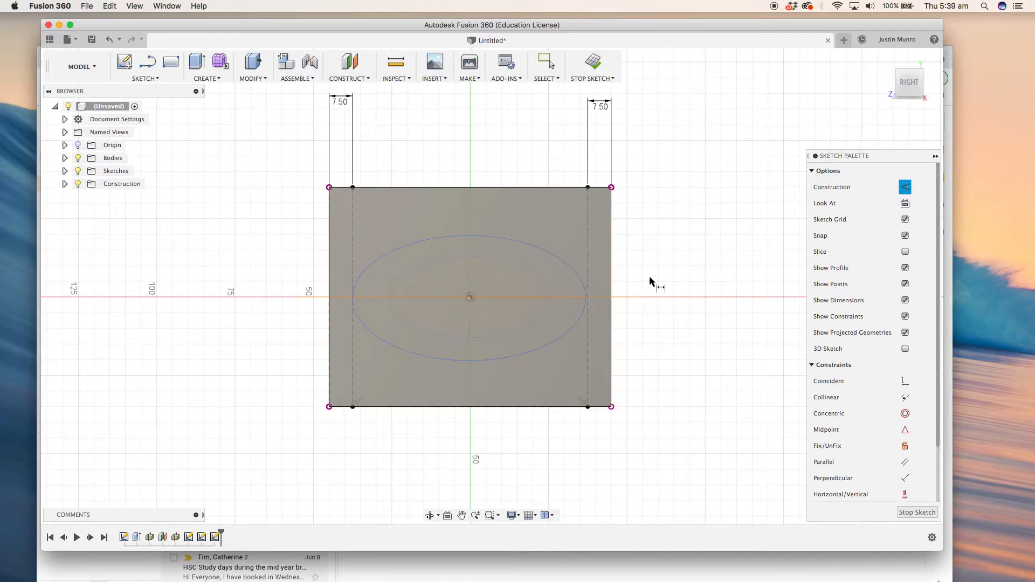
# Step: Draw a second pair of vertical construction lines between the box's top and bottom edges, inside the first pair
pyautogui.moveTo(650, 279)
pyautogui.keyDown('shift'); pyautogui.mouseDown(button='middle')
pyautogui.moveTo(648, 309)
pyautogui.moveTo(658, 279)
pyautogui.moveTo(656, 287)
pyautogui.mouseUp(button='middle'); pyautogui.keyUp('shift')
pyautogui.press('d')
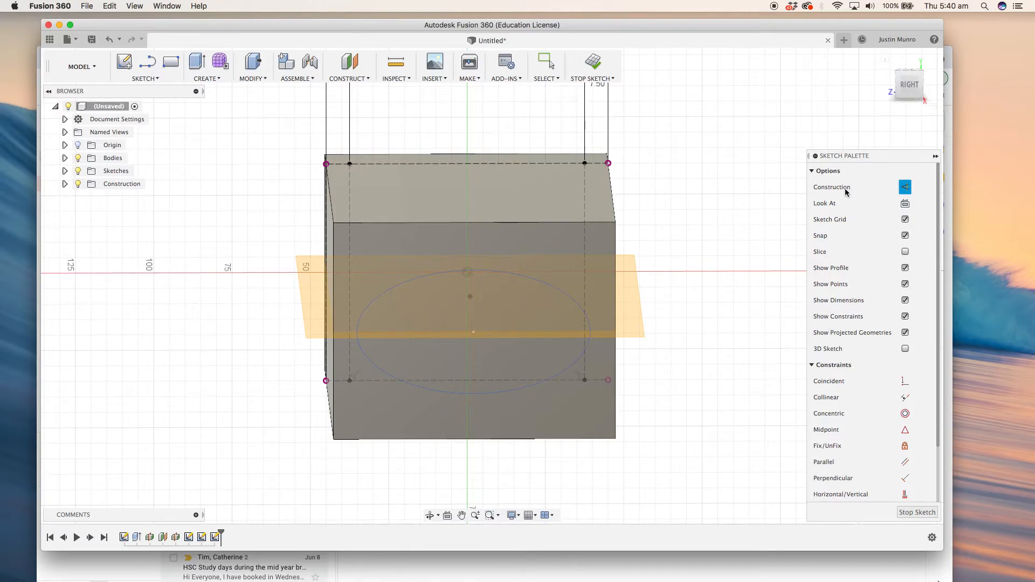
pyautogui.press('l')
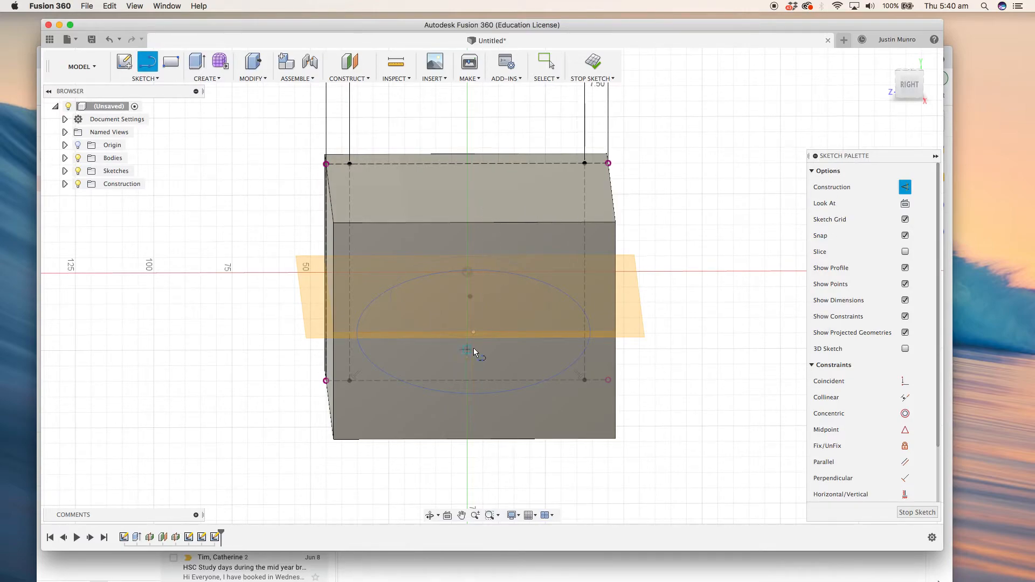
pyautogui.click(909, 85)
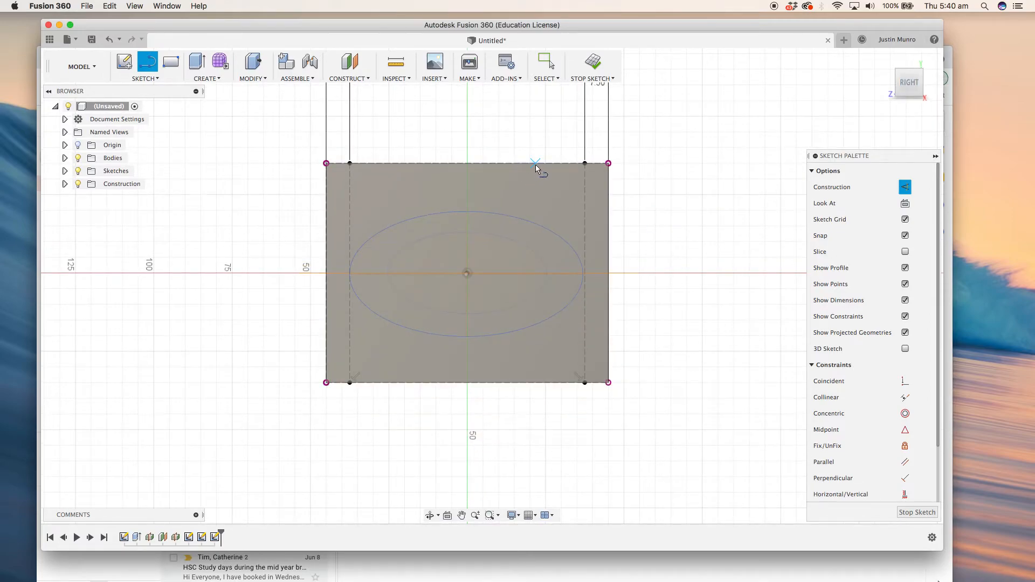
pyautogui.click(545, 163)
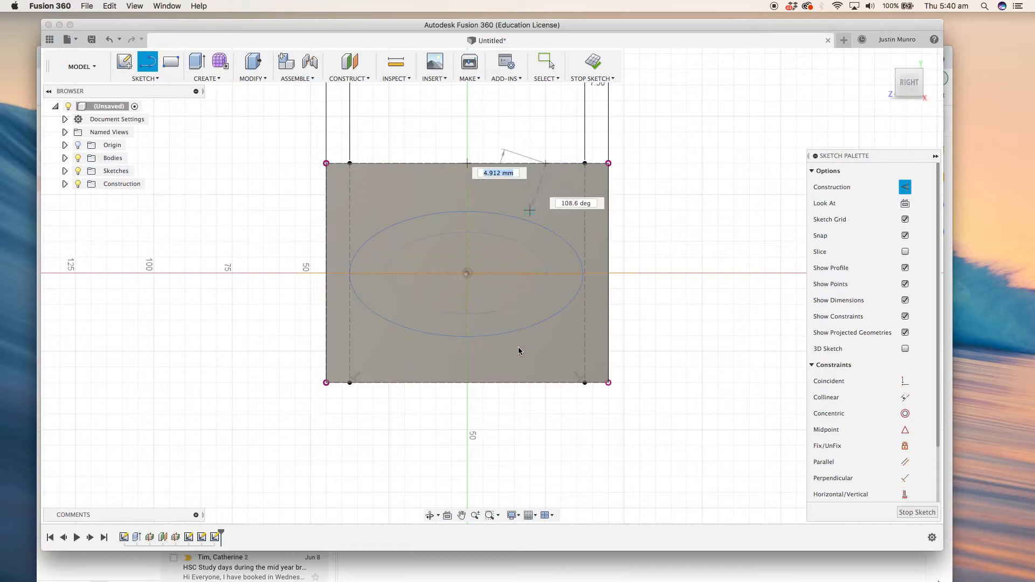
pyautogui.doubleClick(550, 385)
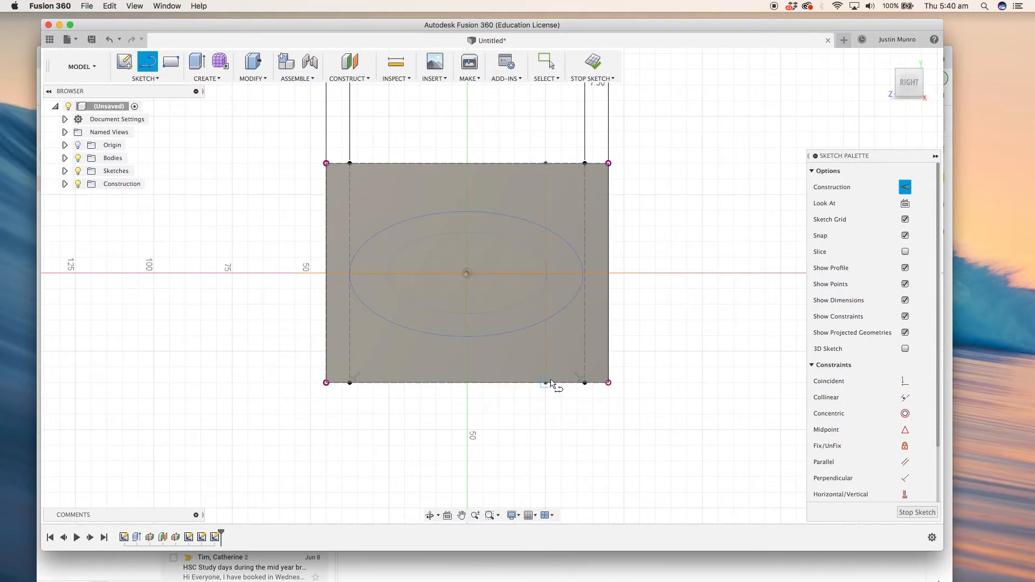
pyautogui.click(395, 165)
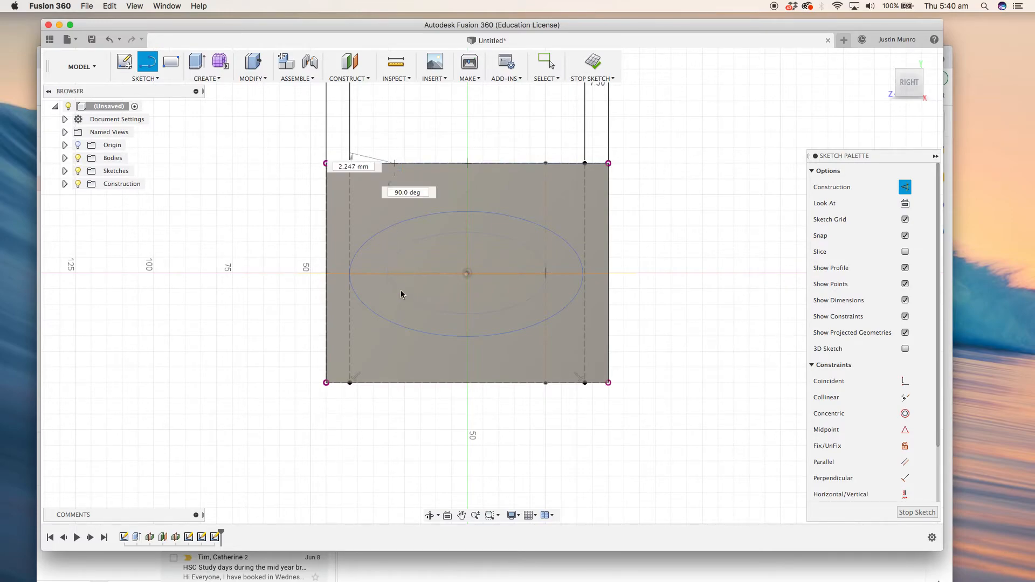
pyautogui.click(395, 383)
pyautogui.press('Escape')
pyautogui.press('Escape')
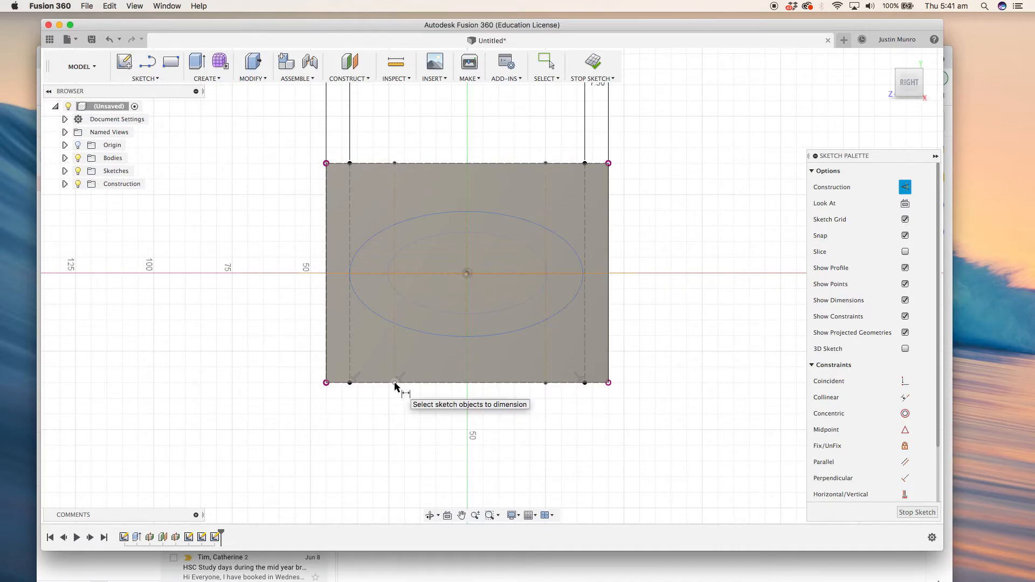
# Step: Dimension the two inner construction lines 20 mm from the box's left and right edges respectively
pyautogui.click(394, 383)
pyautogui.click(326, 383)
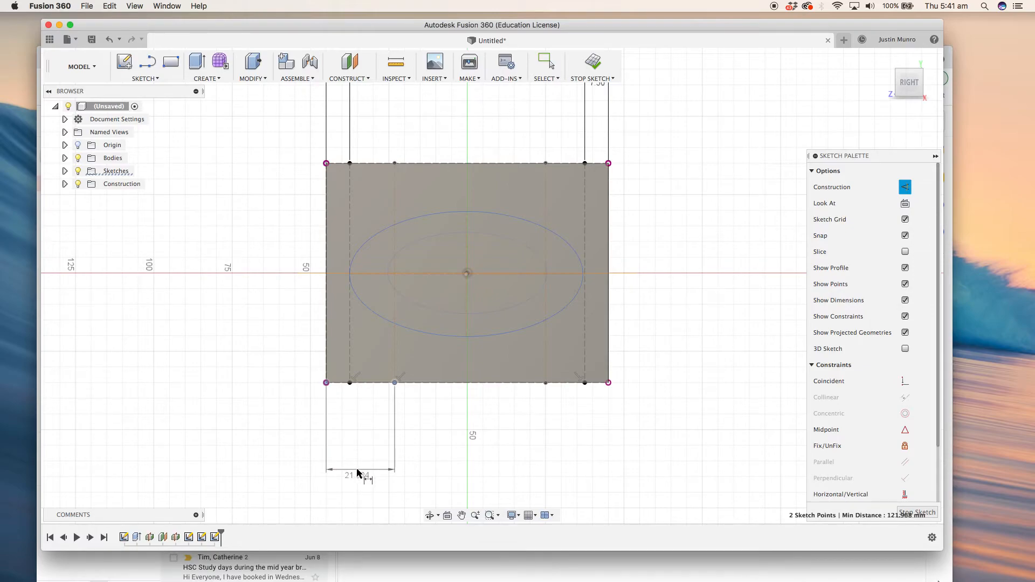
pyautogui.click(358, 473)
pyautogui.write('20')
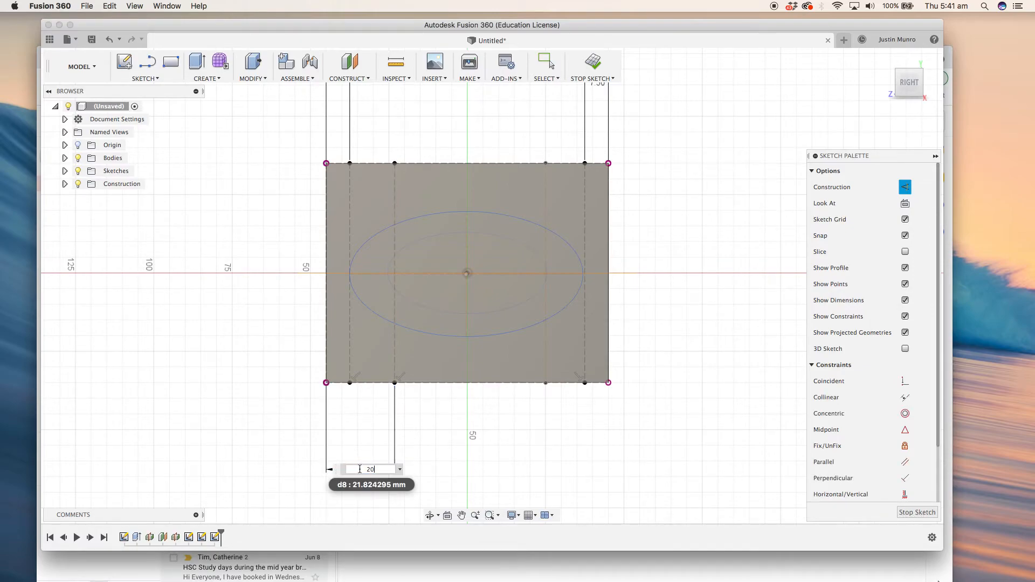
pyautogui.press('Return')
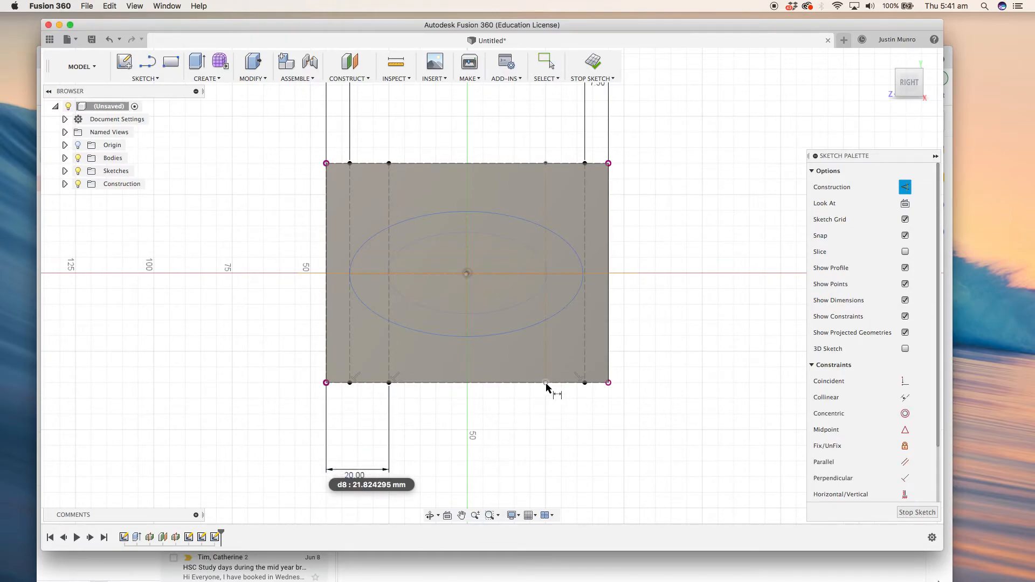
pyautogui.click(610, 384)
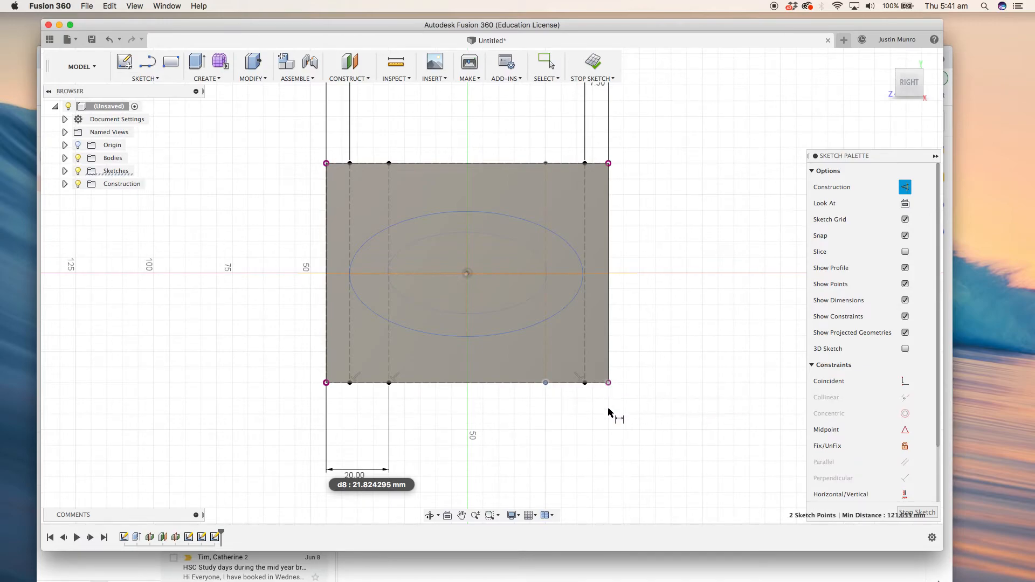
pyautogui.click(573, 480)
pyautogui.press('Return')
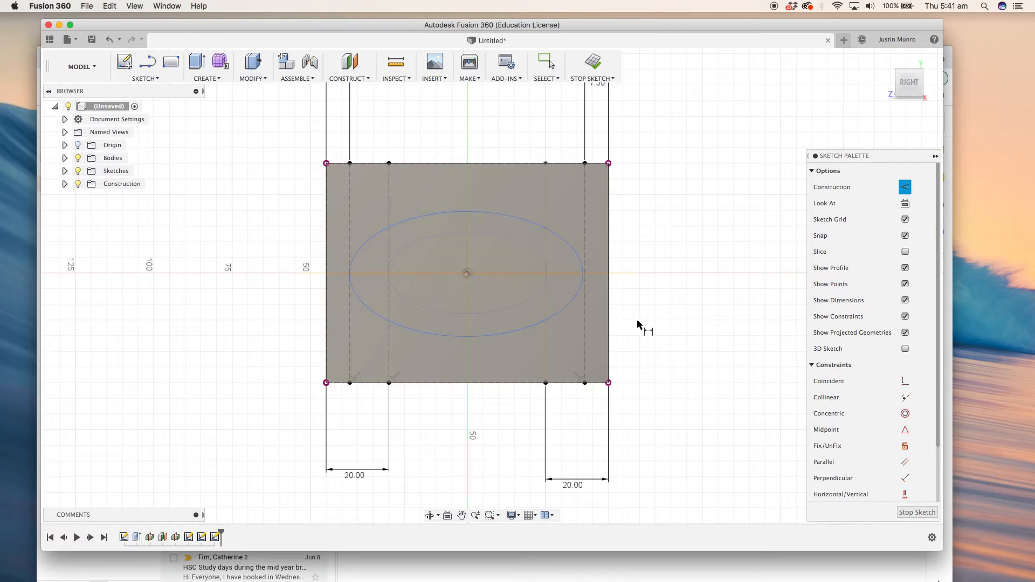
# Step: Sketch a flat horizontal construction ellipse about 6.5 mm high, centred on the box, with its major axis reaching the right inner construction line
pyautogui.click(158, 81)
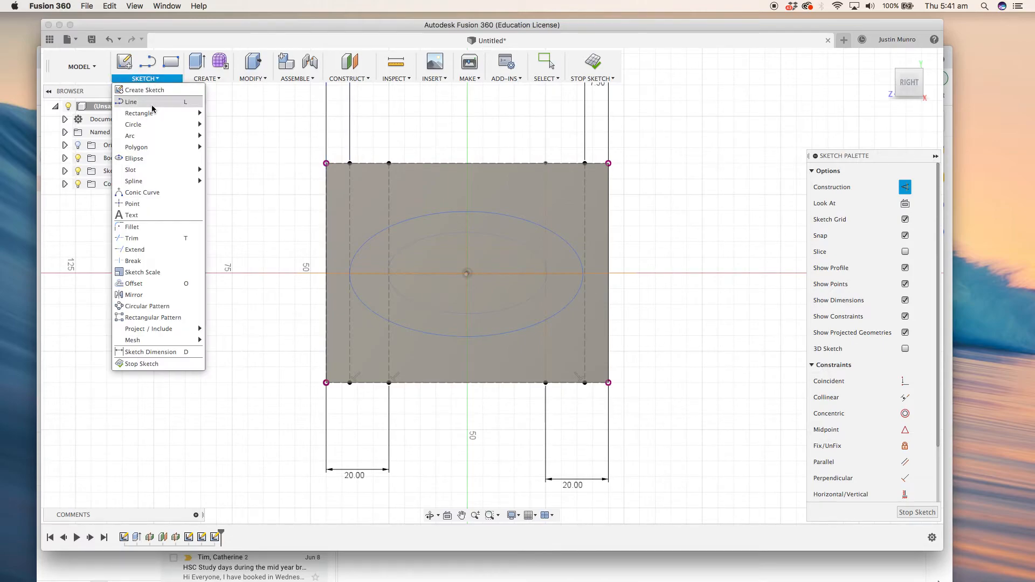
pyautogui.click(139, 160)
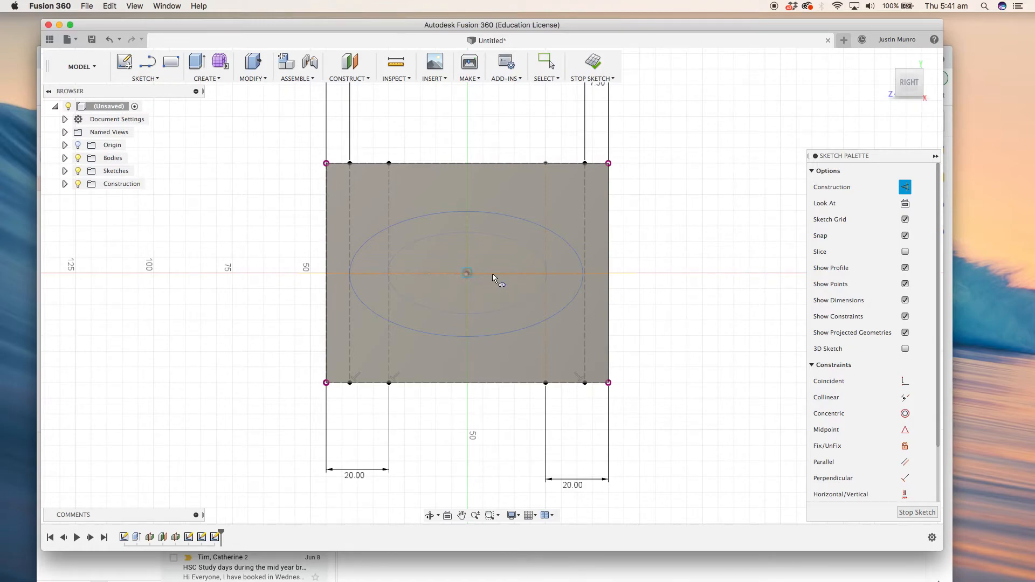
pyautogui.click(467, 274)
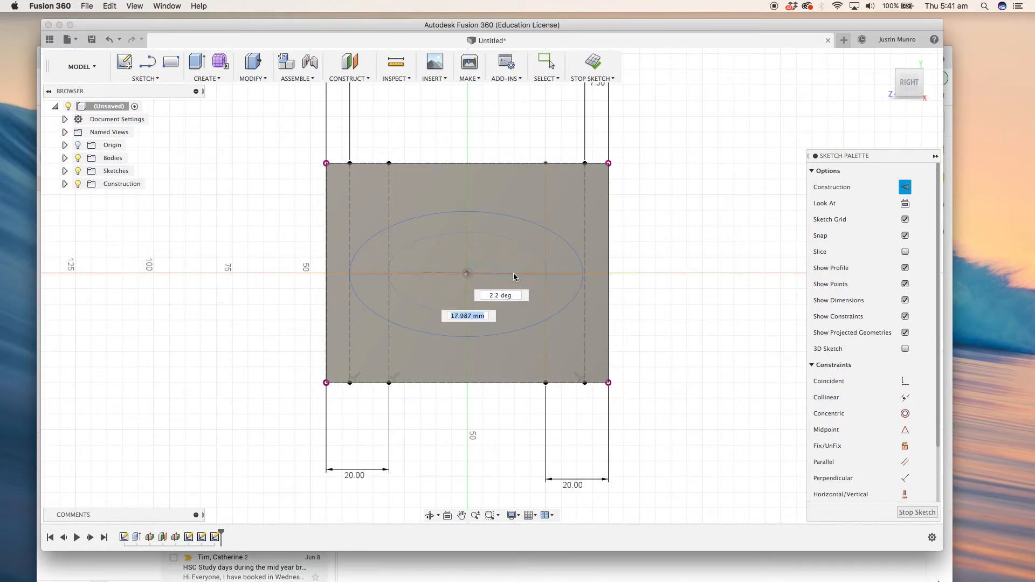
pyautogui.click(547, 274)
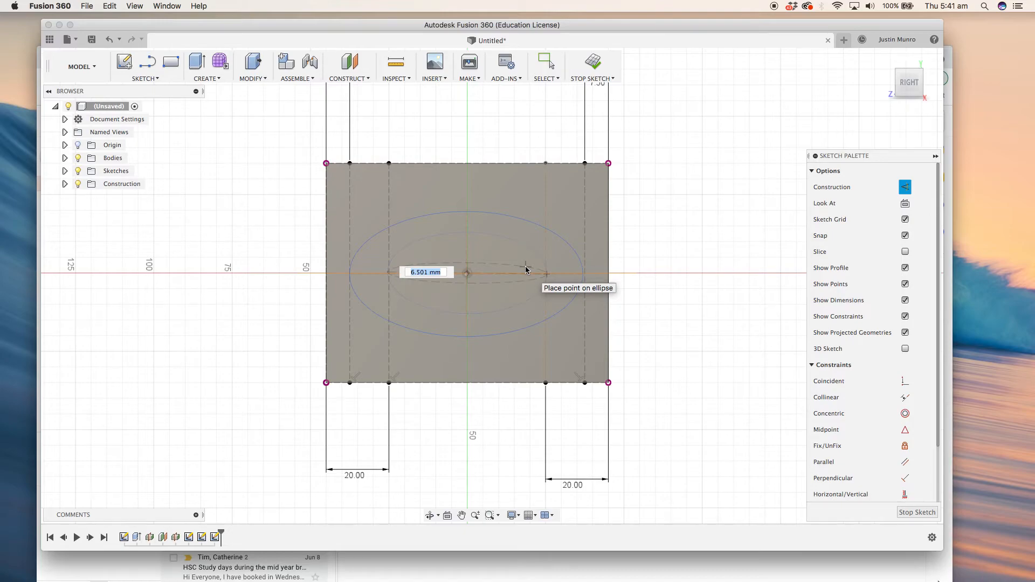
pyautogui.click(525, 268)
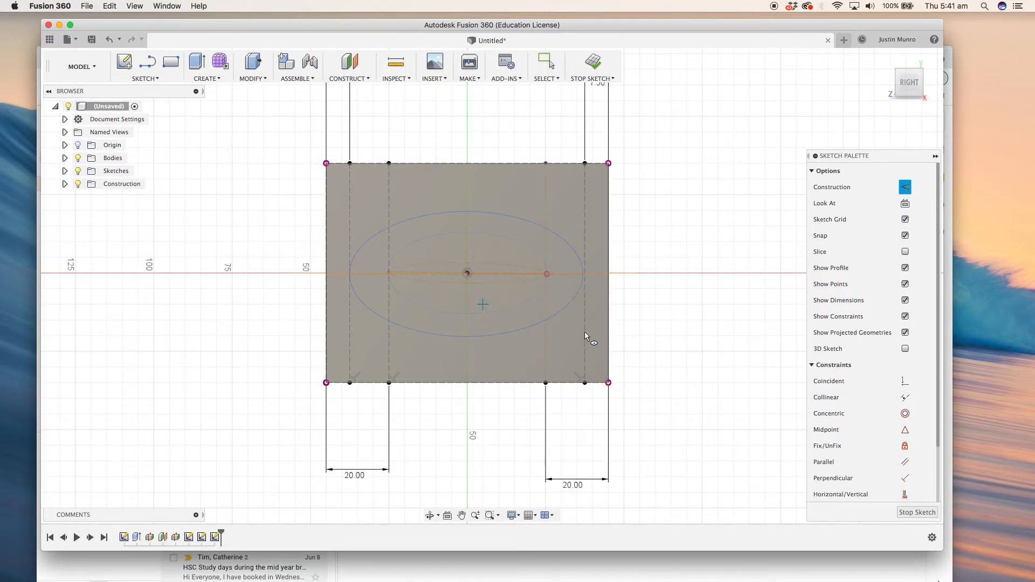
# Step: Finish the sketch with the flat ellipse and hide the box body so only the sketches and planes show
pyautogui.keyDown('shift'); pyautogui.moveTo(658, 312); pyautogui.dragTo(604, 301, button='middle'); pyautogui.keyUp('shift')
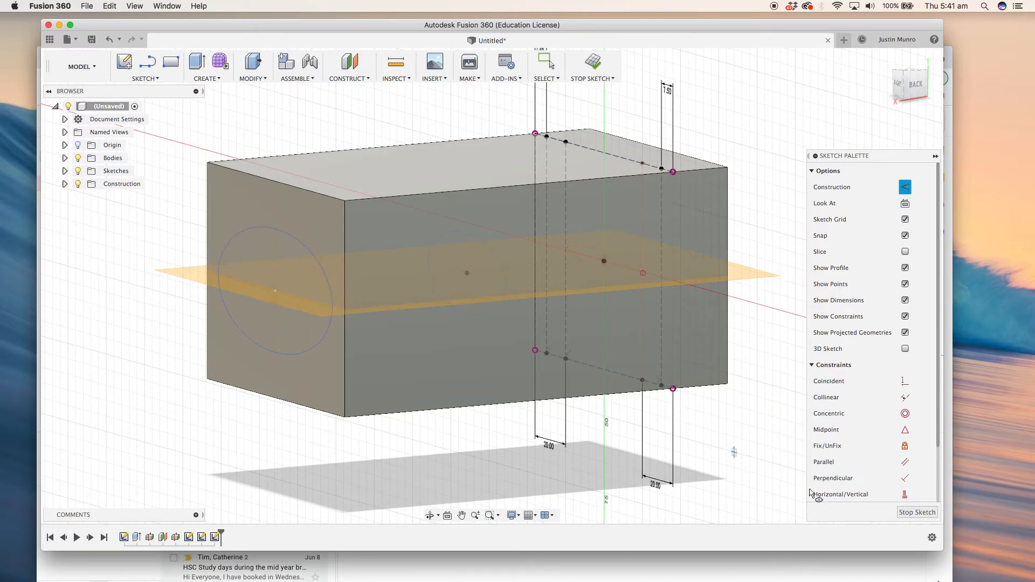
pyautogui.click(914, 512)
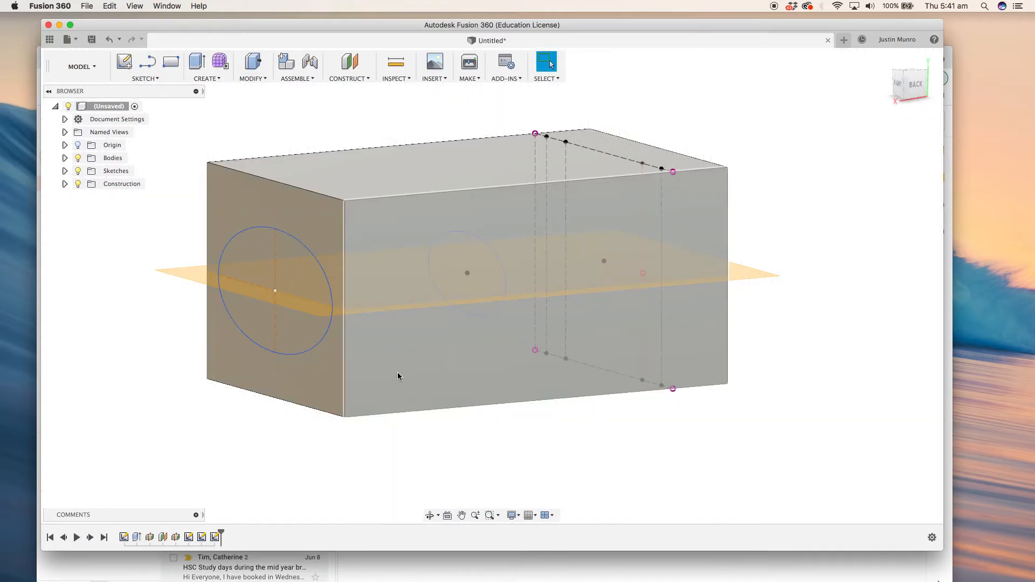
pyautogui.moveTo(398, 376)
pyautogui.keyDown('shift'); pyautogui.mouseDown(button='middle')
pyautogui.moveTo(429, 374)
pyautogui.moveTo(430, 363)
pyautogui.mouseUp(button='middle'); pyautogui.keyUp('shift')
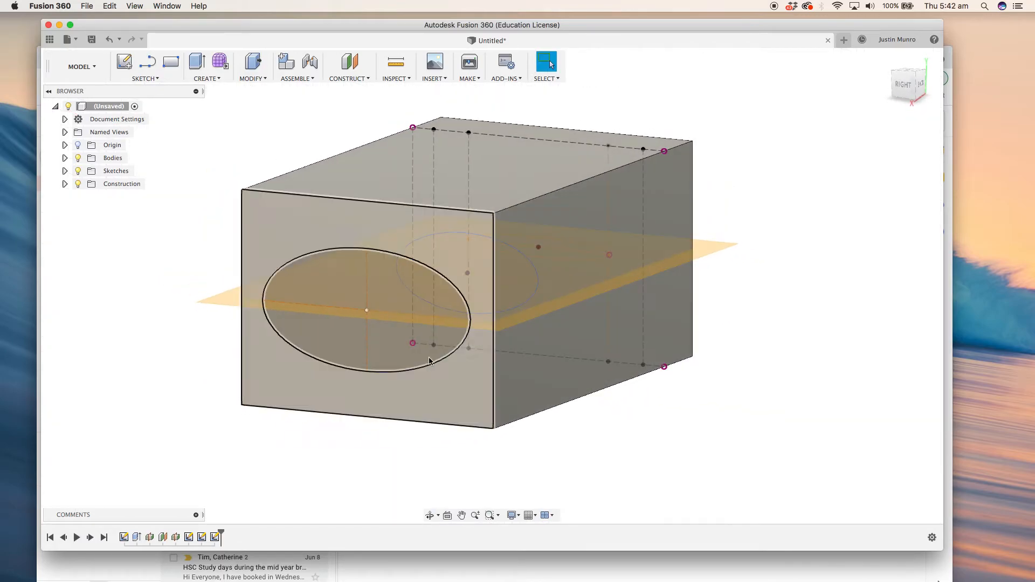
pyautogui.click(66, 159)
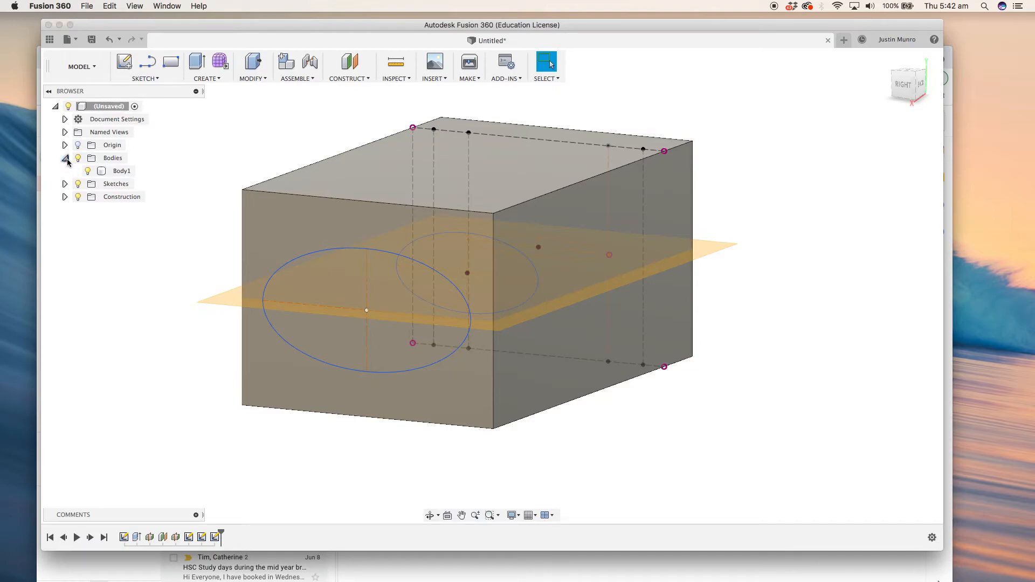
pyautogui.click(87, 171)
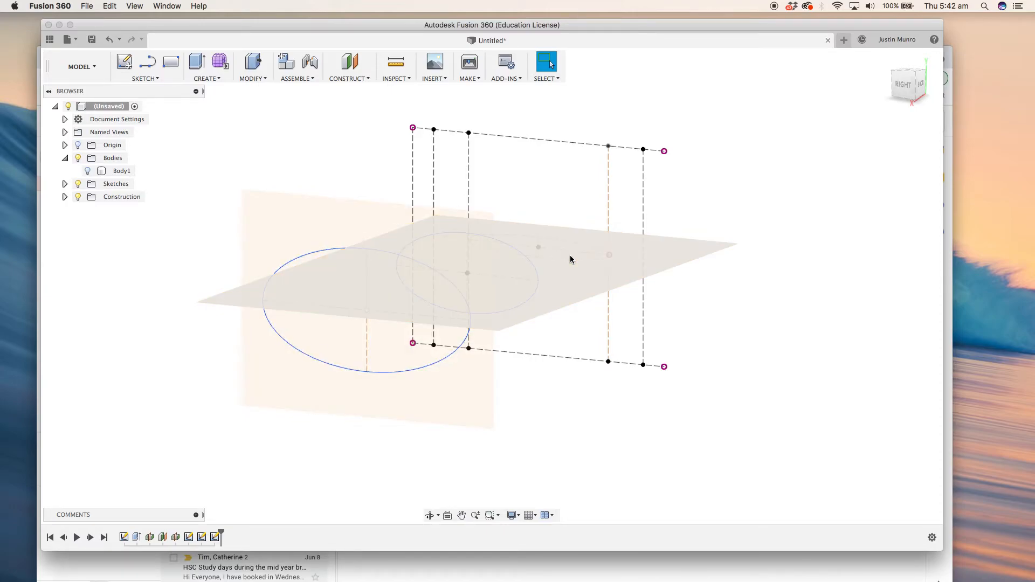
# Step: Edit the last sketch to change the flat ellipse from construction to normal geometry, and finish the sketch
pyautogui.rightClick(215, 537)
pyautogui.click(244, 430)
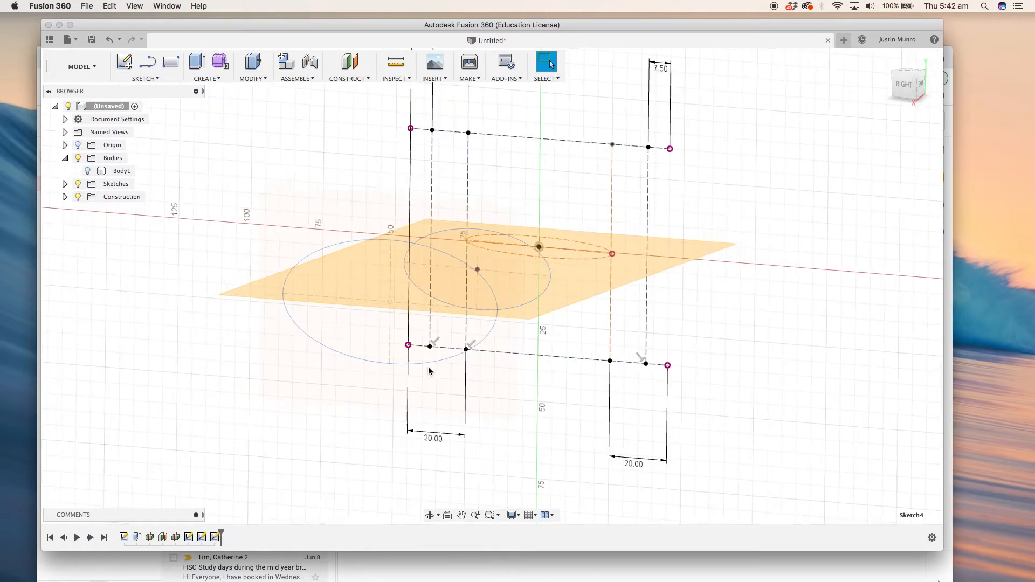
pyautogui.click(542, 256)
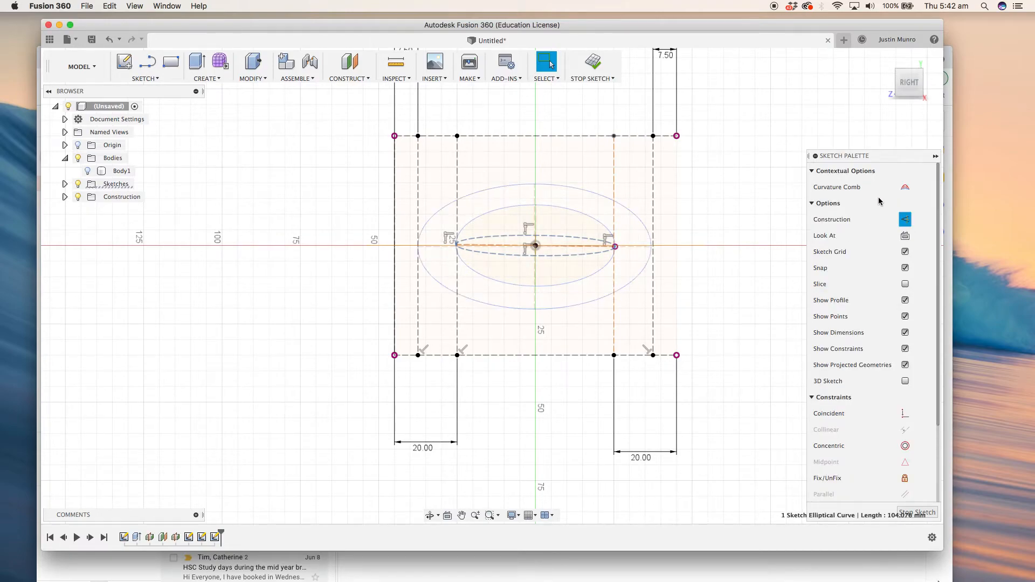
pyautogui.click(906, 220)
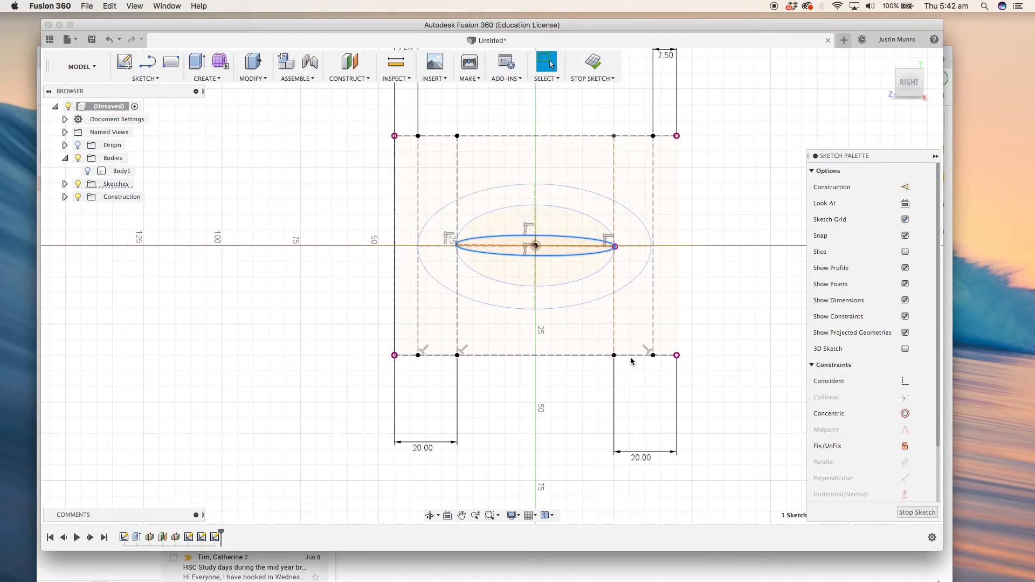
pyautogui.click(905, 518)
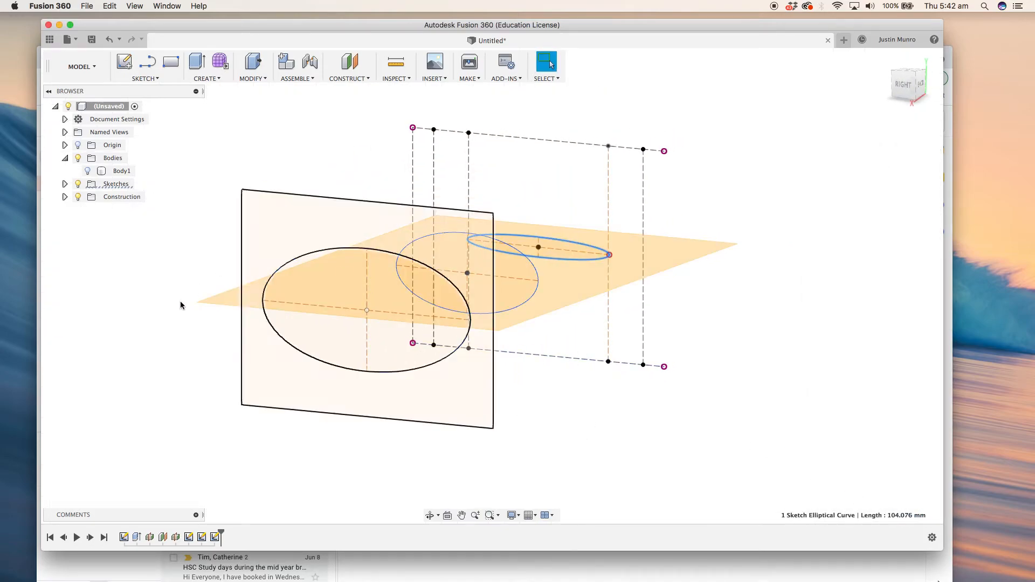
pyautogui.click(172, 372)
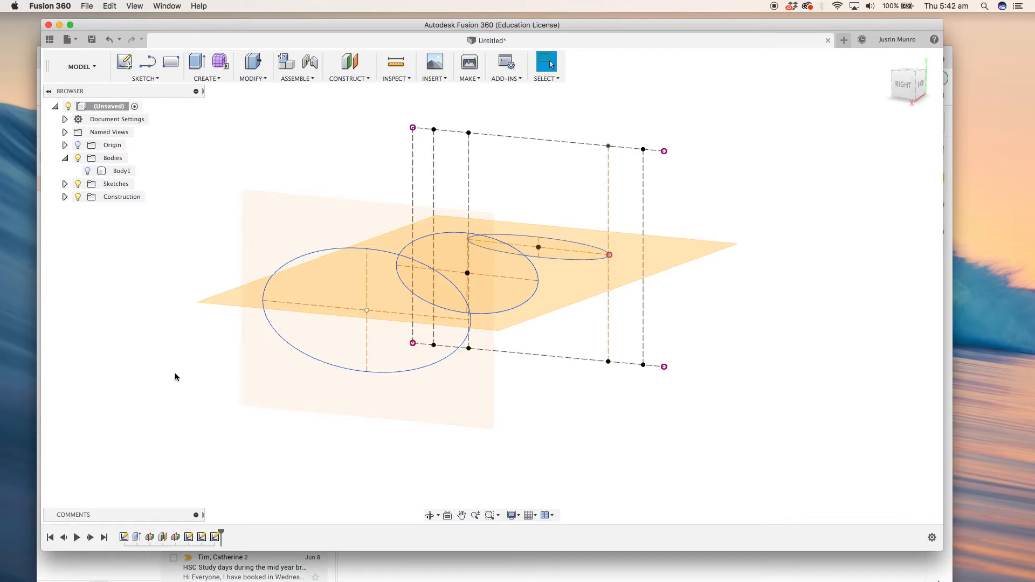
pyautogui.click(218, 79)
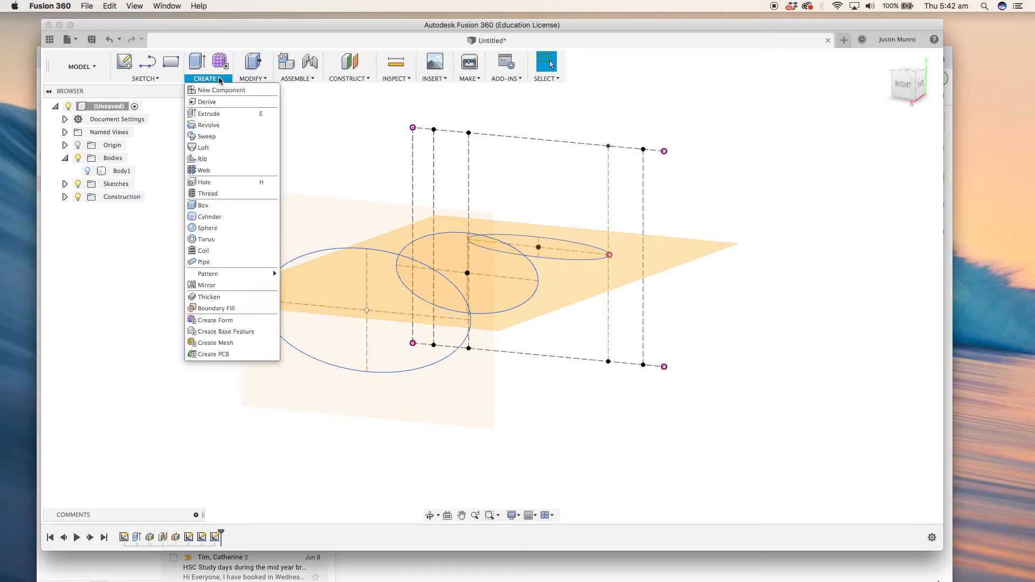
pyautogui.click(204, 148)
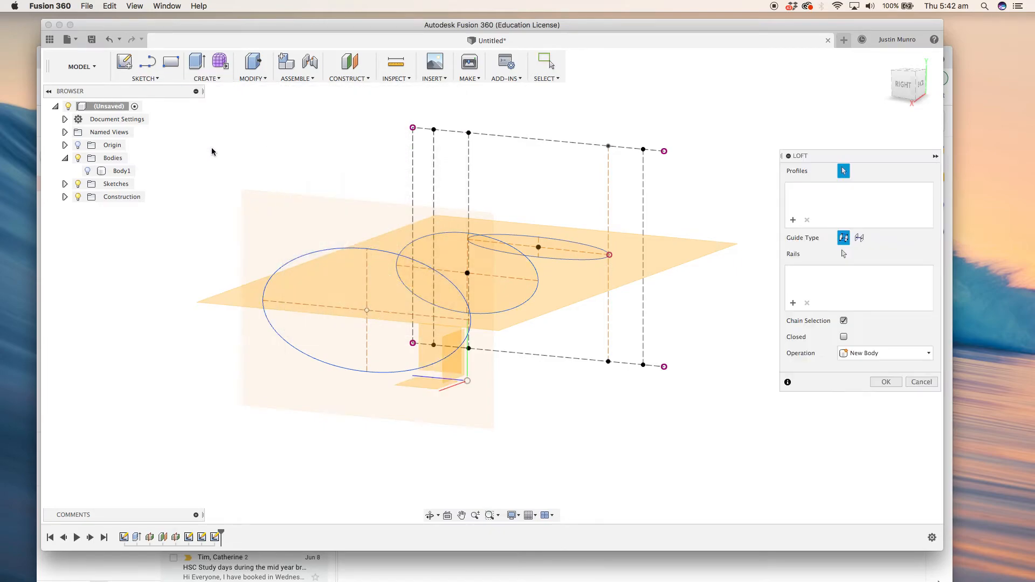
pyautogui.click(390, 331)
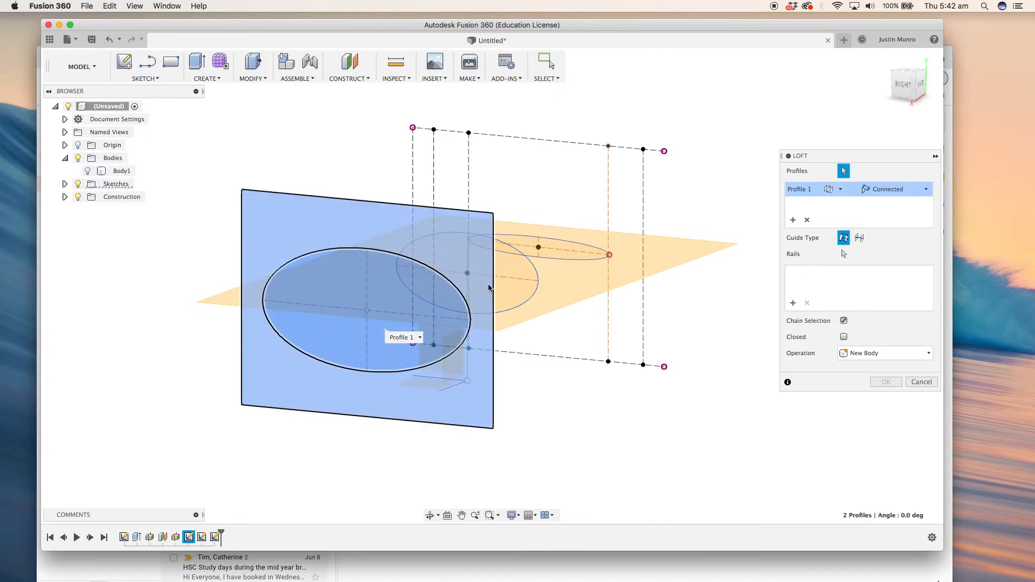
pyautogui.click(922, 383)
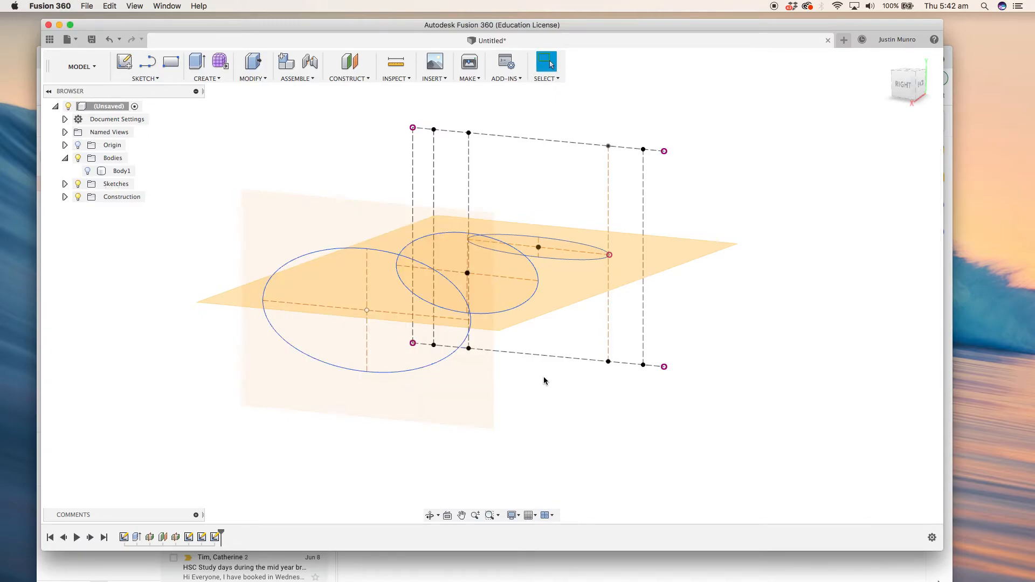
# Step: Loft through the three ellipses in order, from the end-face ellipse to the flat one, as a Cut in the reshown box body
pyautogui.click(209, 80)
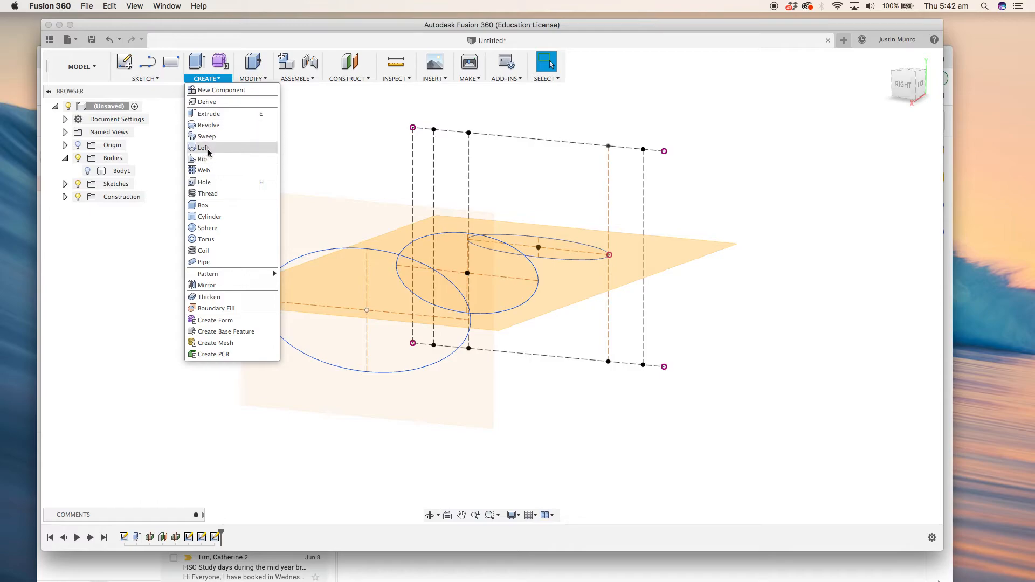
pyautogui.click(182, 144)
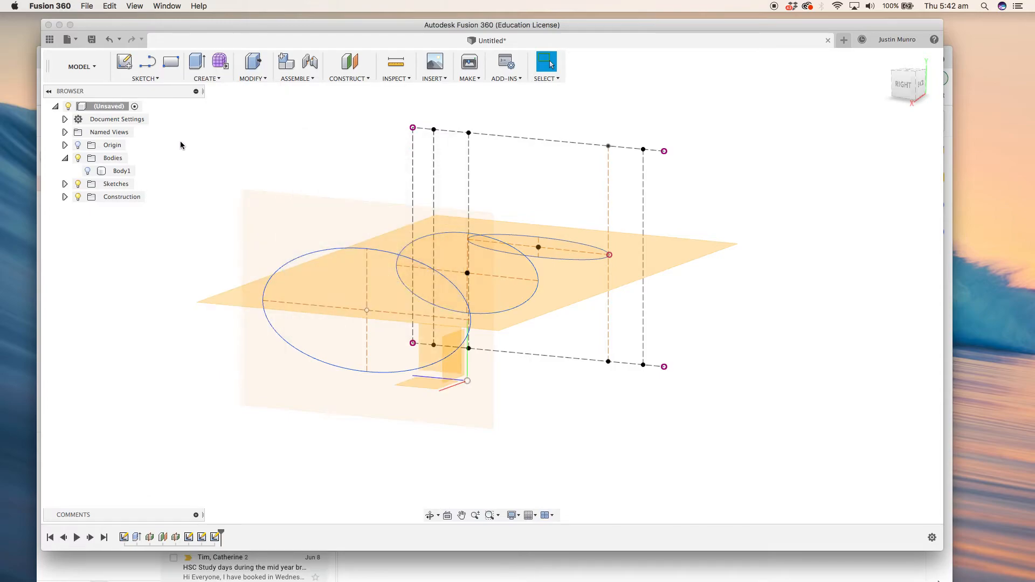
pyautogui.click(404, 316)
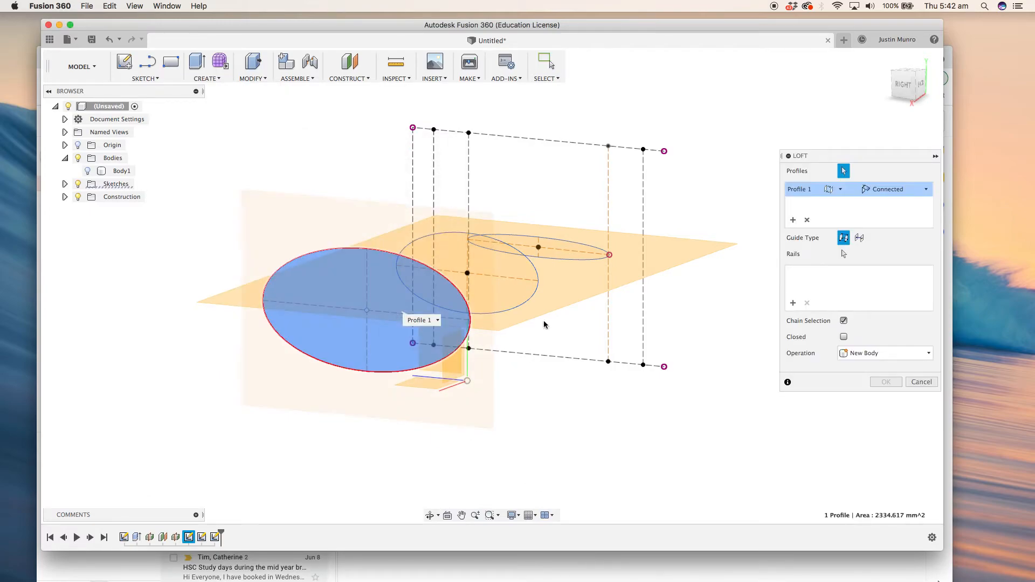
pyautogui.click(523, 284)
pyautogui.click(526, 261)
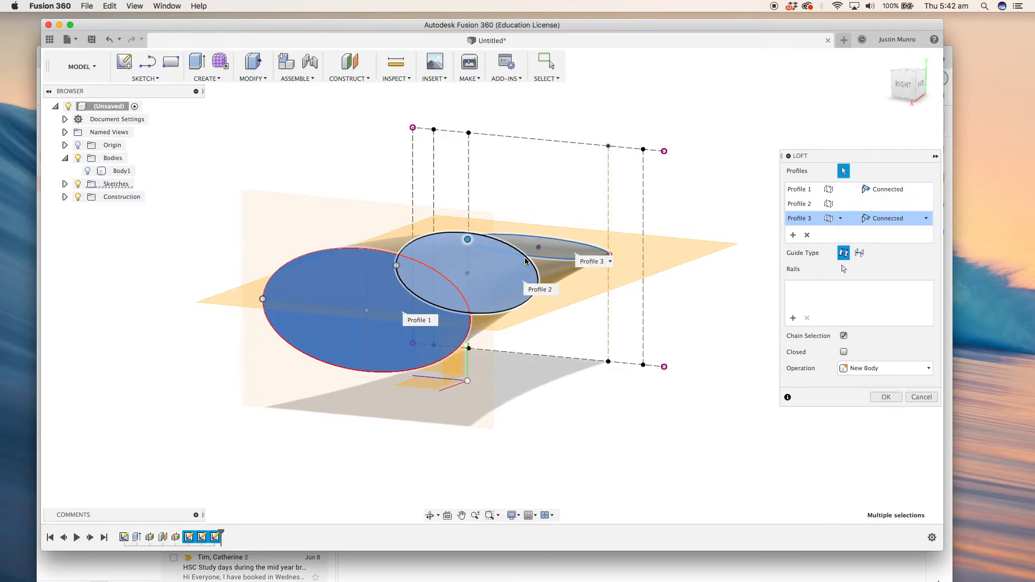
pyautogui.click(88, 171)
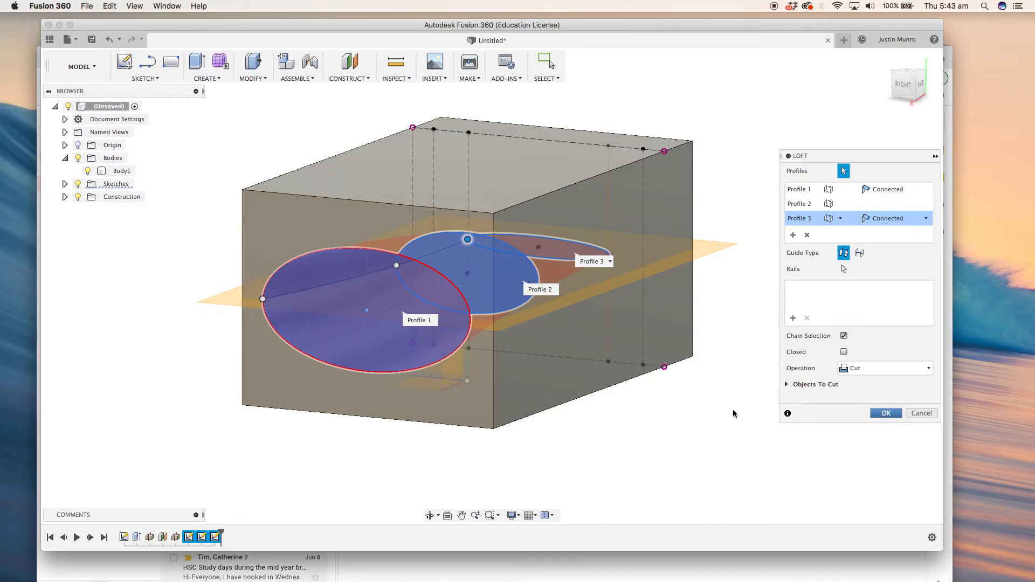
pyautogui.click(886, 413)
pyautogui.moveTo(386, 339)
pyautogui.keyDown('shift'); pyautogui.mouseDown(button='middle')
pyautogui.moveTo(439, 314)
pyautogui.moveTo(397, 317)
pyautogui.moveTo(407, 334)
pyautogui.moveTo(413, 325)
pyautogui.moveTo(397, 329)
pyautogui.moveTo(532, 331)
pyautogui.moveTo(375, 326)
pyautogui.moveTo(395, 347)
pyautogui.mouseUp(button='middle'); pyautogui.keyUp('shift')
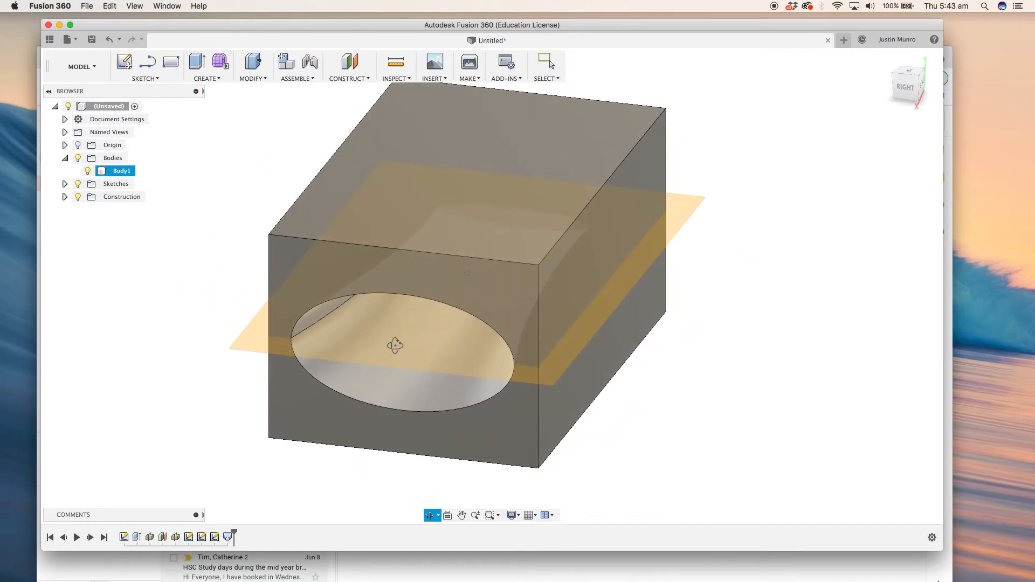
pyautogui.press('Escape')
pyautogui.click(560, 322)
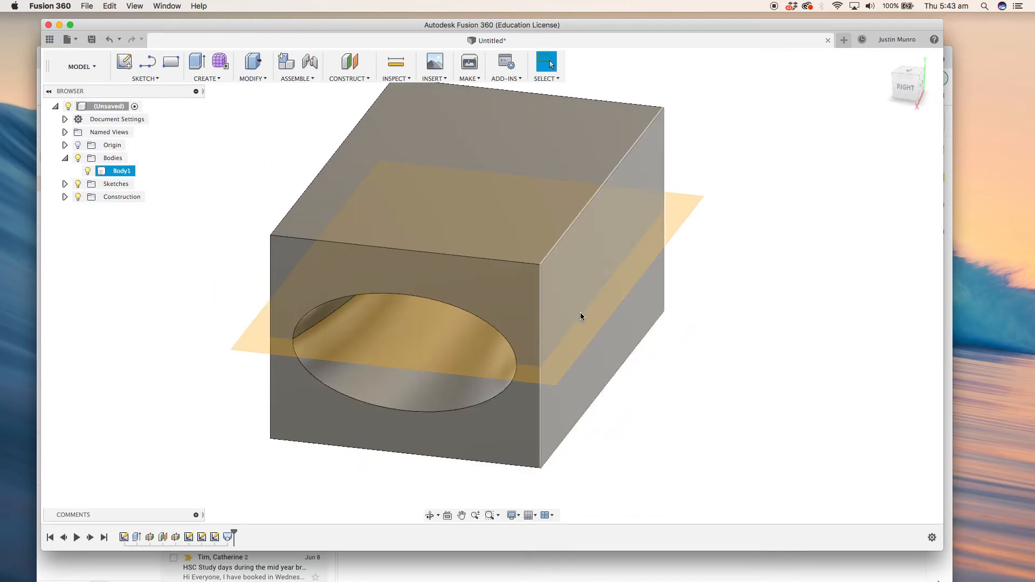
pyautogui.press('Escape')
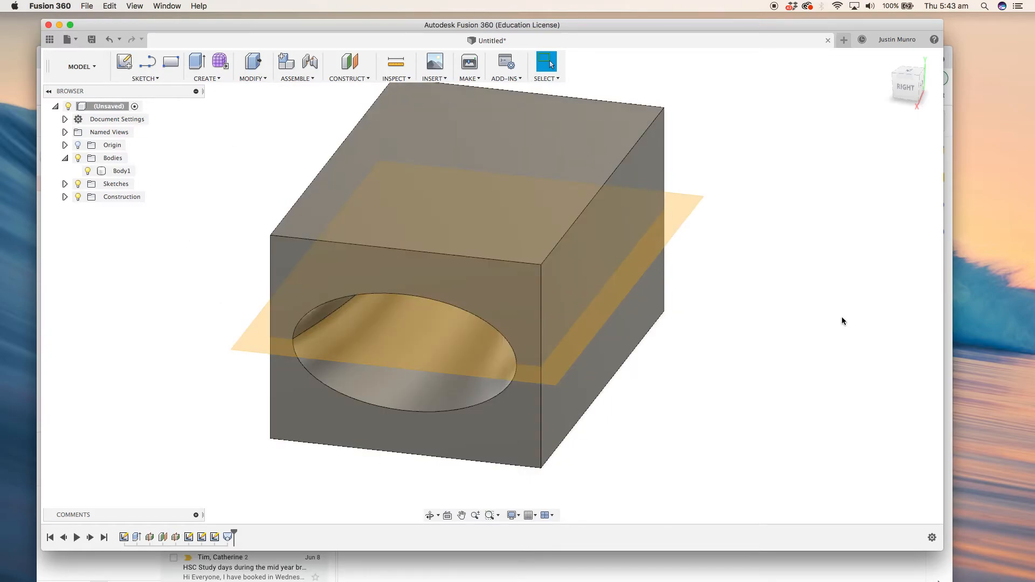
# Step: Split the box body into upper and lower halves using the horizontal construction plane as the splitting tool
pyautogui.moveTo(834, 310)
pyautogui.keyDown('shift'); pyautogui.mouseDown(button='middle')
pyautogui.moveTo(766, 302)
pyautogui.moveTo(828, 299)
pyautogui.moveTo(766, 316)
pyautogui.moveTo(819, 315)
pyautogui.mouseUp(button='middle'); pyautogui.keyUp('shift')
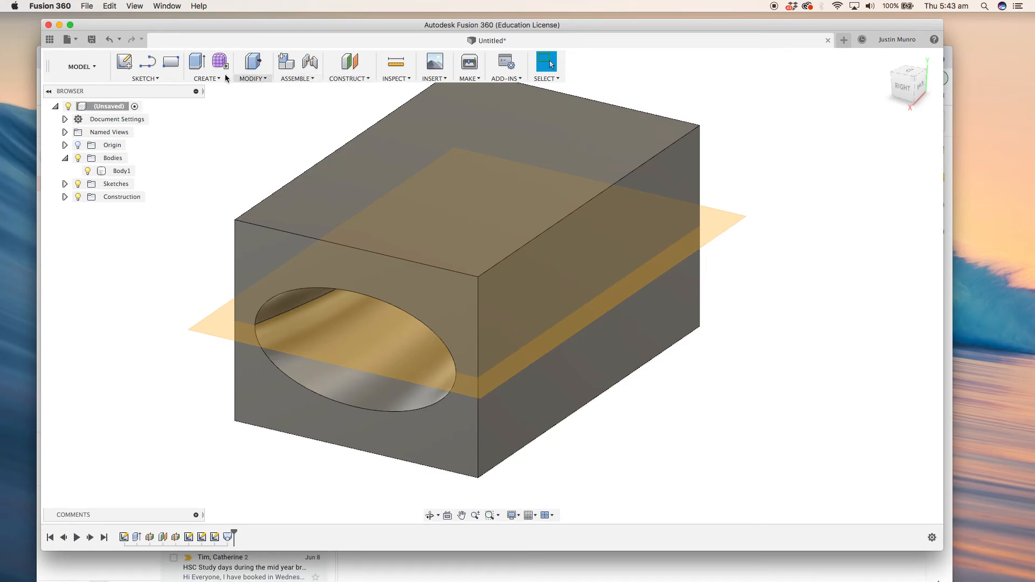
pyautogui.click(259, 79)
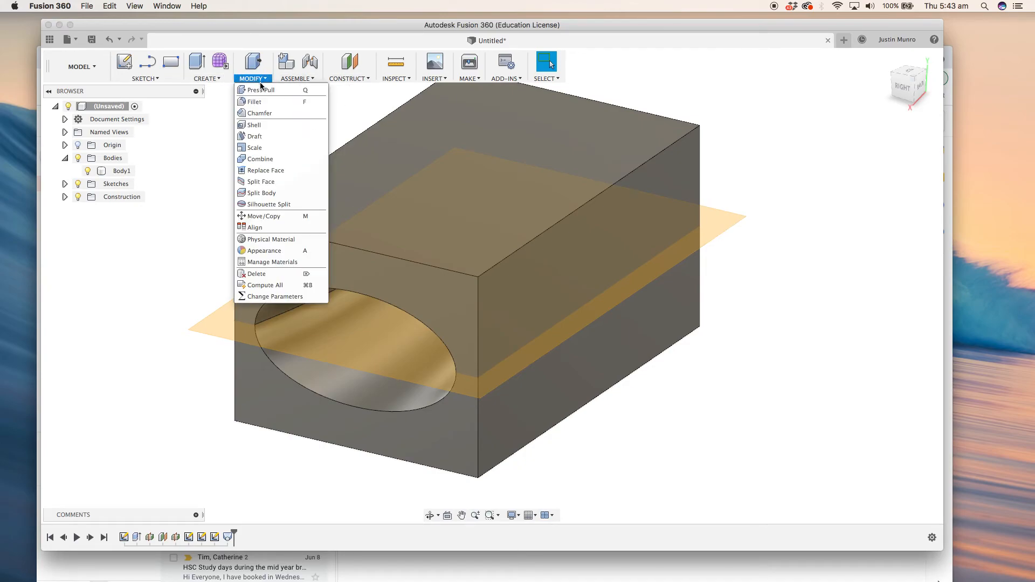
pyautogui.click(263, 193)
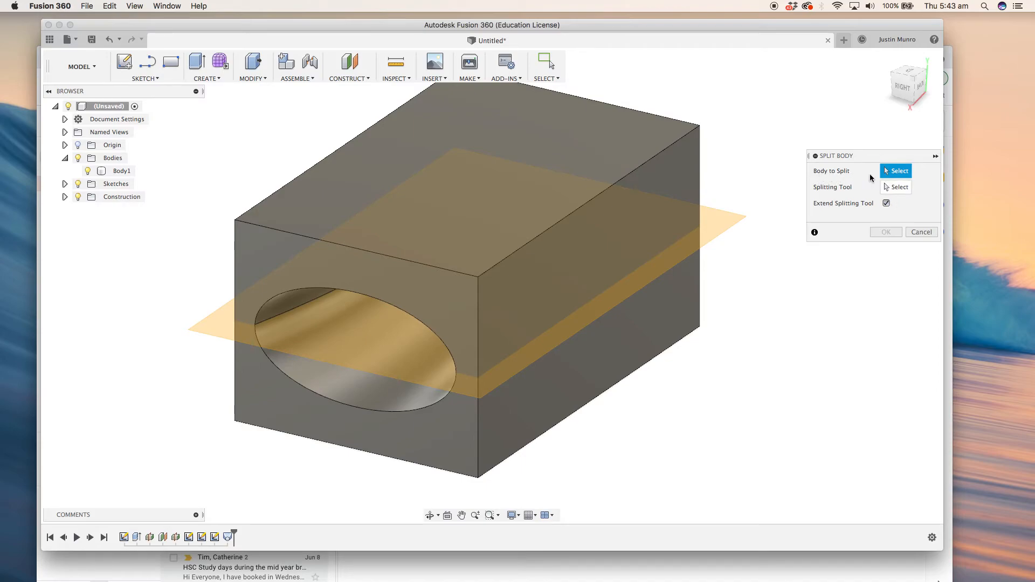
pyautogui.click(588, 133)
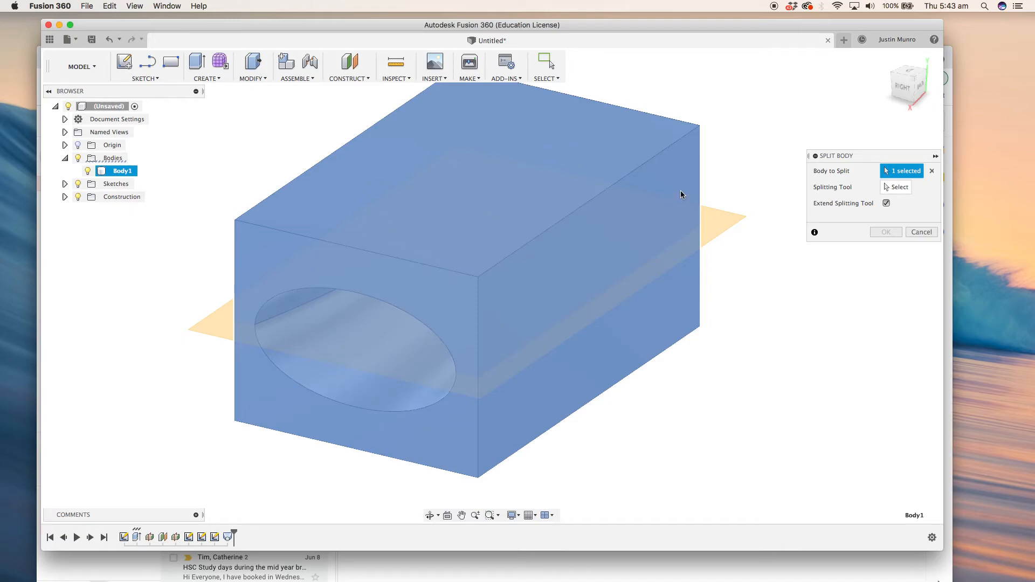
pyautogui.click(900, 188)
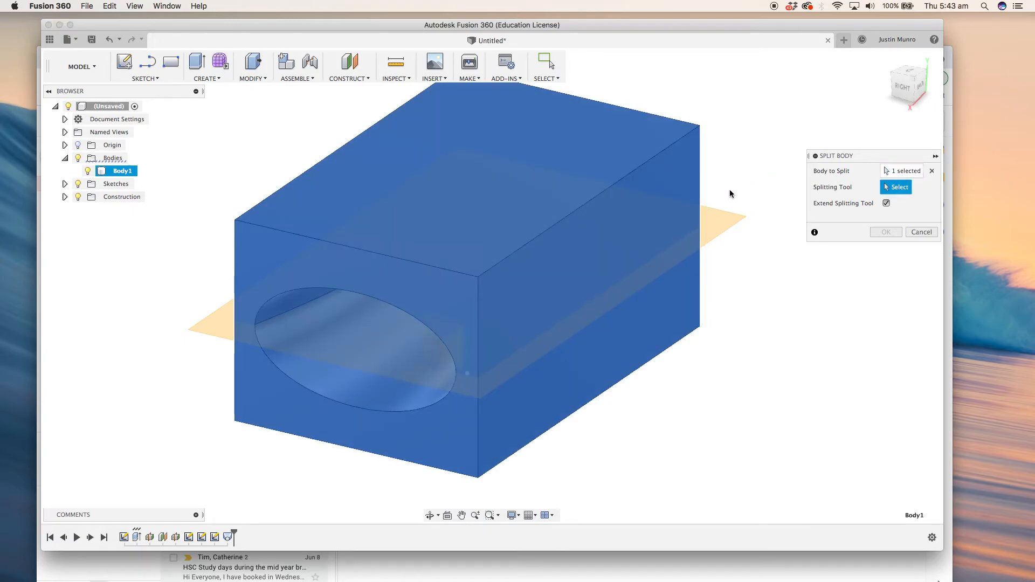
pyautogui.click(723, 225)
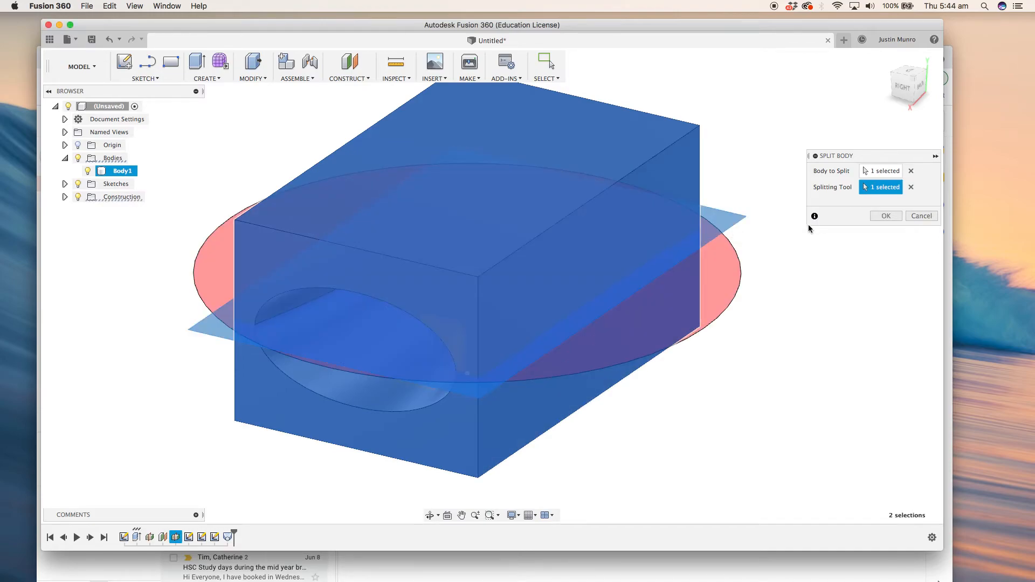
pyautogui.click(885, 216)
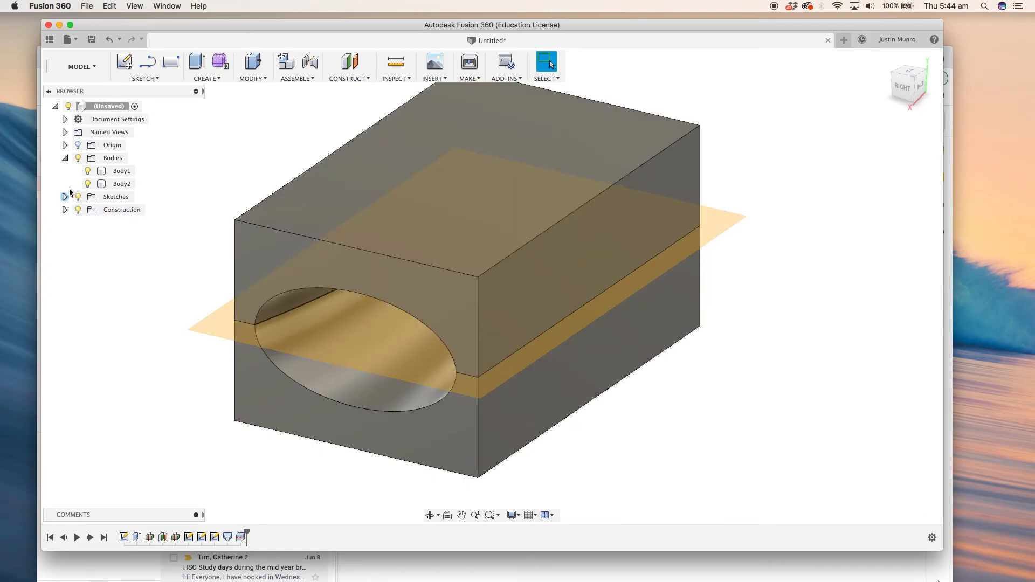
# Step: Toggle the visibility of the two halves to inspect each one, leaving the lower half hidden and the upper half shown
pyautogui.click(87, 184)
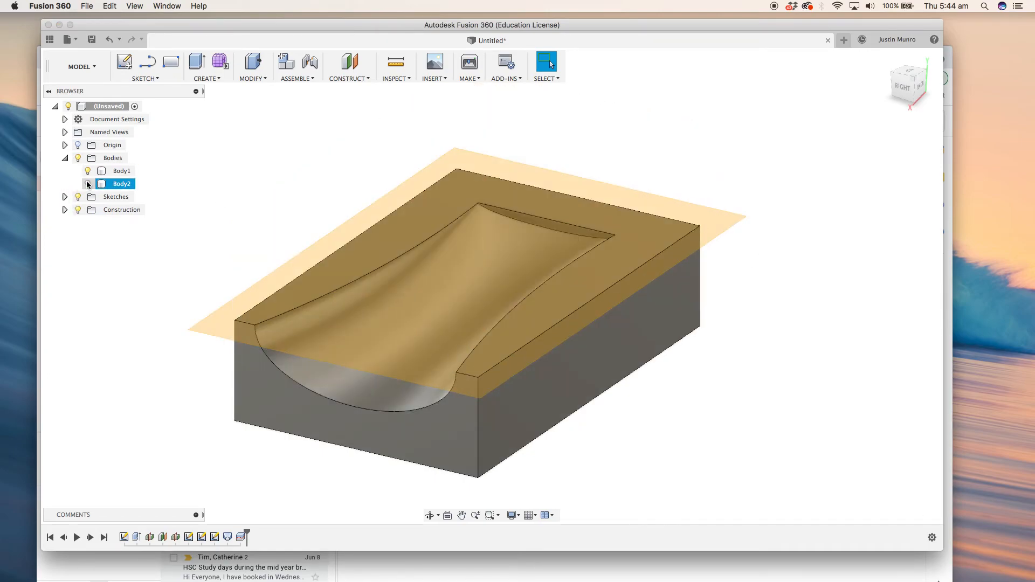
pyautogui.click(87, 171)
pyautogui.click(87, 184)
pyautogui.click(88, 171)
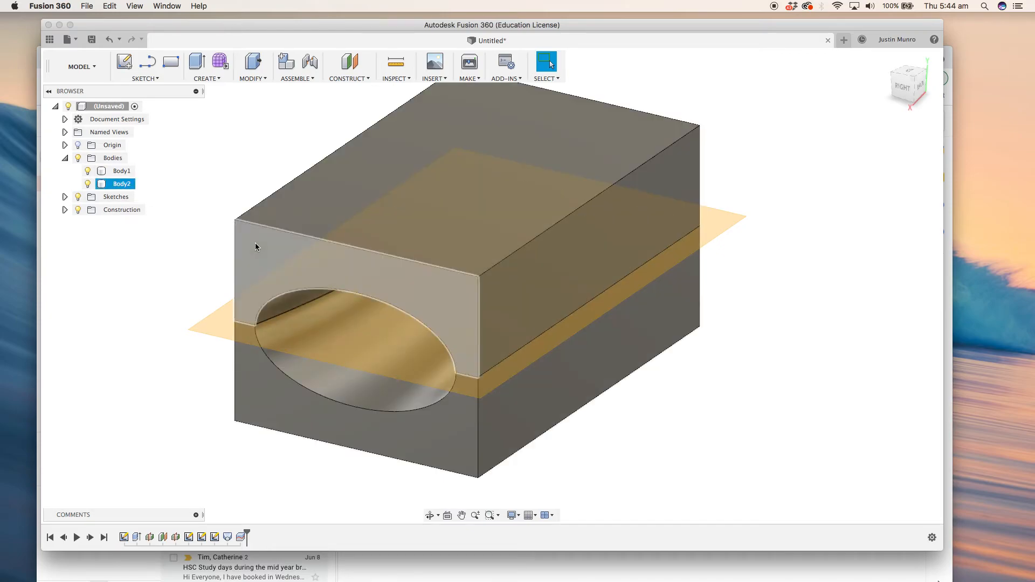
pyautogui.click(88, 184)
pyautogui.click(88, 184)
pyautogui.click(87, 171)
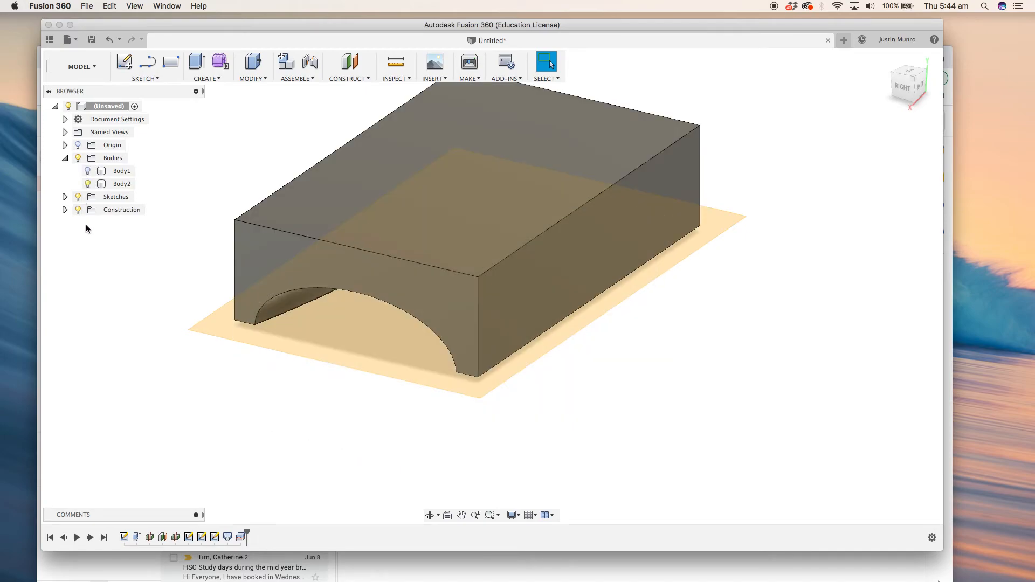
# Step: Start a new sketch on the top face of the upper half
pyautogui.click(500, 112)
pyautogui.keyDown('shift'); pyautogui.moveTo(461, 163); pyautogui.dragTo(464, 268, button='middle'); pyautogui.keyUp('shift')
pyautogui.scroll(-1, 504, 177)
pyautogui.click(302, 129)
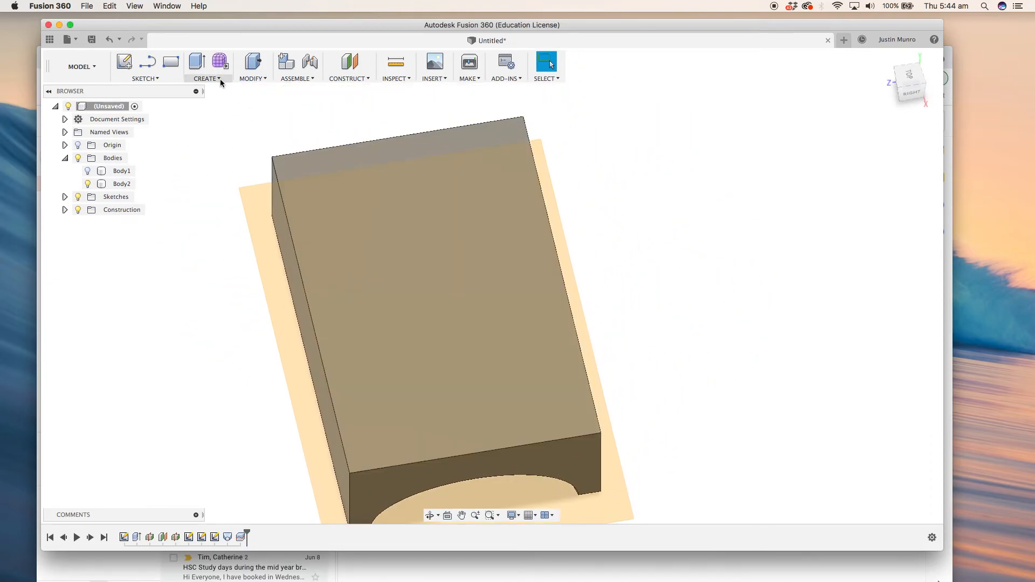
pyautogui.click(124, 62)
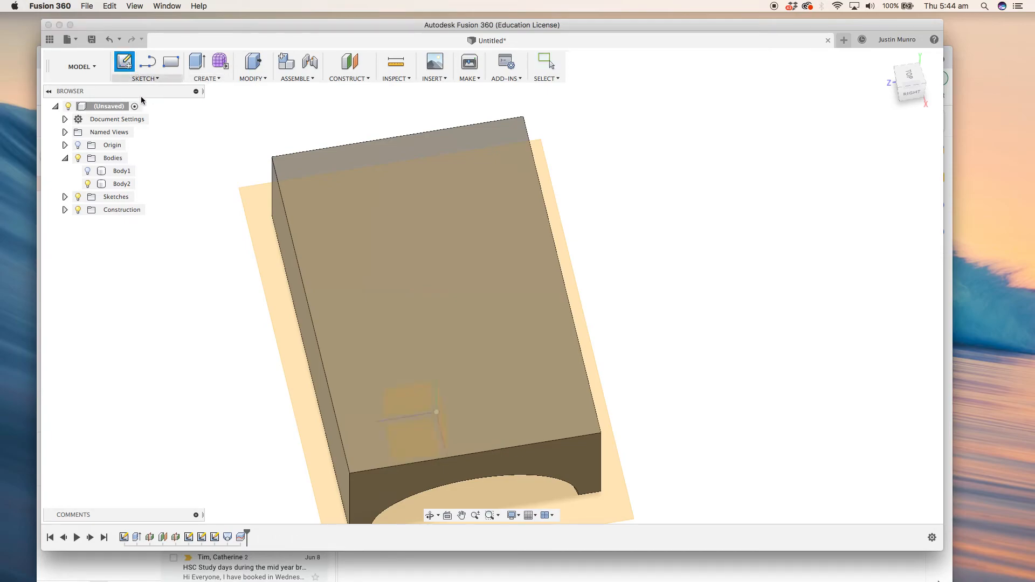
pyautogui.click(365, 202)
pyautogui.click(406, 257)
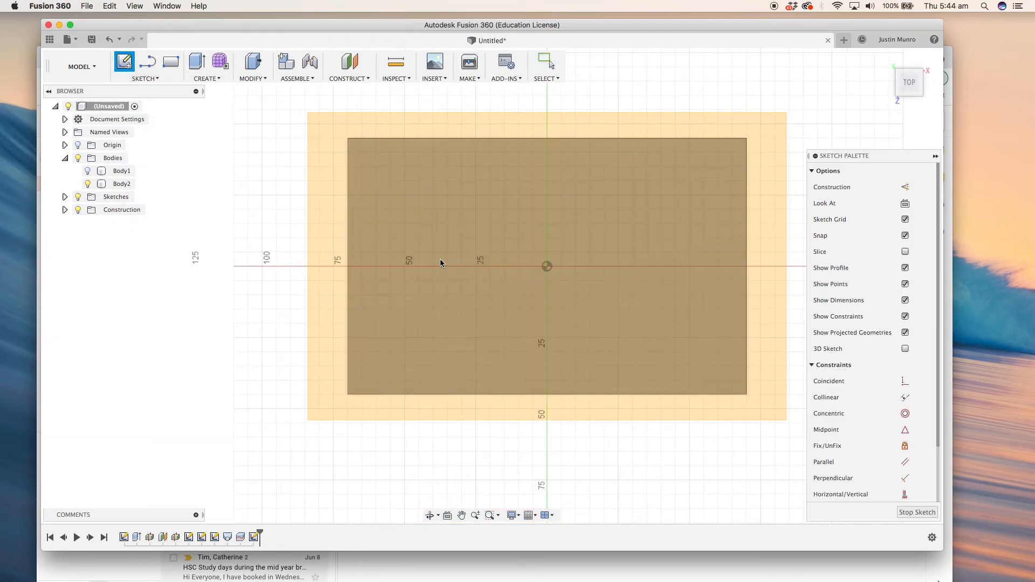
# Step: Draw a narrow center rectangle, about 10 mm wide and 70 mm long, centred on the horizontal axis near the face's left short edge
pyautogui.click(906, 187)
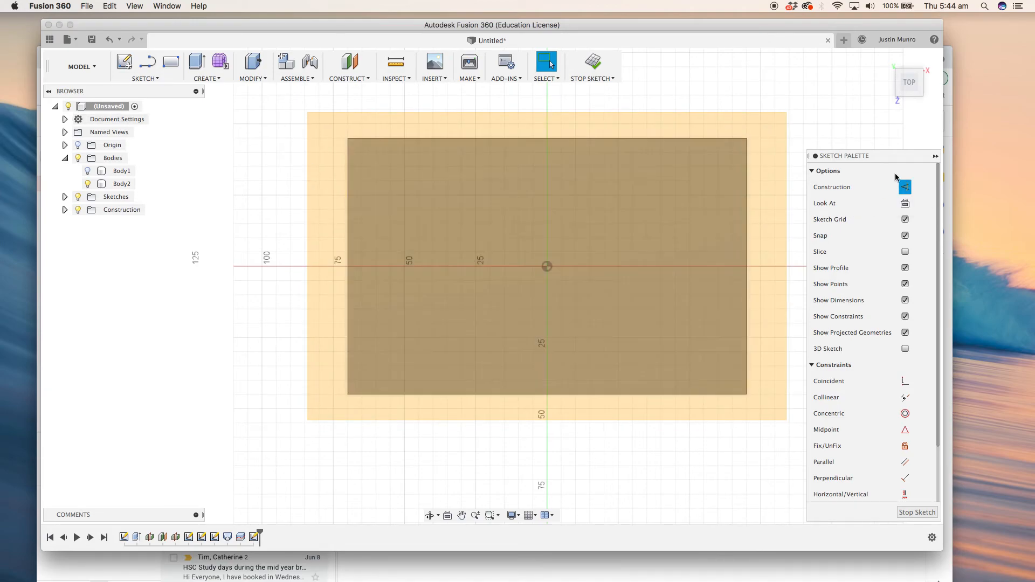
pyautogui.click(905, 187)
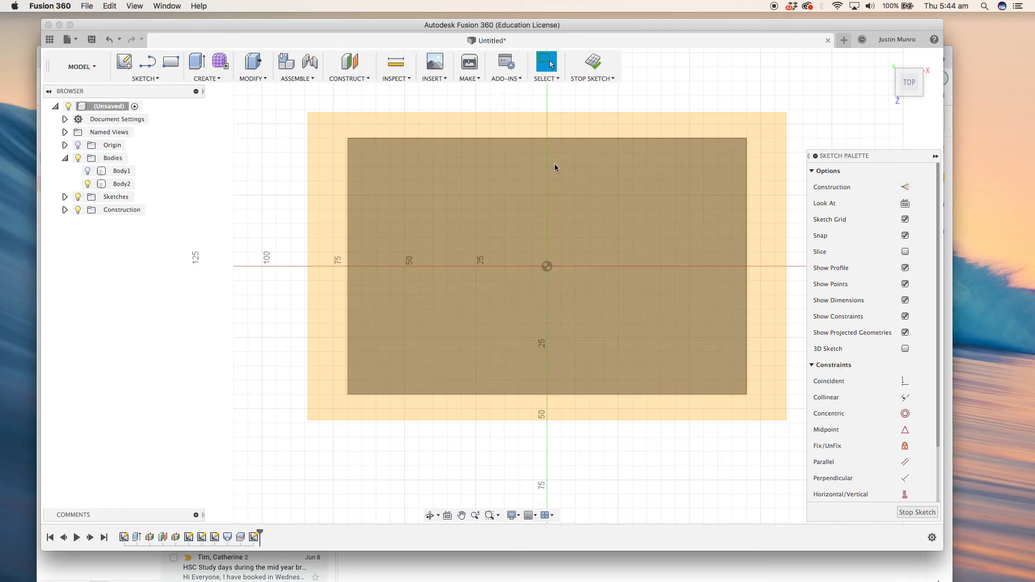
pyautogui.click(145, 79)
pyautogui.moveTo(138, 116)
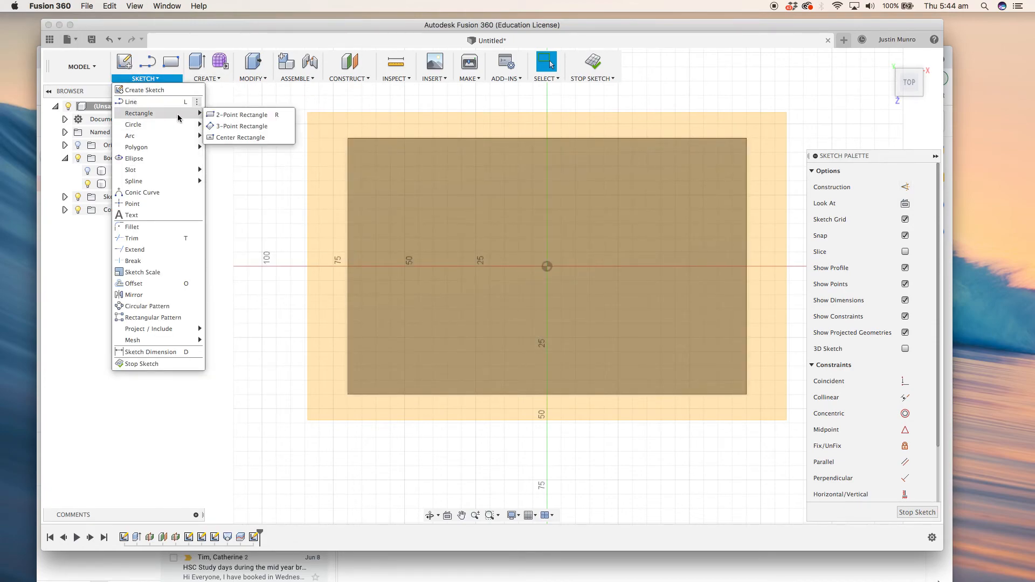
pyautogui.click(241, 138)
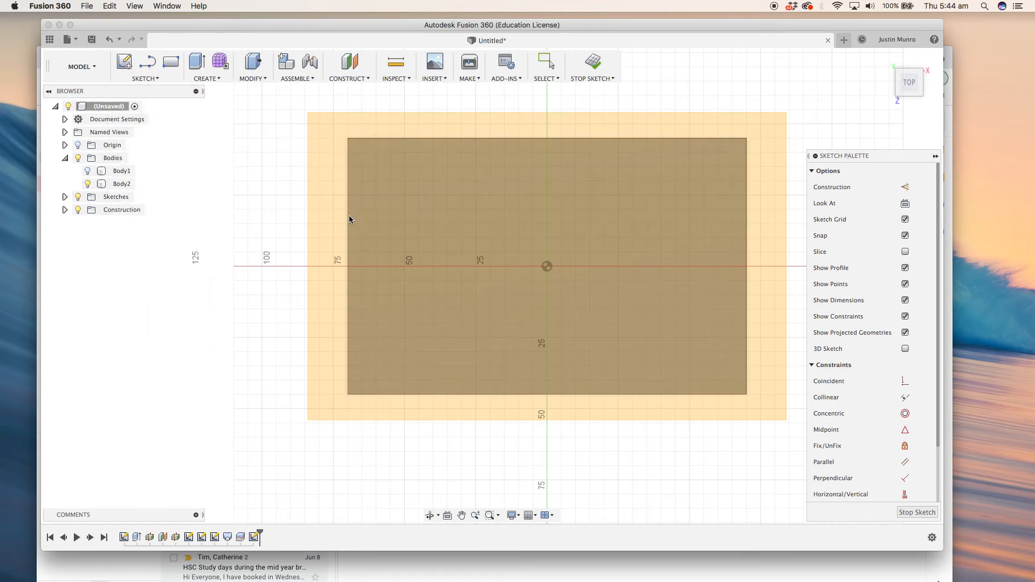
pyautogui.click(390, 266)
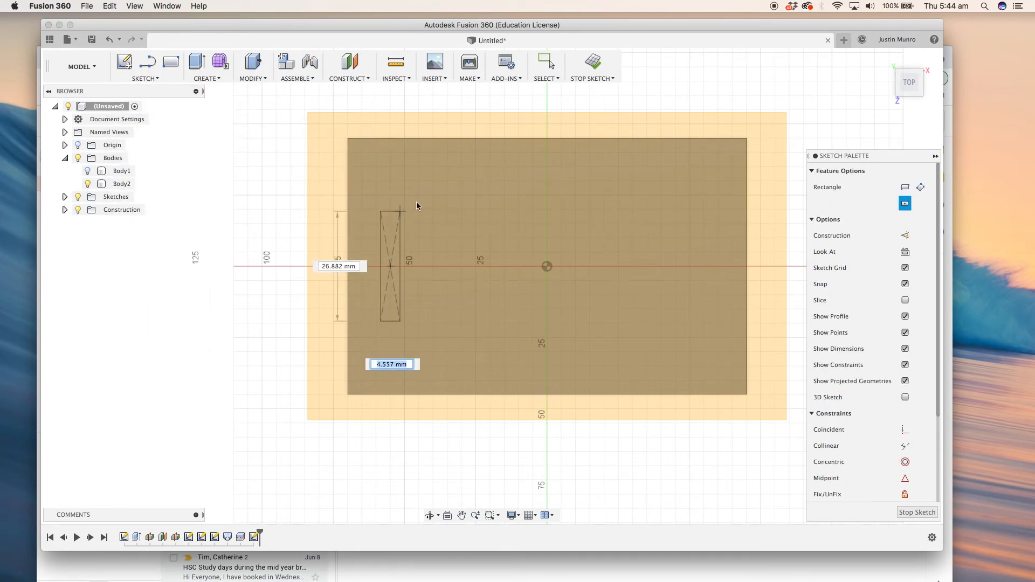
pyautogui.click(407, 164)
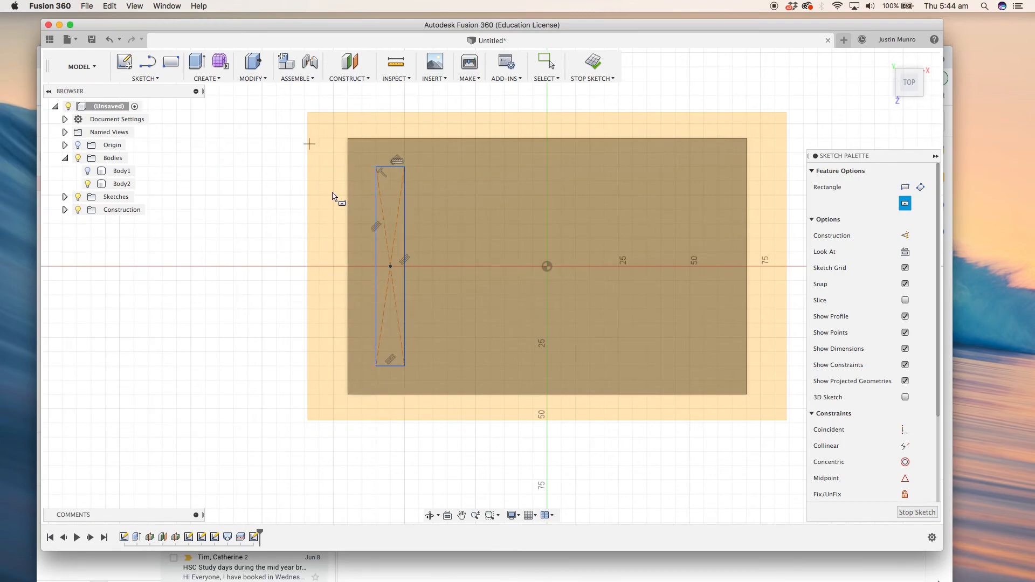
# Step: Dimension the rectangle's width between its two lower corners and set it to 20 mm
pyautogui.press('d')
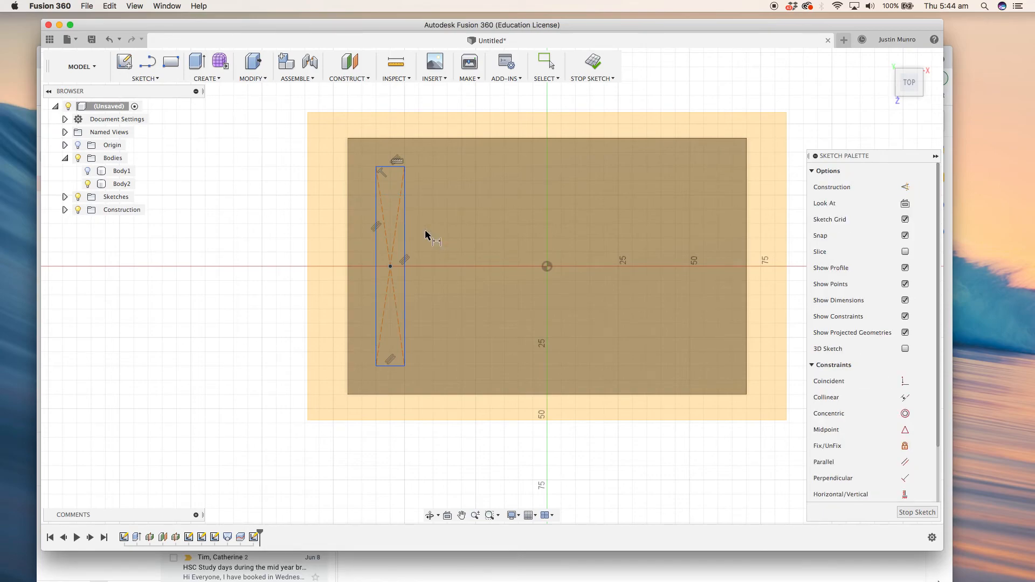
pyautogui.click(376, 366)
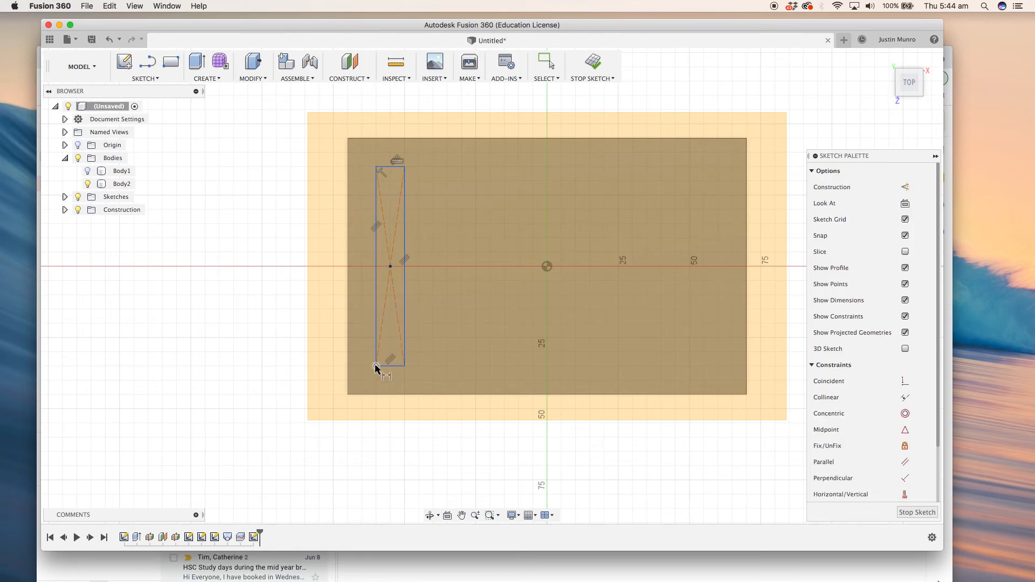
pyautogui.click(404, 366)
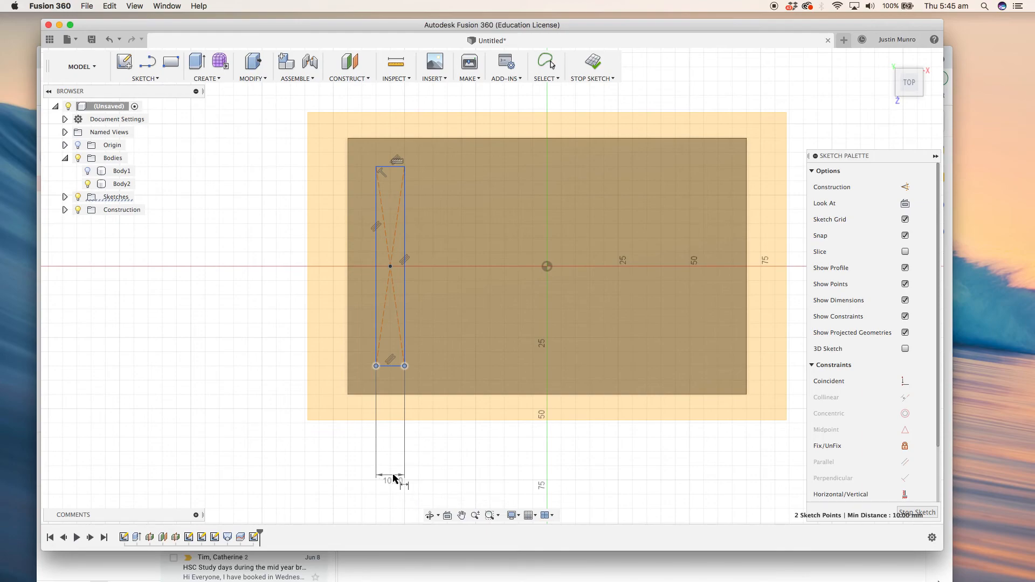
pyautogui.click(391, 482)
pyautogui.write('20')
pyautogui.press('Return')
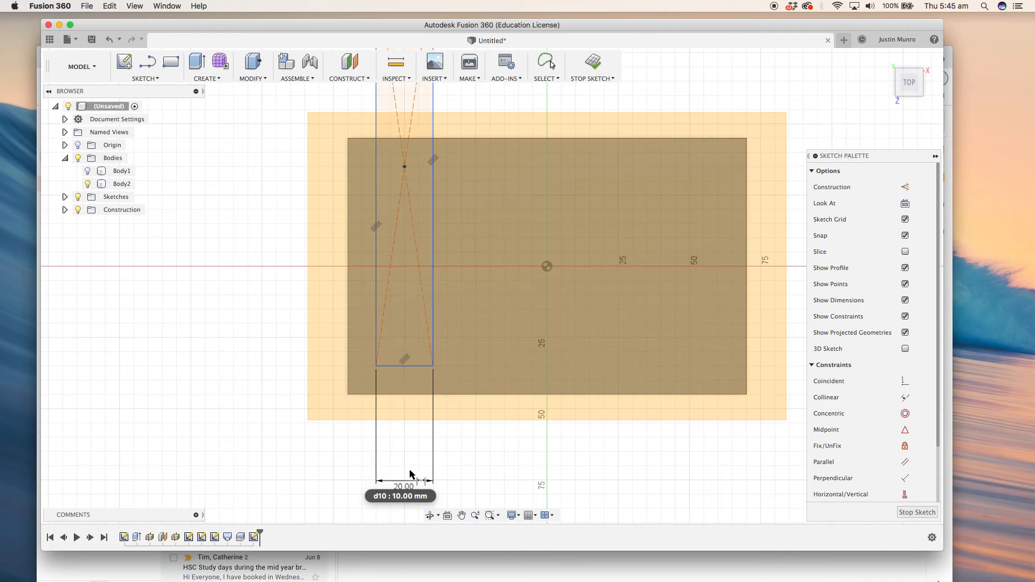
# Step: Dimension the rectangle's length between its two left corners and set it to 75 mm
pyautogui.scroll(-5, 455, 366)
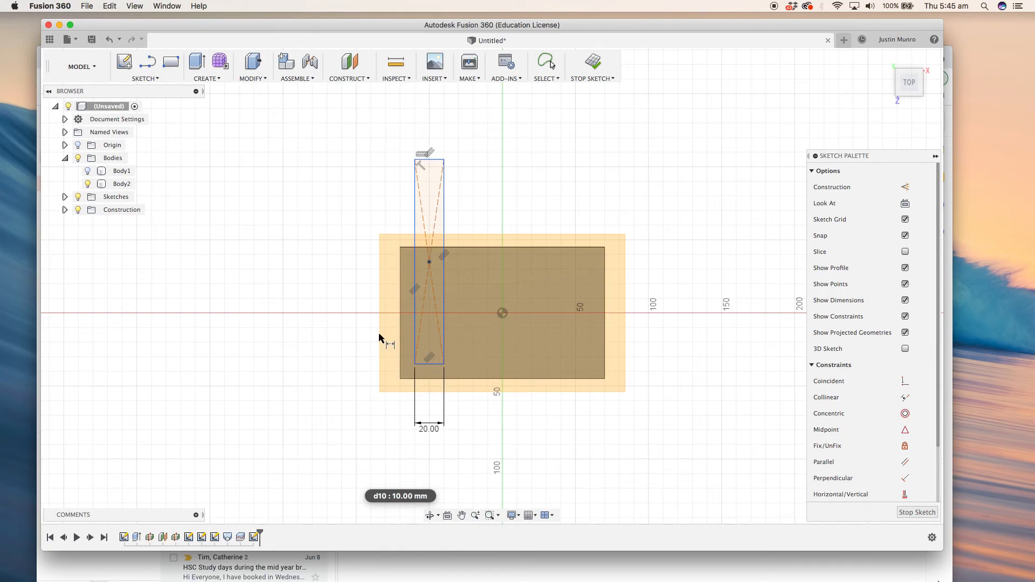
pyautogui.click(414, 365)
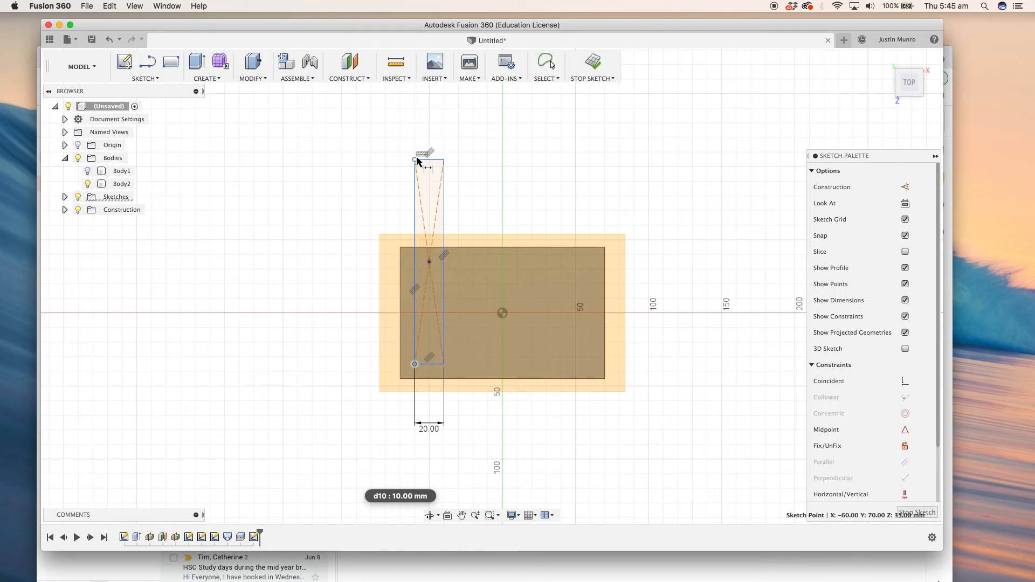
pyautogui.click(415, 160)
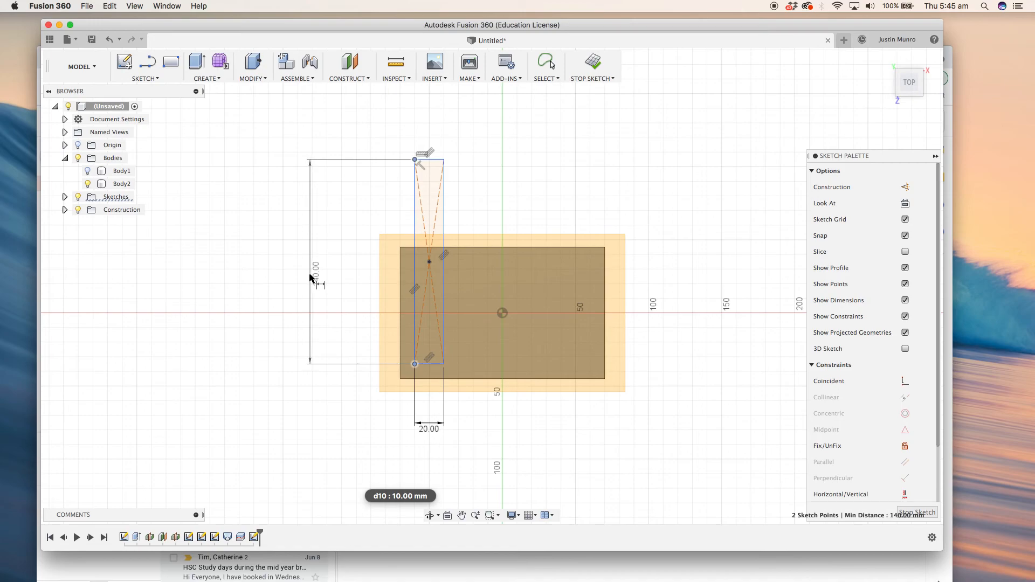
pyautogui.click(310, 276)
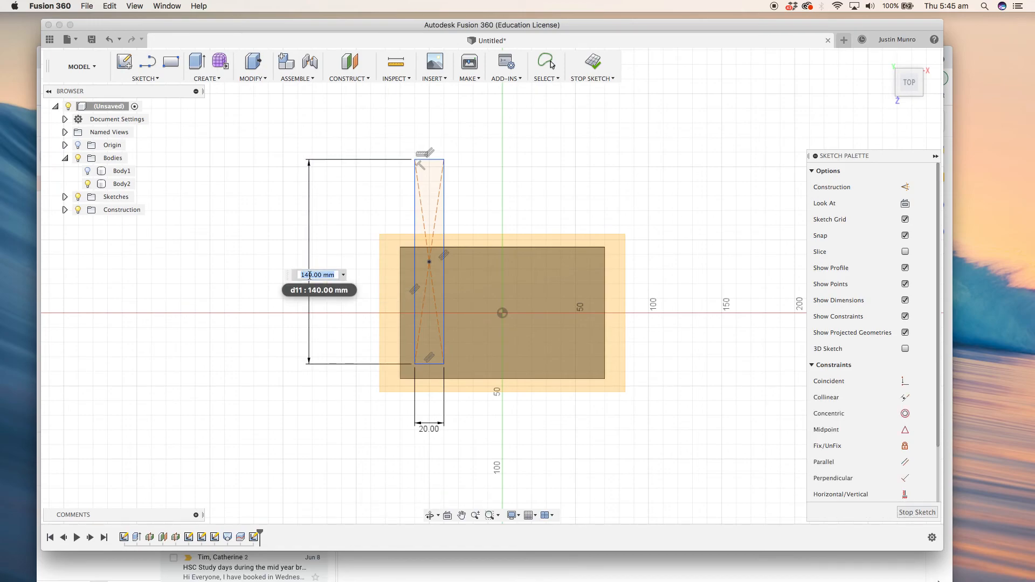
pyautogui.write('75')
pyautogui.press('Return')
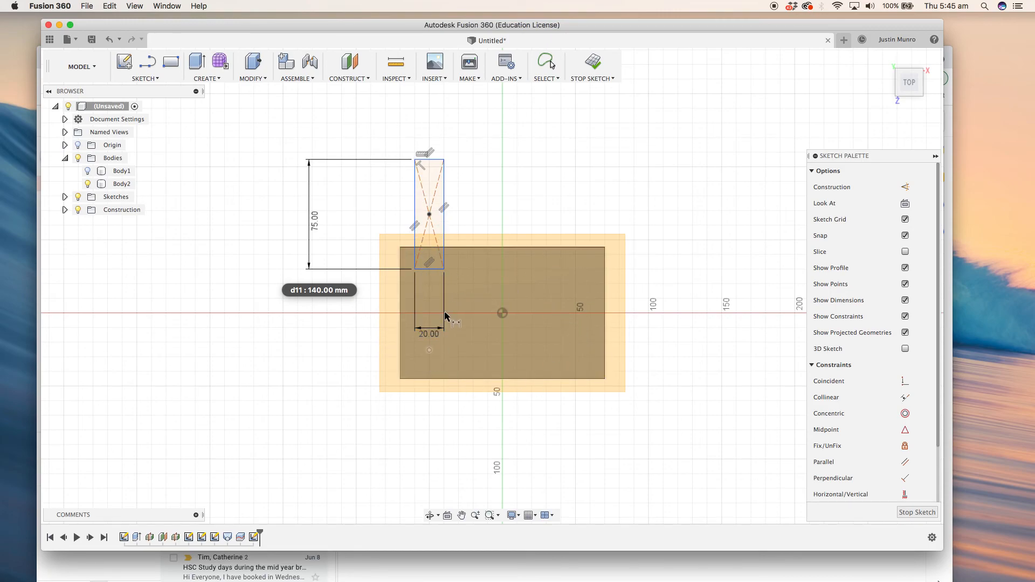
# Step: Set the distance between the rectangle's lower short side and the block's lower long edge to 7.5 mm
pyautogui.click(428, 269)
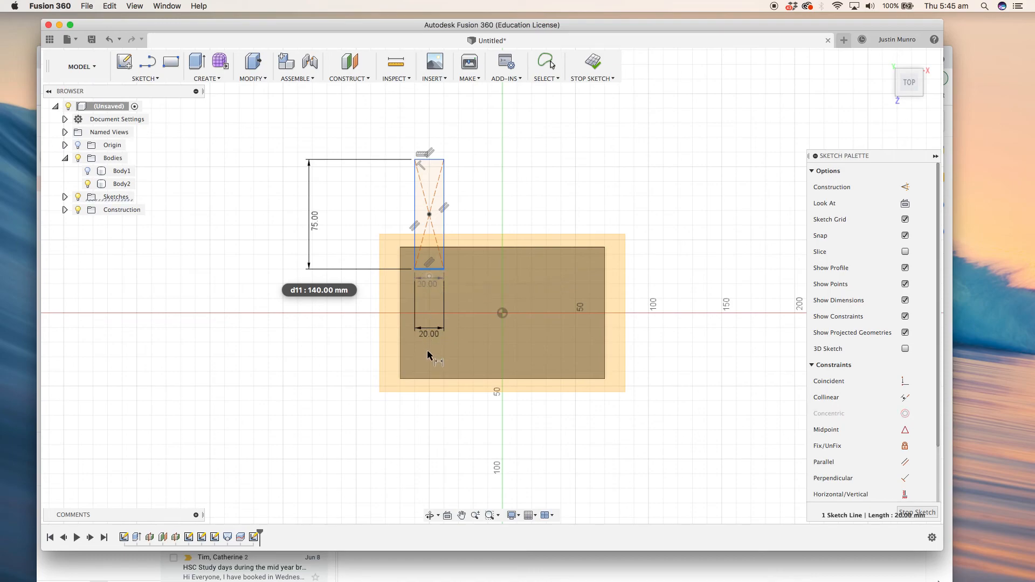
pyautogui.click(430, 379)
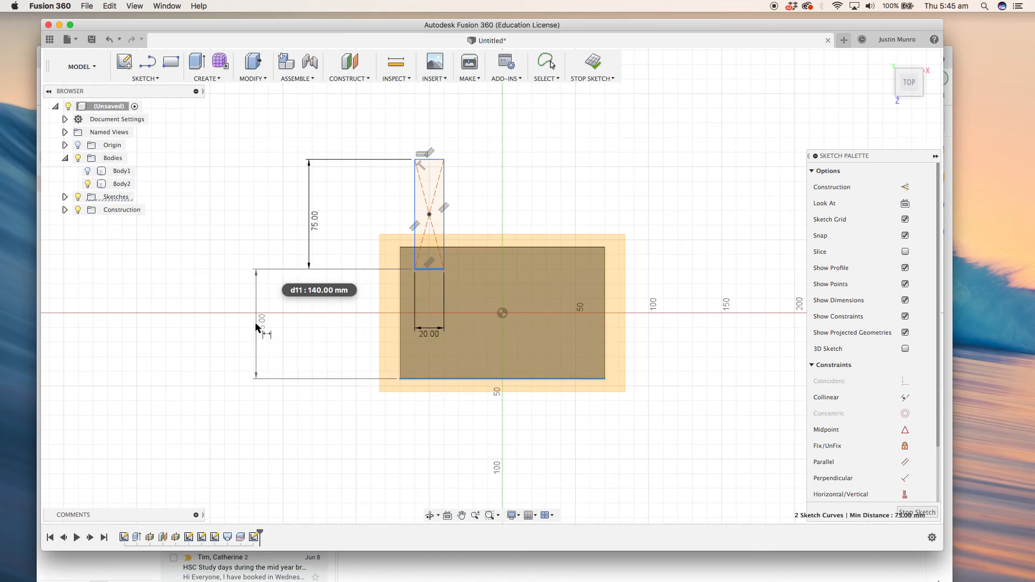
pyautogui.click(256, 325)
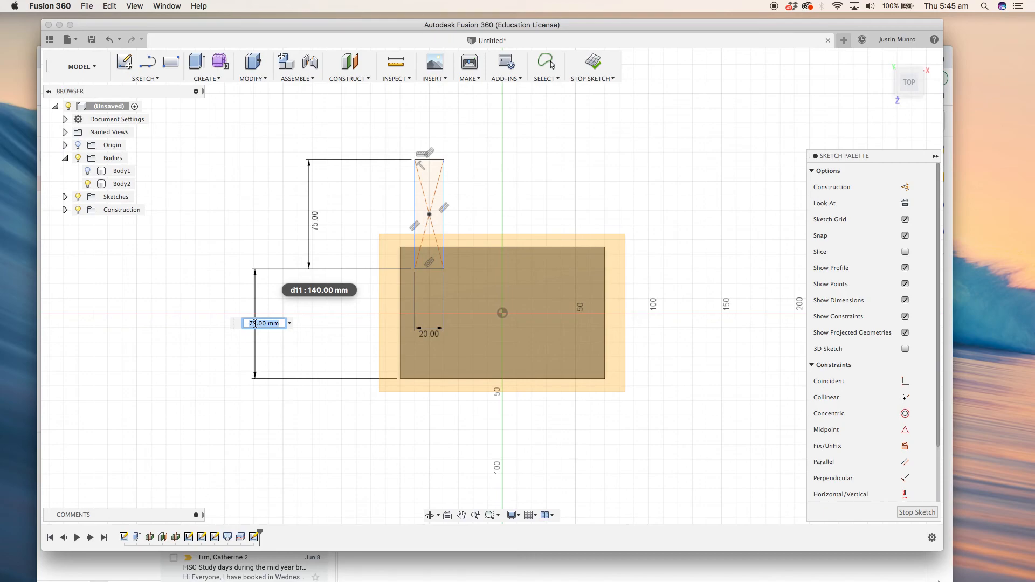
pyautogui.write('7.5')
pyautogui.press('Return')
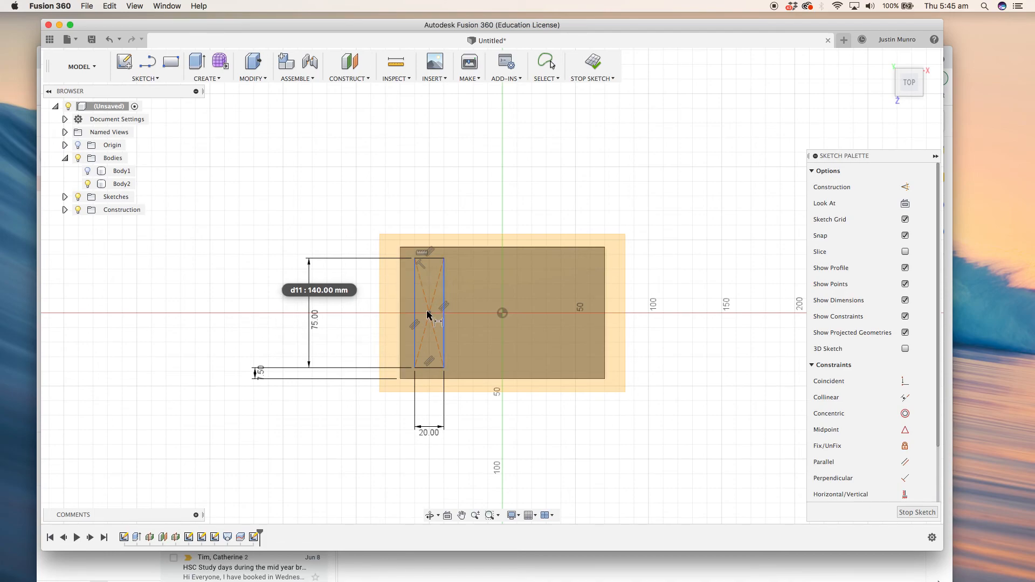
# Step: Fix the rectangle's left long side at 10 mm from the block's left short edge with a dimension
pyautogui.click(415, 331)
pyautogui.click(400, 296)
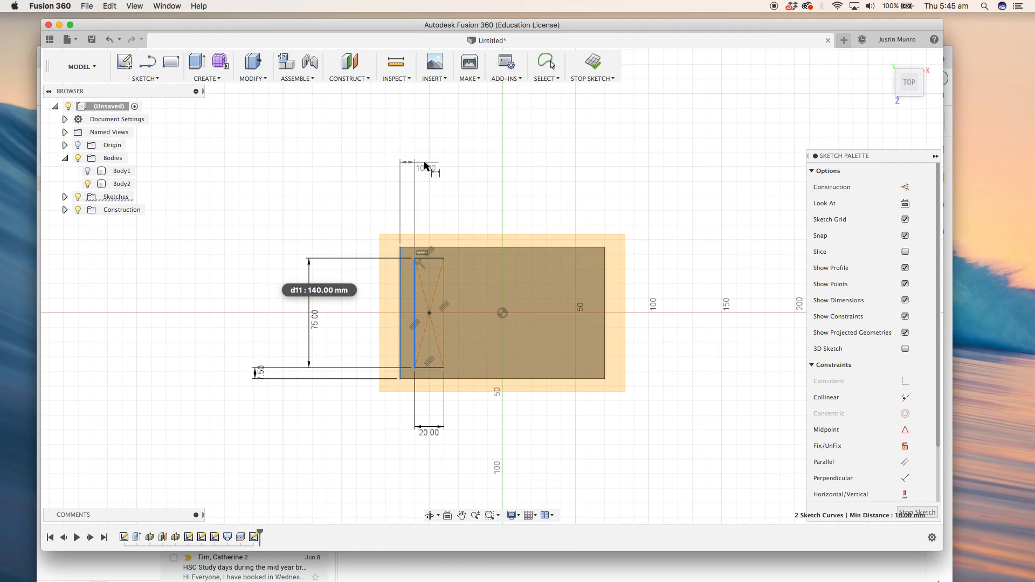
pyautogui.click(424, 170)
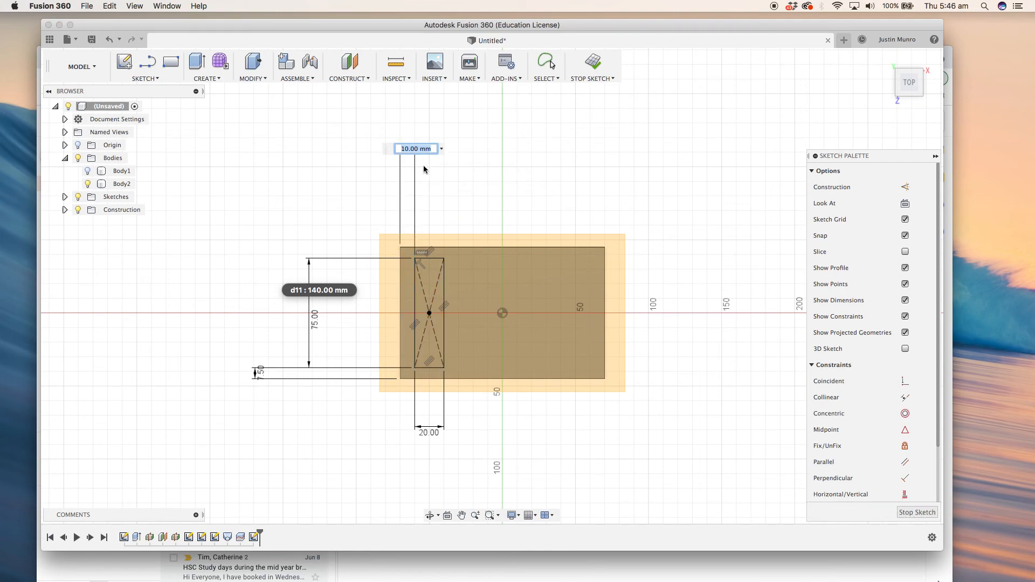
pyautogui.press('Return')
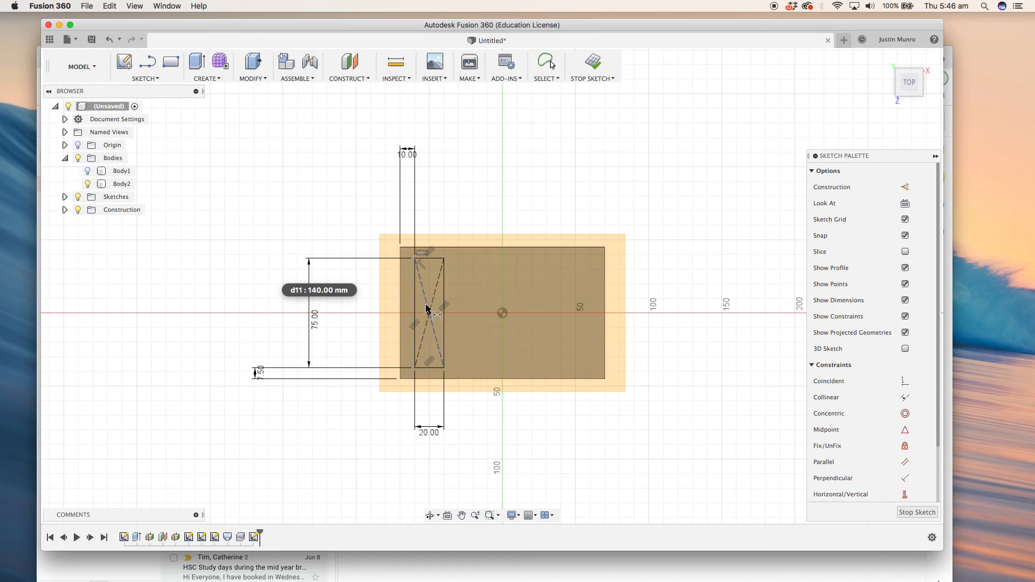
# Step: Extrude the rectangle profile downward through the upper half as a Cut with the extent set to All
pyautogui.keyDown('shift'); pyautogui.moveTo(567, 447); pyautogui.dragTo(547, 399, button='middle'); pyautogui.keyUp('shift')
pyautogui.moveTo(665, 338)
pyautogui.keyDown('shift'); pyautogui.mouseDown(button='middle')
pyautogui.moveTo(568, 347)
pyautogui.moveTo(598, 343)
pyautogui.mouseUp(button='middle'); pyautogui.keyUp('shift')
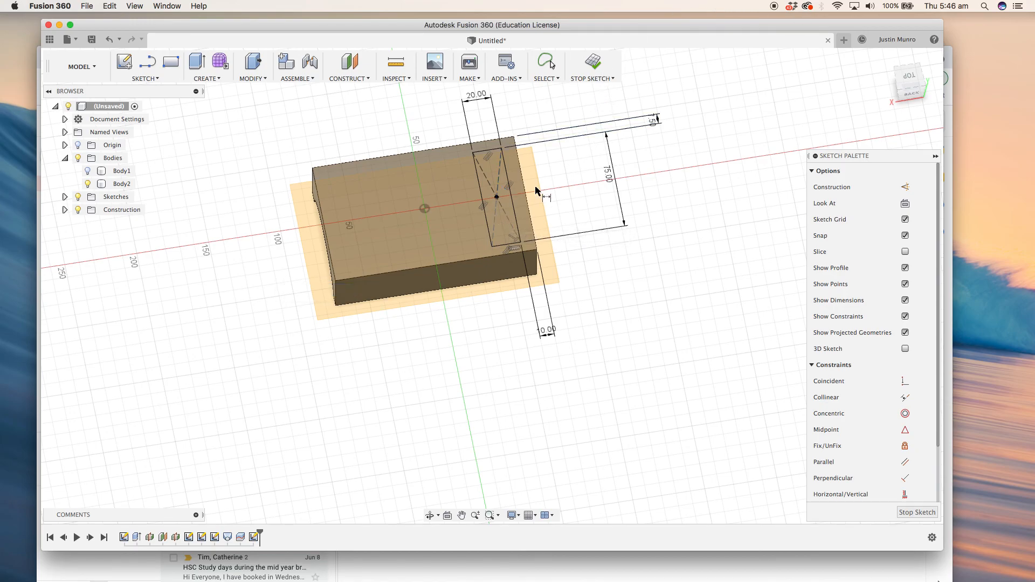
pyautogui.press('e')
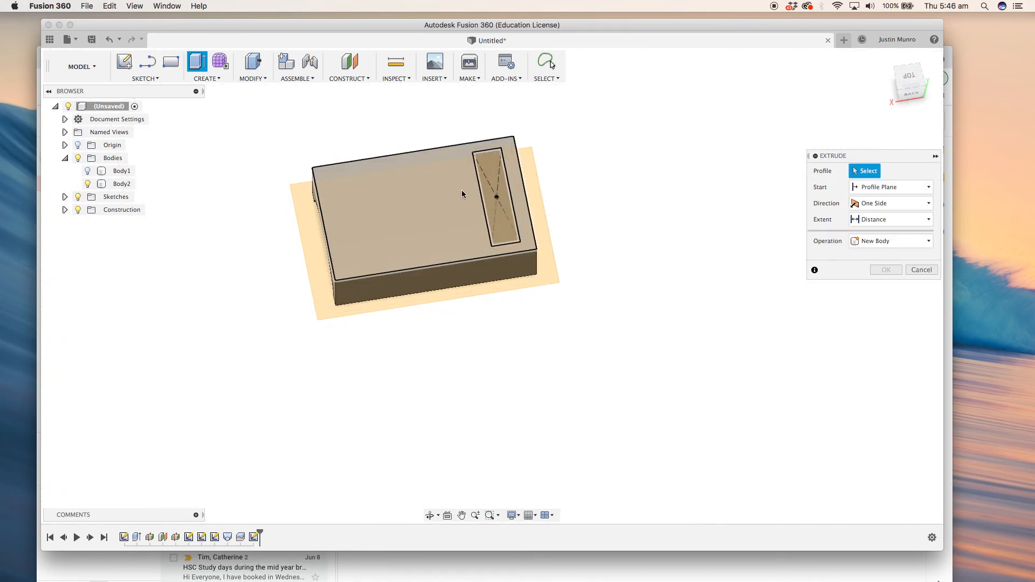
pyautogui.click(500, 215)
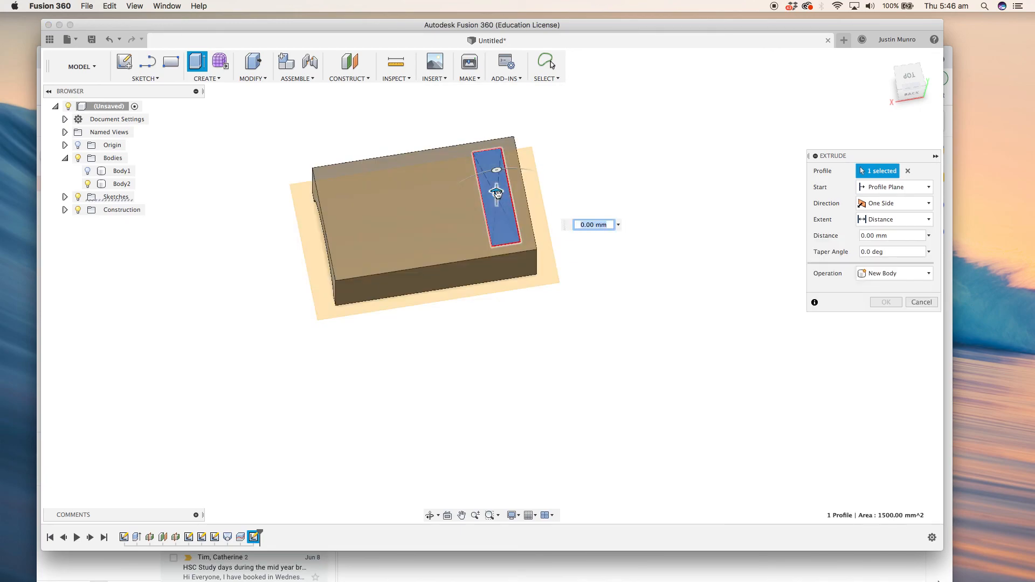
pyautogui.moveTo(497, 194); pyautogui.dragTo(497, 218)
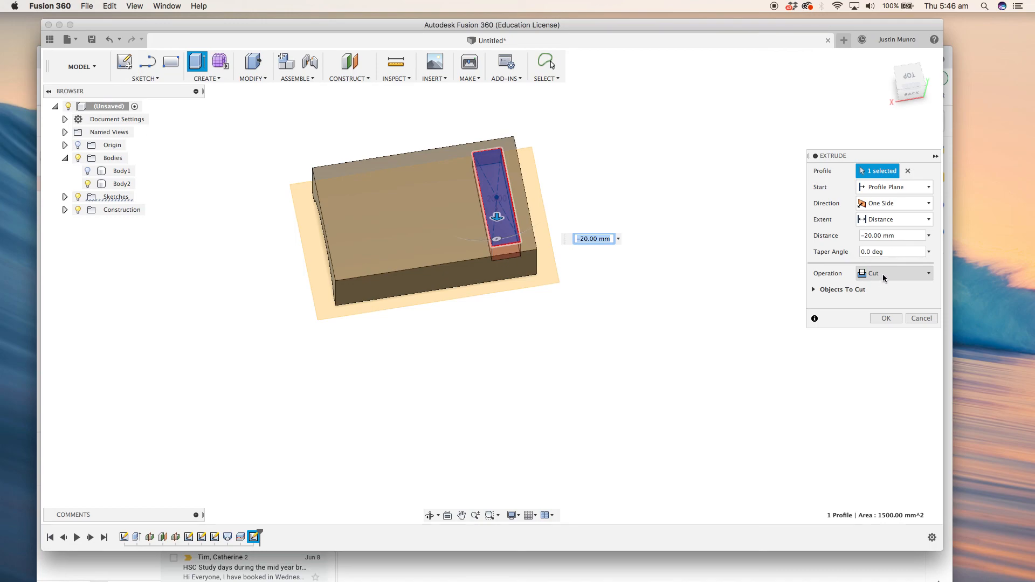
pyautogui.click(915, 224)
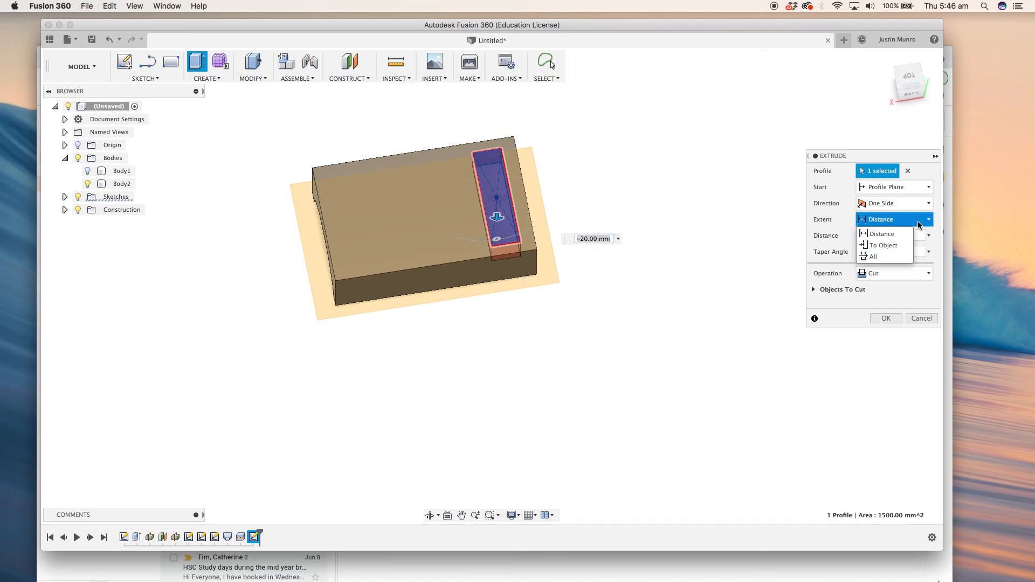
pyautogui.click(888, 258)
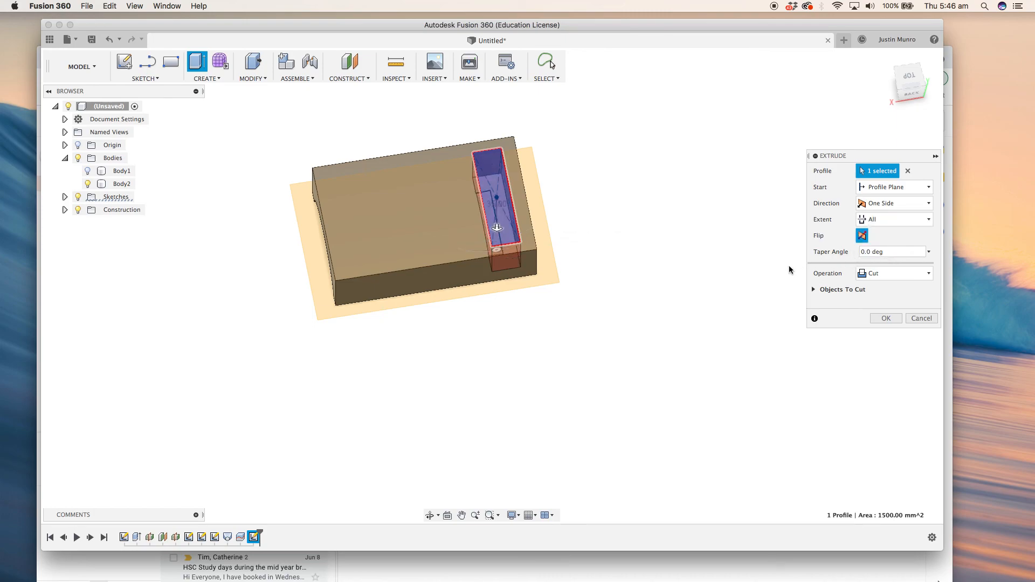
pyautogui.click(886, 318)
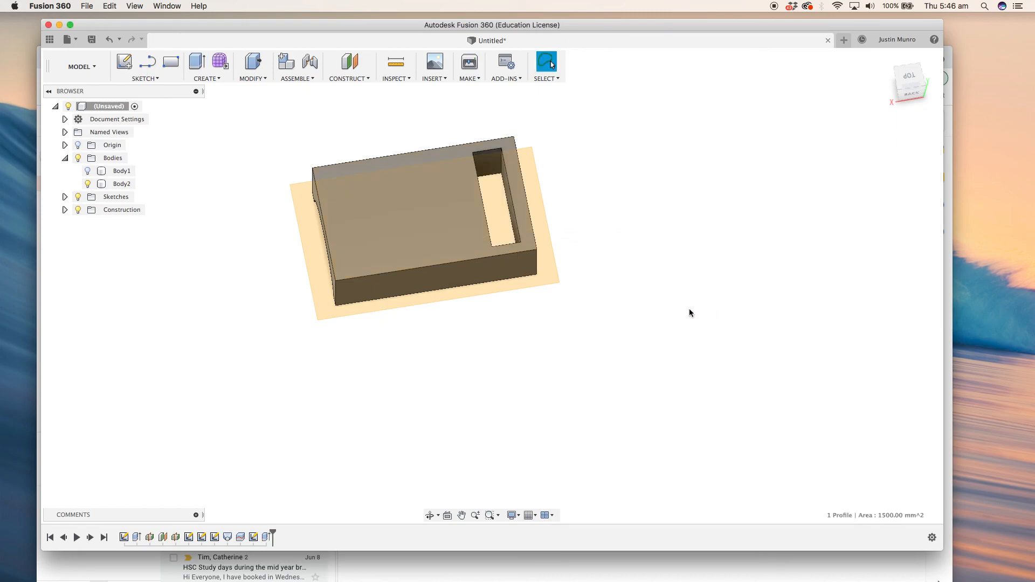
# Step: Show the lower half again and view the complete box from its open cavity end
pyautogui.keyDown('shift'); pyautogui.moveTo(384, 349); pyautogui.dragTo(440, 303, button='middle'); pyautogui.keyUp('shift')
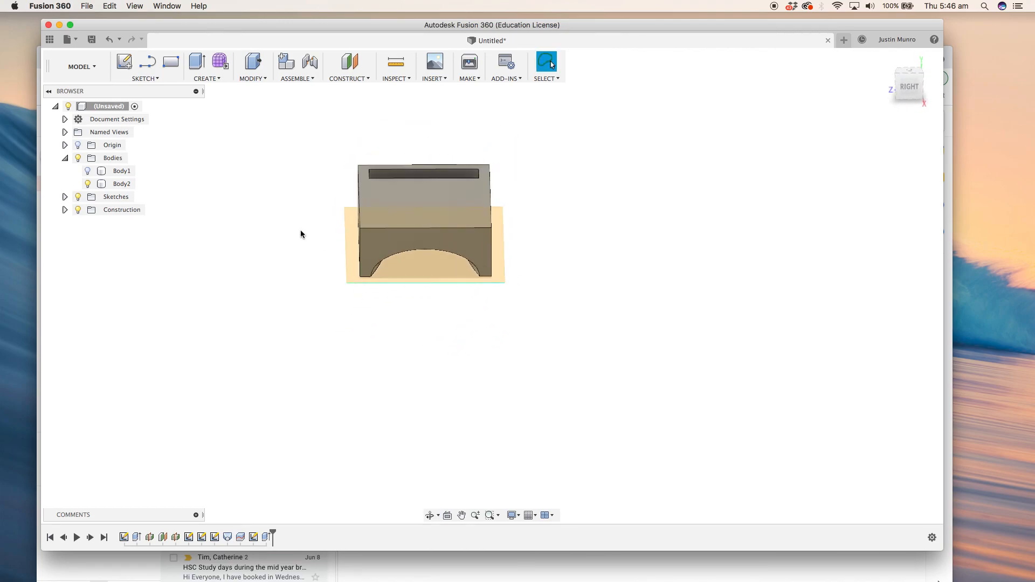
pyautogui.click(87, 172)
pyautogui.keyDown('shift'); pyautogui.moveTo(659, 335); pyautogui.dragTo(629, 291, button='middle'); pyautogui.keyUp('shift')
pyautogui.moveTo(542, 222); pyautogui.dragTo(506, 317, button='middle')
pyautogui.scroll(5, 501, 307)
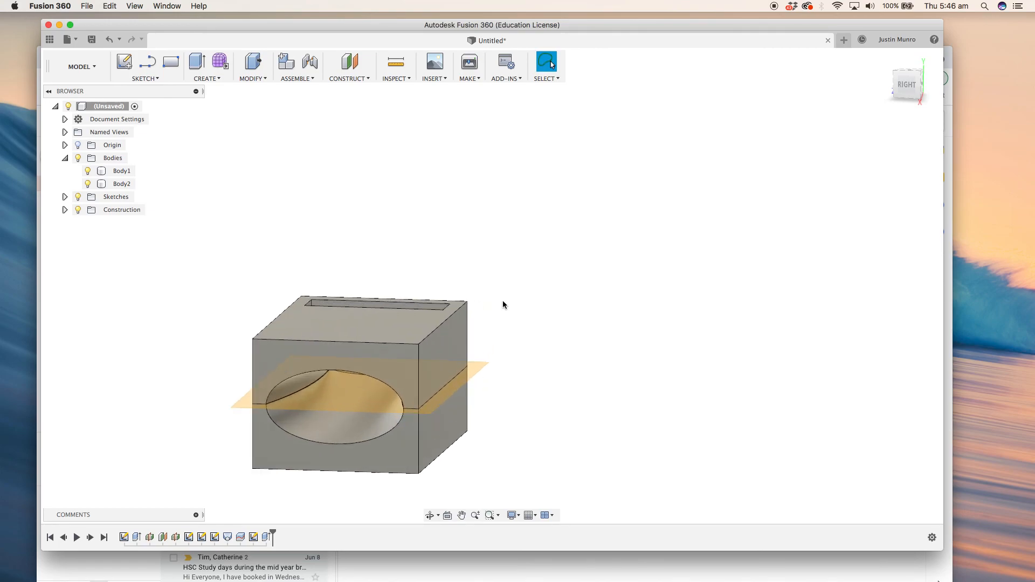
pyautogui.moveTo(403, 287); pyautogui.dragTo(607, 205, button='middle')
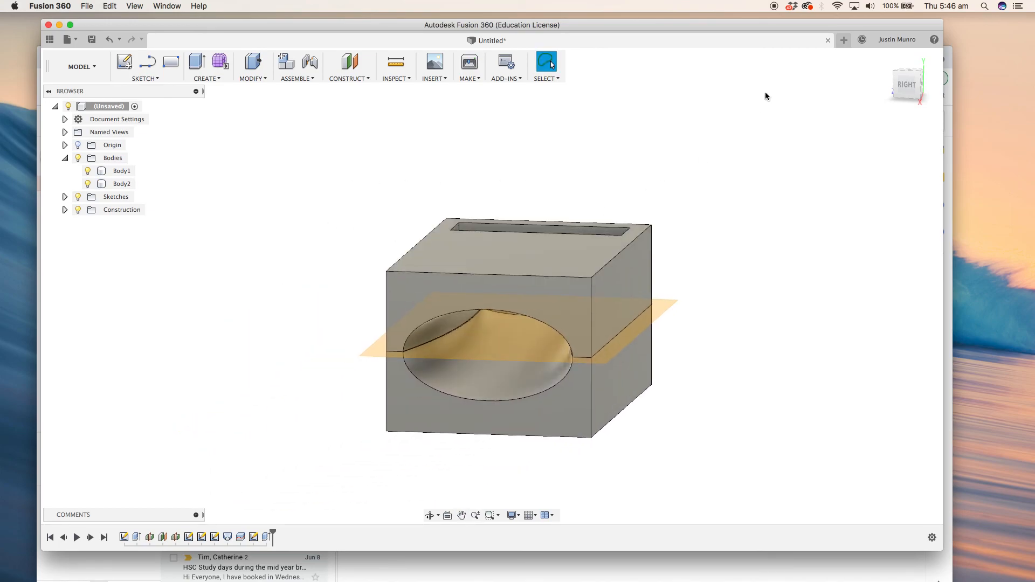